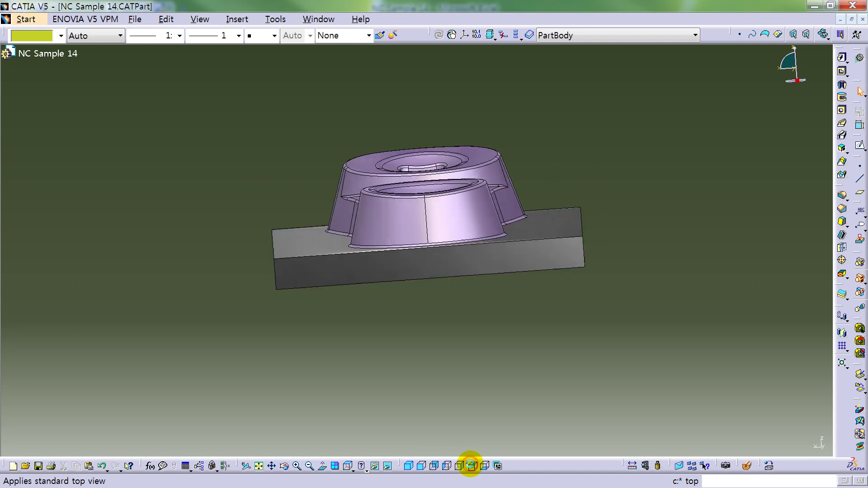
Step: Examine the finished NC Sample 14 model in top, multi-view and isometric orientations, using shading with material
middle_click_drag(432, 348, 414, 311)
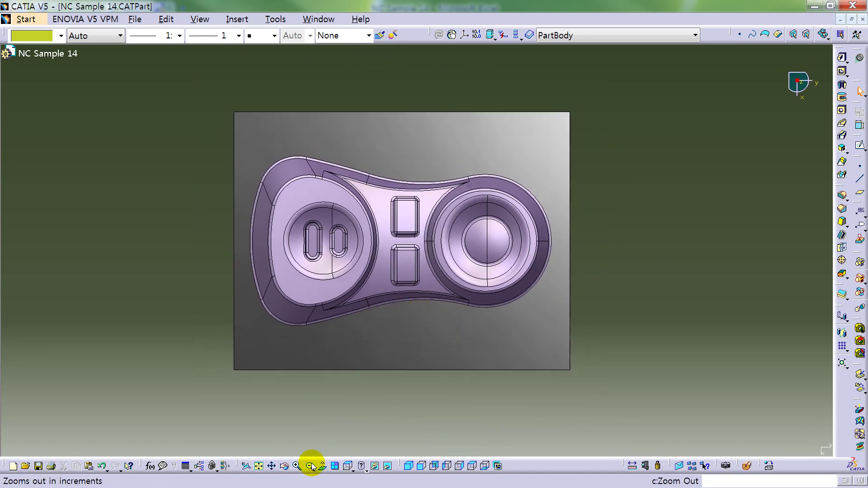
left_click(336, 466)
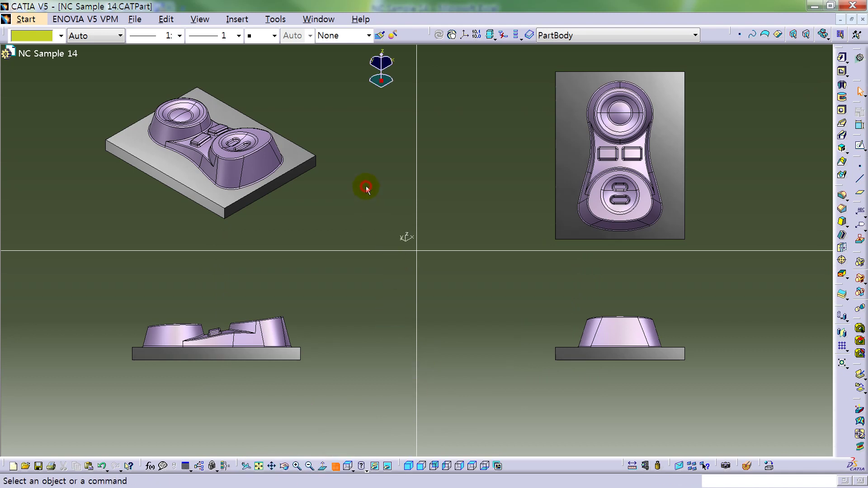
left_click(336, 468)
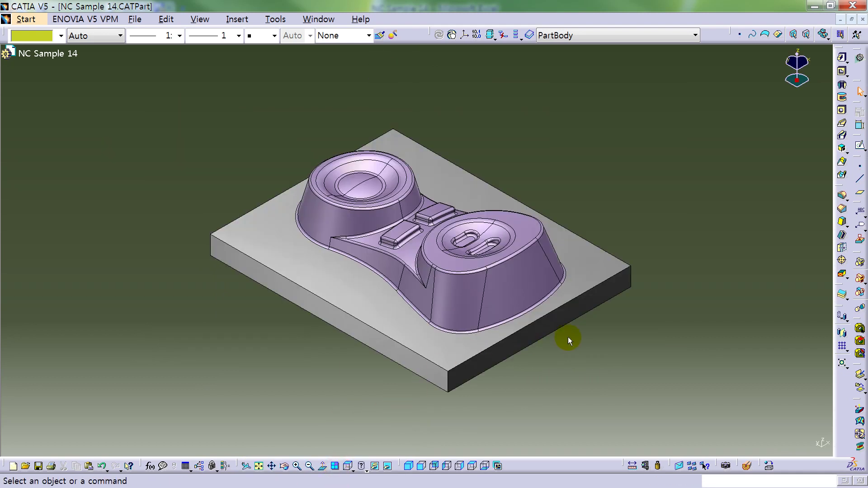
left_click(363, 466)
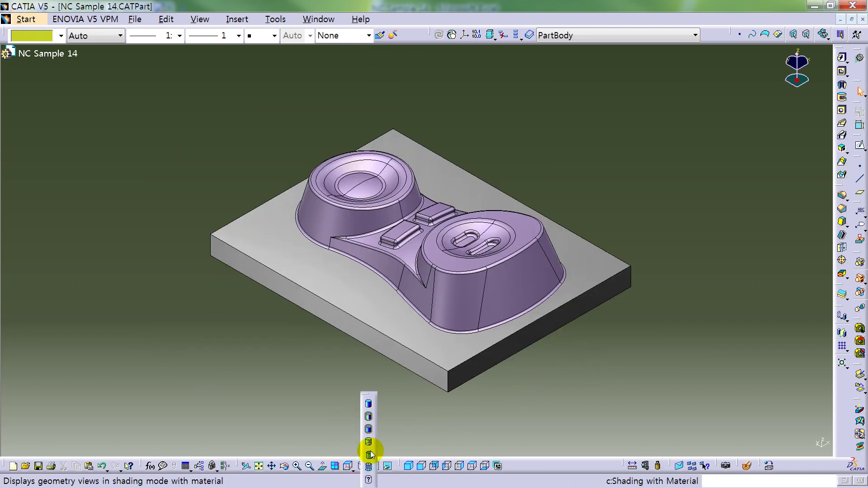
left_click(369, 455)
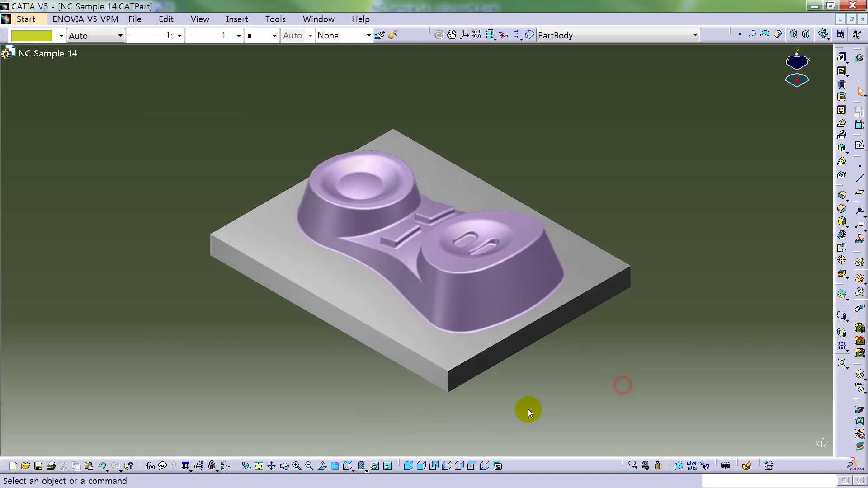
left_click(410, 466)
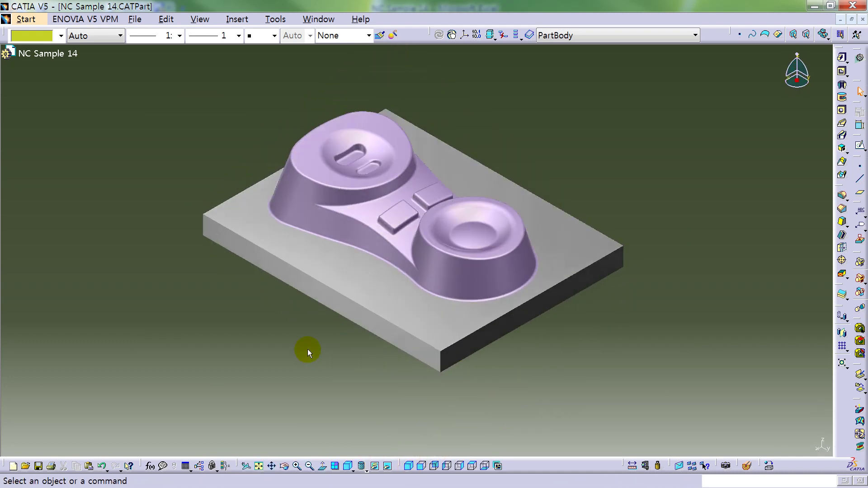
middle_click_drag(306, 349, 546, 289)
Step: Create a new Part Design part named Part2 with a geometrical set and without hybrid design
left_click(859, 58)
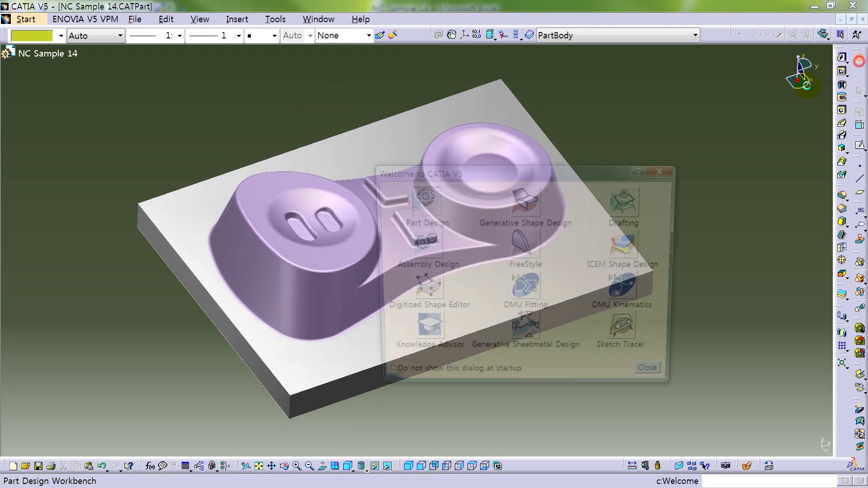
left_click(419, 199)
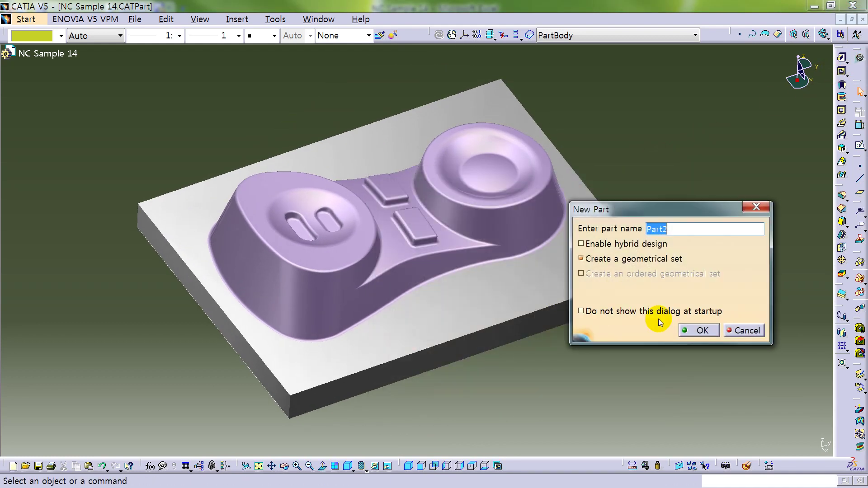
left_click(650, 329)
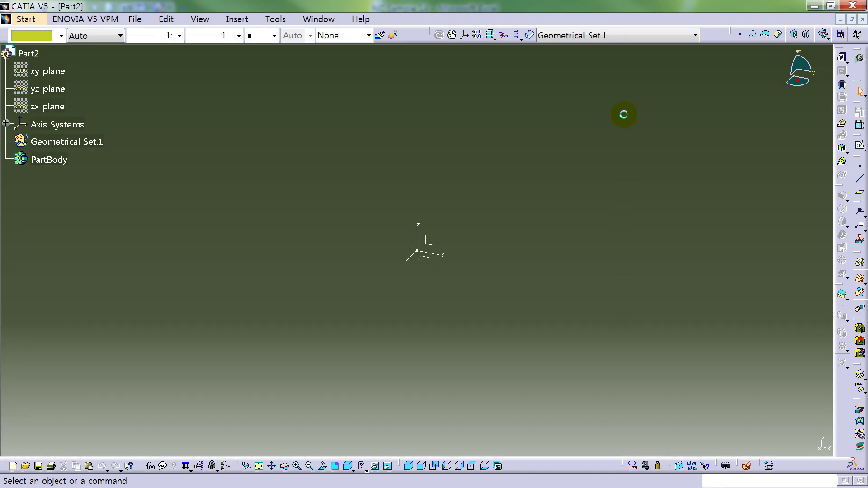
Step: Switch to the NC Sample 14 drawing in Excel to examine its views and dimensions, and return to the new CATIA part
double_click(584, 5)
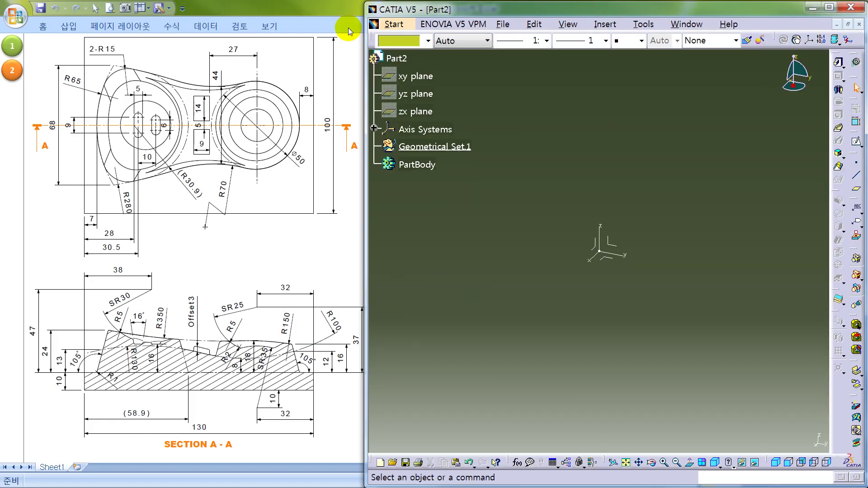
left_click(315, 7)
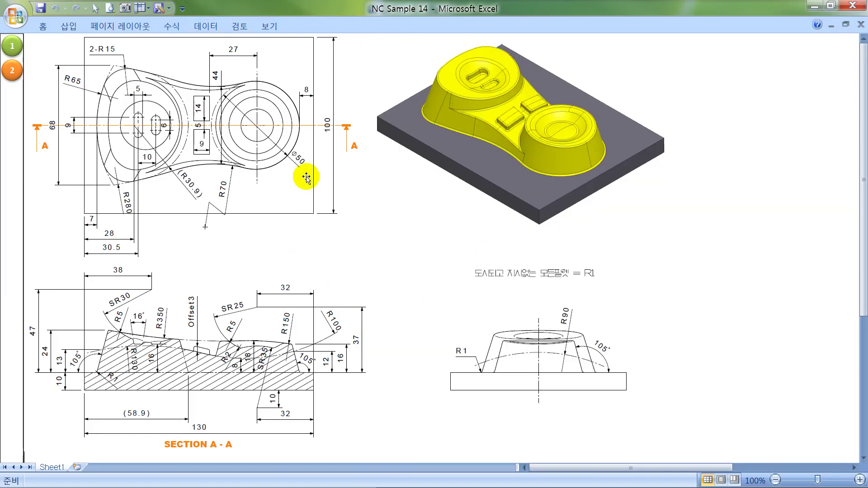
key("alt+Tab")
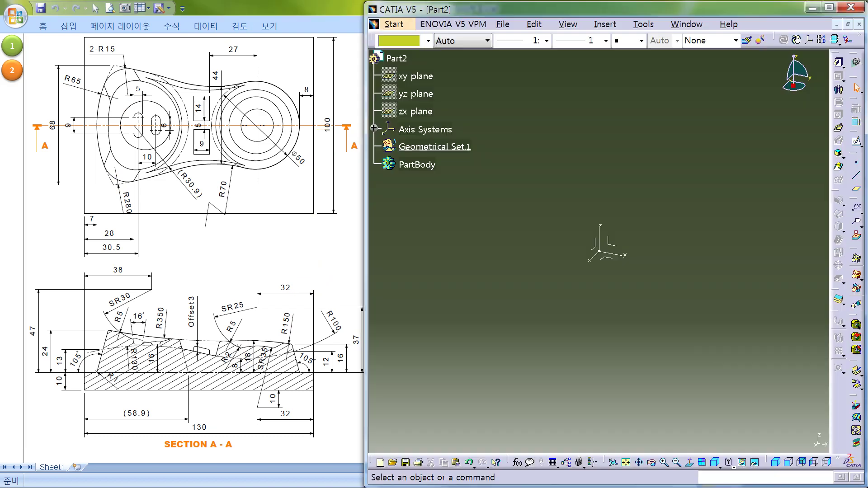
double_click(547, 8)
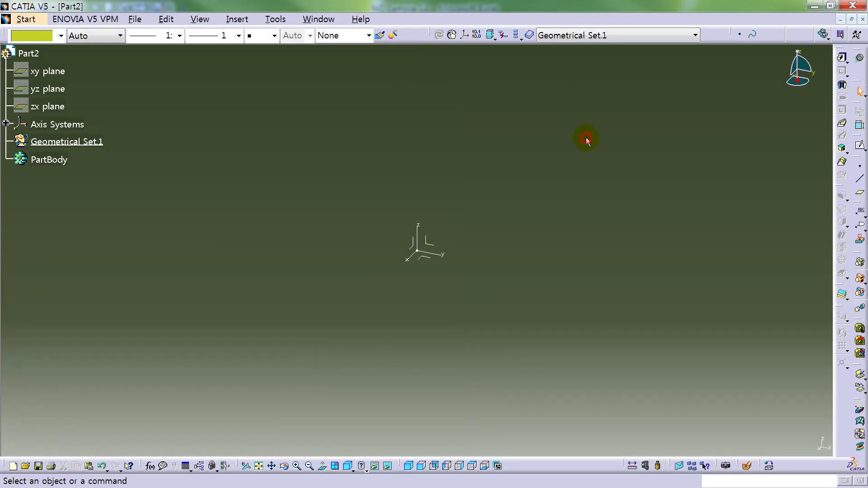
Step: Make PartBody the in-work object and insert two new bodies into the part
right_click(47, 160)
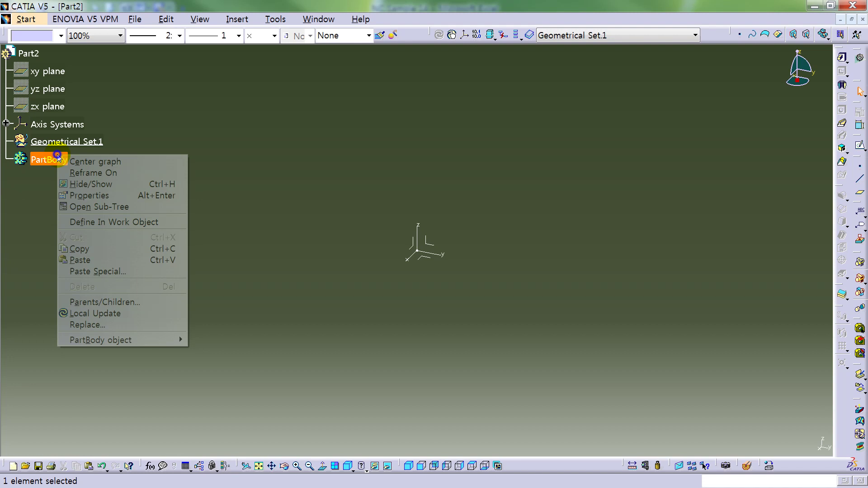
left_click(113, 221)
left_click(237, 19)
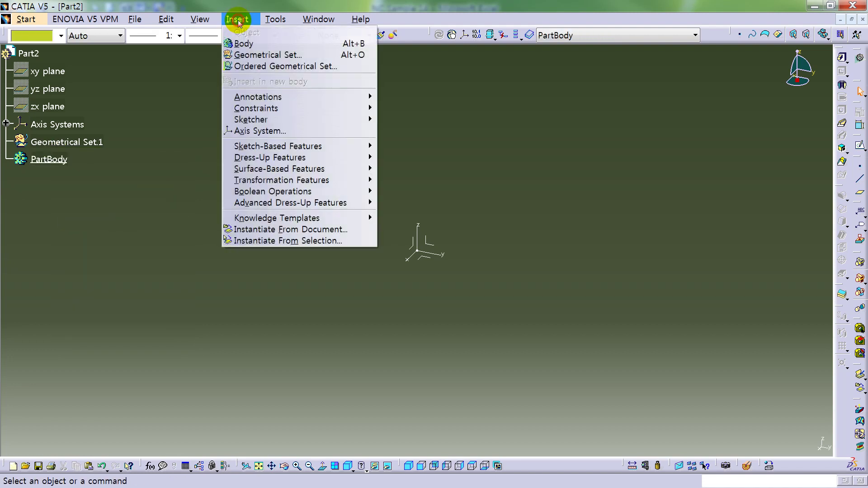
left_click(246, 44)
left_click(236, 19)
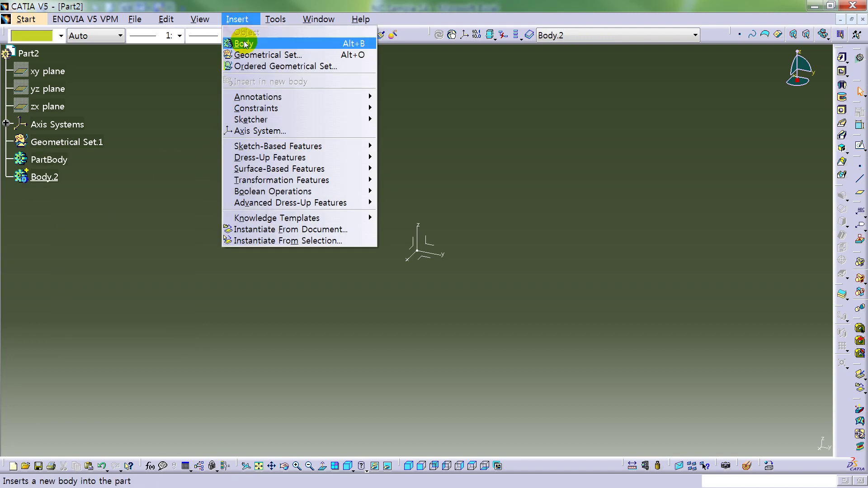
left_click(242, 43)
left_click(264, 168)
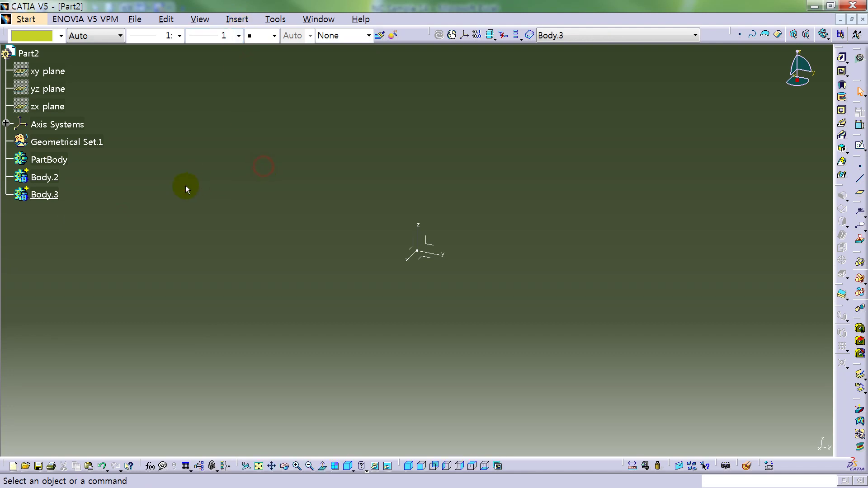
Step: Define Body.2 as the in-work object
right_click(47, 180)
left_click(149, 243)
left_click(222, 238)
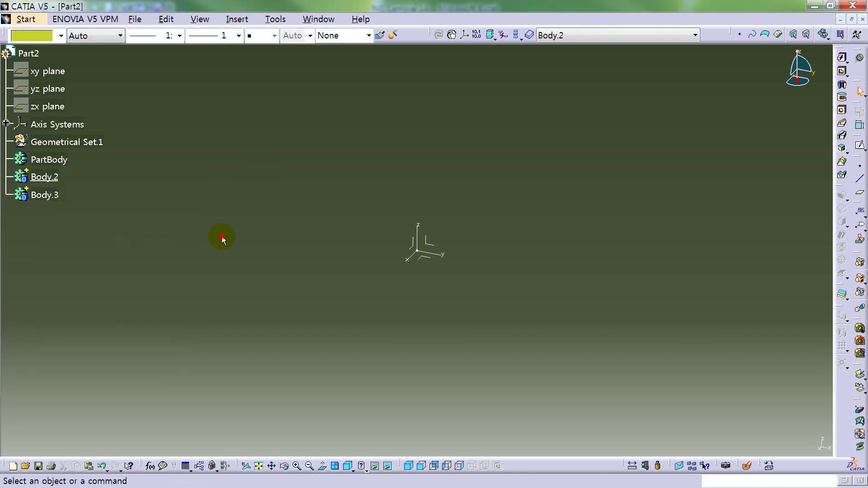
left_click(595, 185)
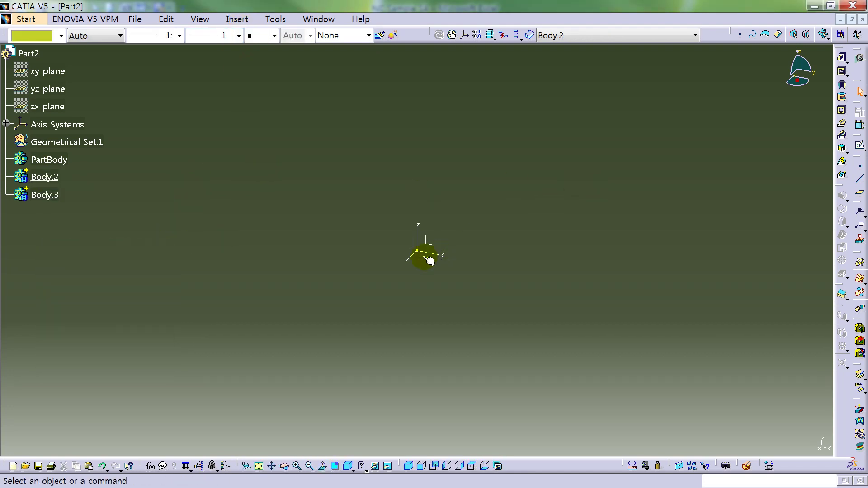
Step: Create a positioned sketch on the XY plane with its axes swapped and the V direction reversed
left_click(429, 260)
left_click(860, 147)
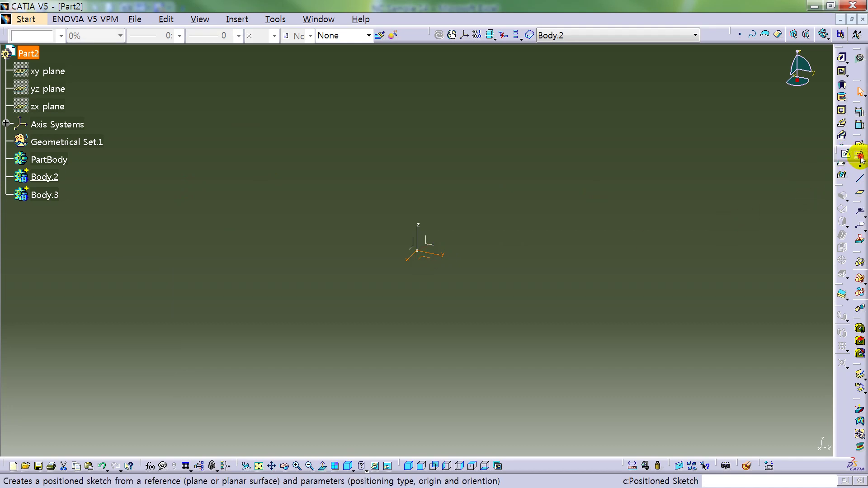
left_click(861, 156)
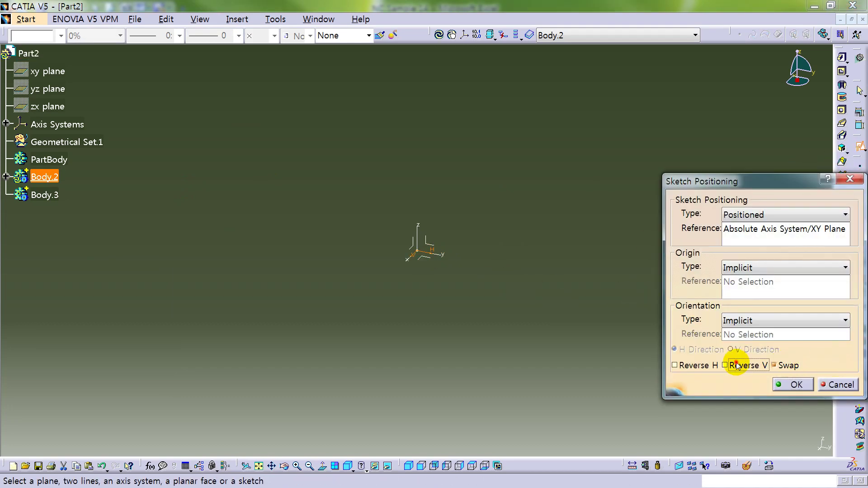
left_click(795, 385)
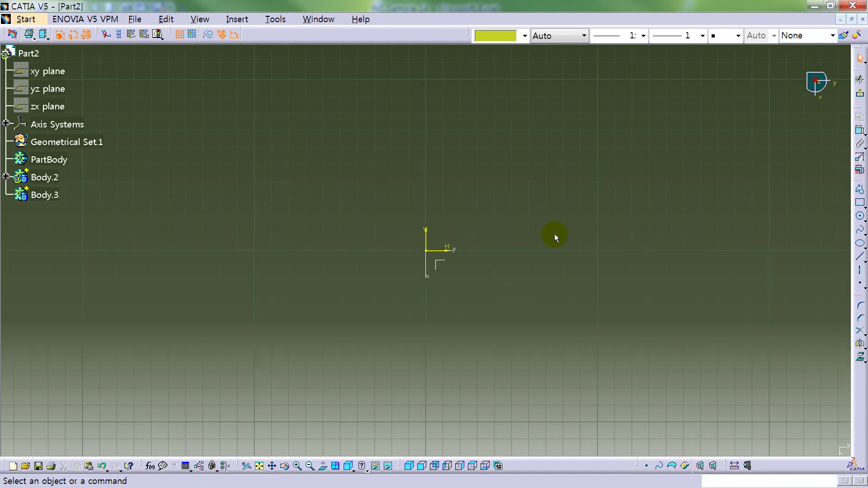
Step: Sketch a centered rectangle about 214 mm wide and 123 mm high around the origin
left_click(864, 206)
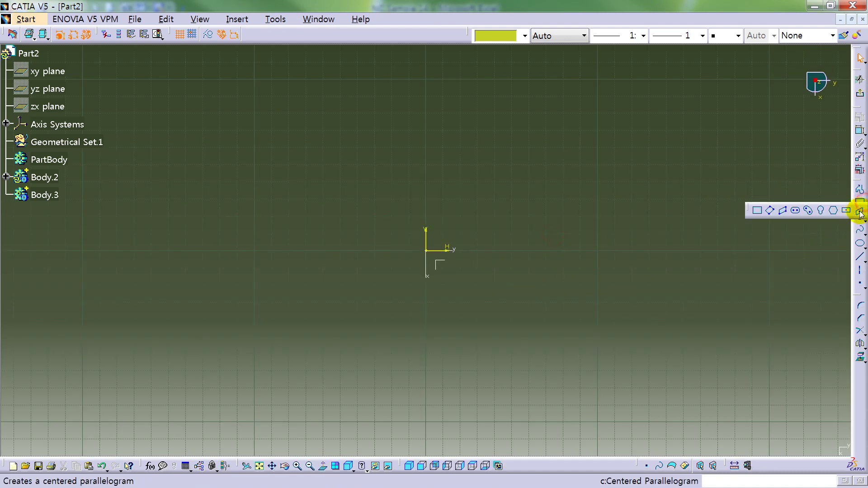
left_click(847, 211)
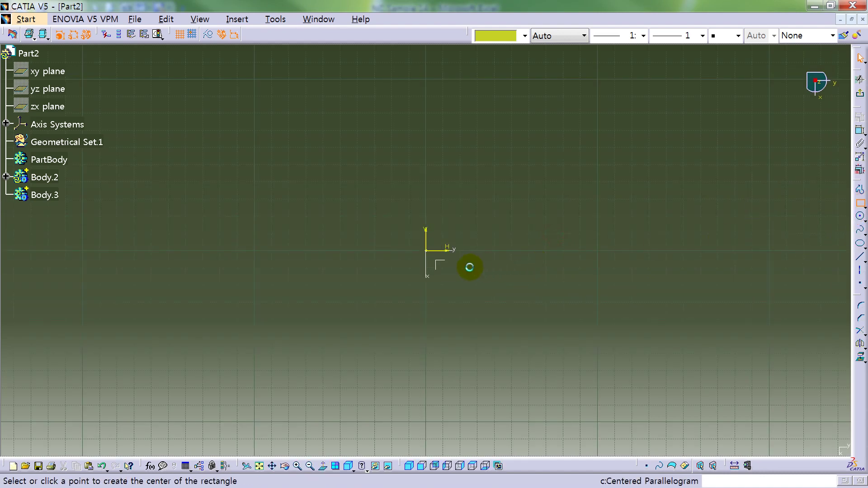
left_click(429, 252)
left_click(609, 357)
left_click(711, 230)
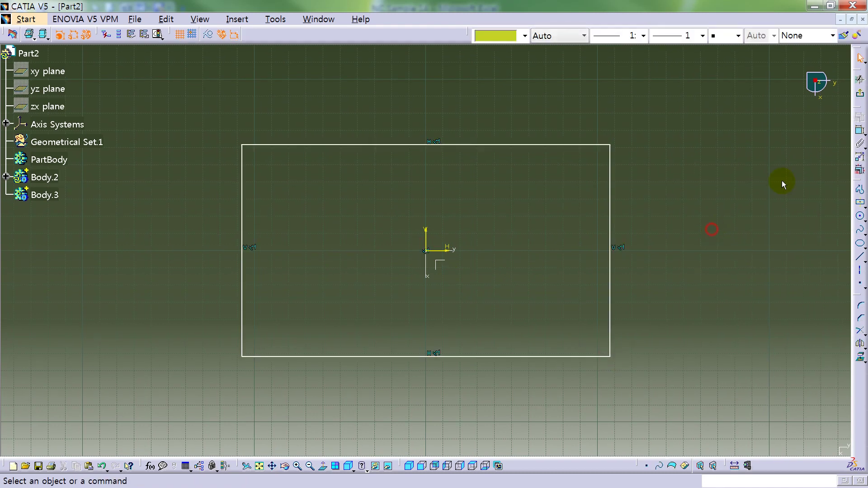
Step: Dimension the rectangle's height and set it to 100 mm
left_click(860, 132)
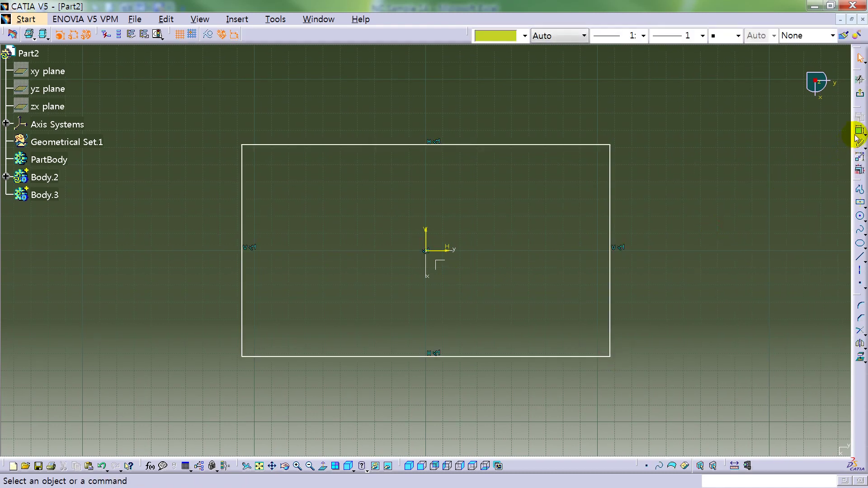
left_click(612, 222)
left_click(628, 222)
double_click(632, 226)
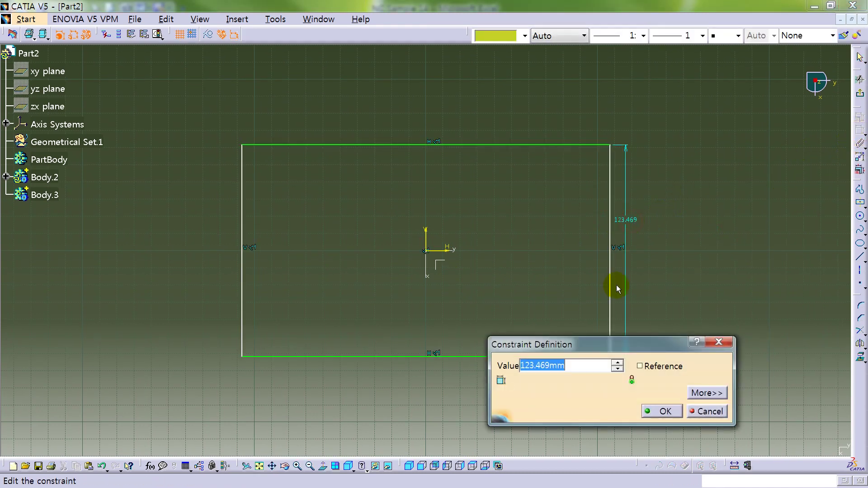
type("1")
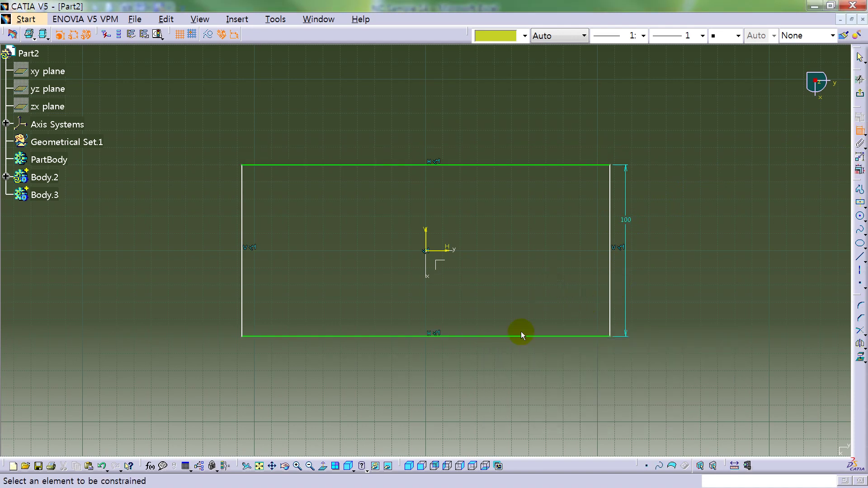
Step: Dimension the rectangle's width and set it to 130 mm
left_click(522, 338)
left_click(453, 354)
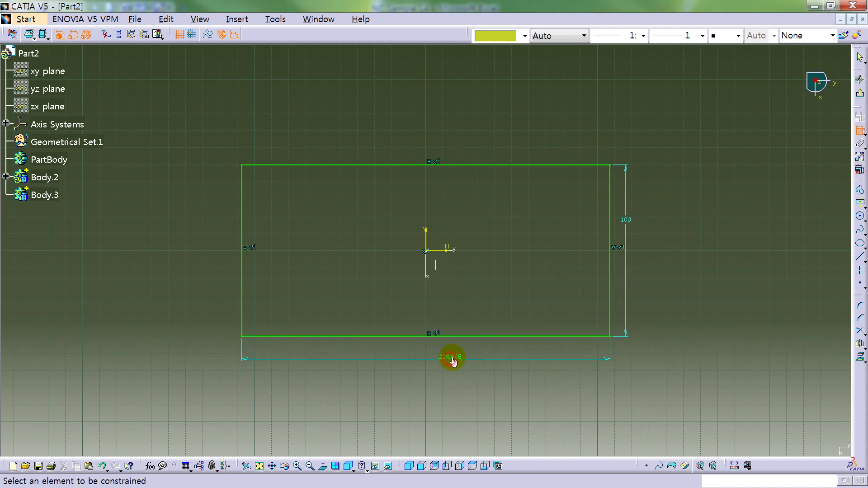
double_click(448, 354)
type("130")
key("Return")
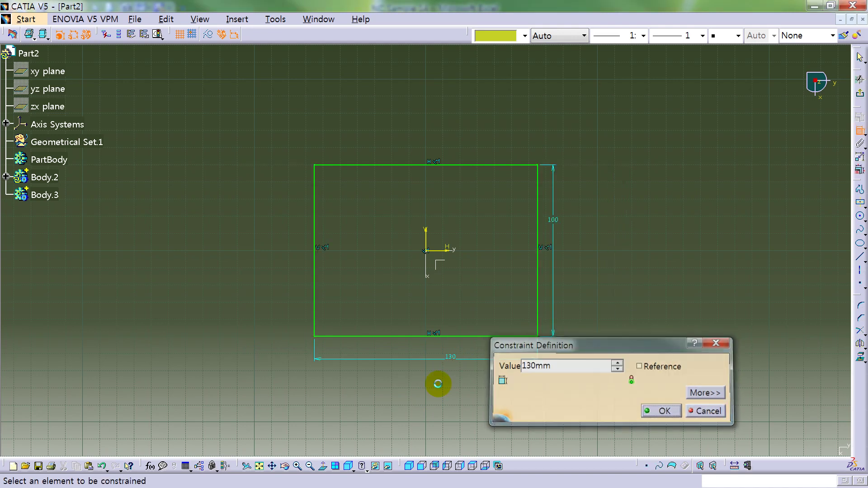
Step: Sketch a circle about 34 mm in diameter, centered on the H axis in the right part of the rectangle
mouse_move(623, 329)
middle_mouse_down()
mouse_move(659, 298)
mouse_move(661, 267)
mouse_move(662, 277)
middle_mouse_up()
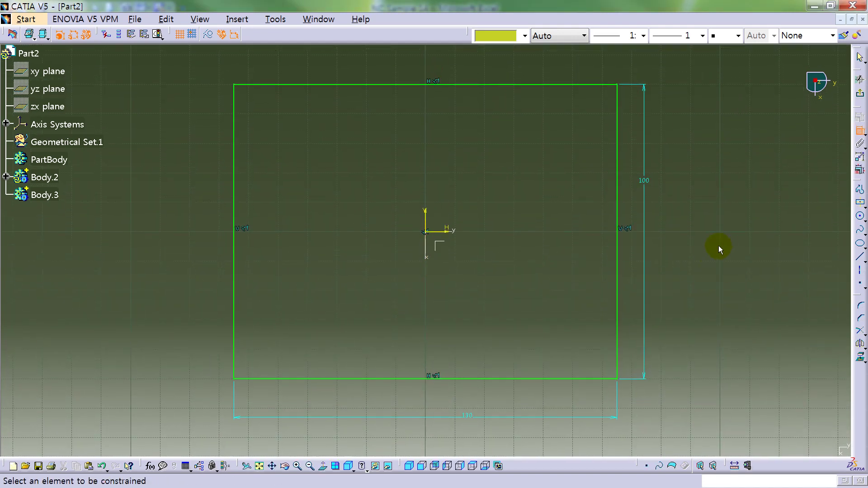
left_click(860, 216)
left_click(547, 234)
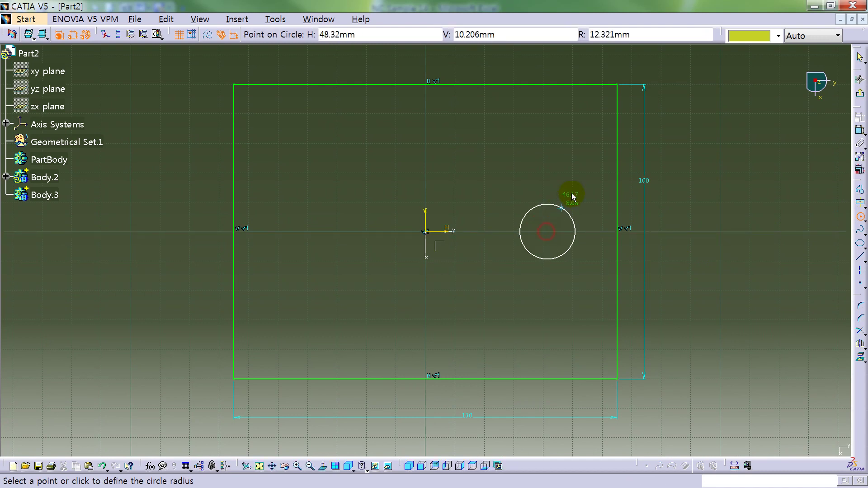
left_click(573, 188)
Step: Dimension the circle's diameter, placing the dimension inside the circle
left_click(860, 131)
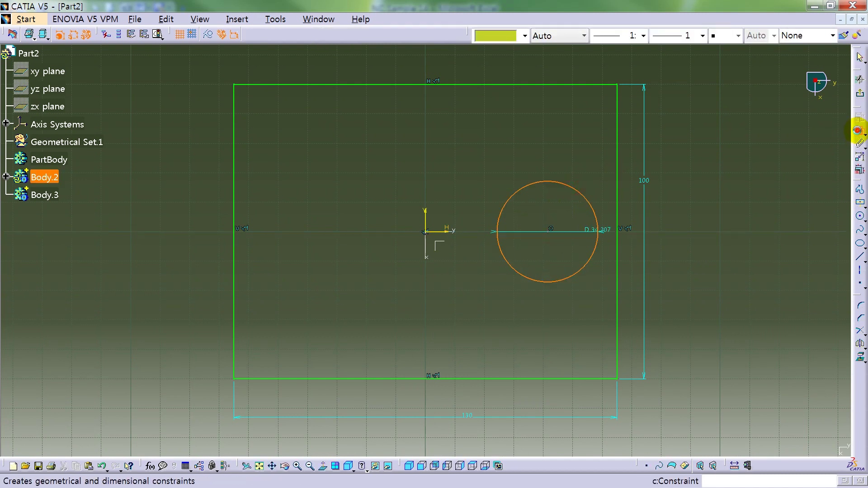
left_click(599, 228)
left_click(547, 209)
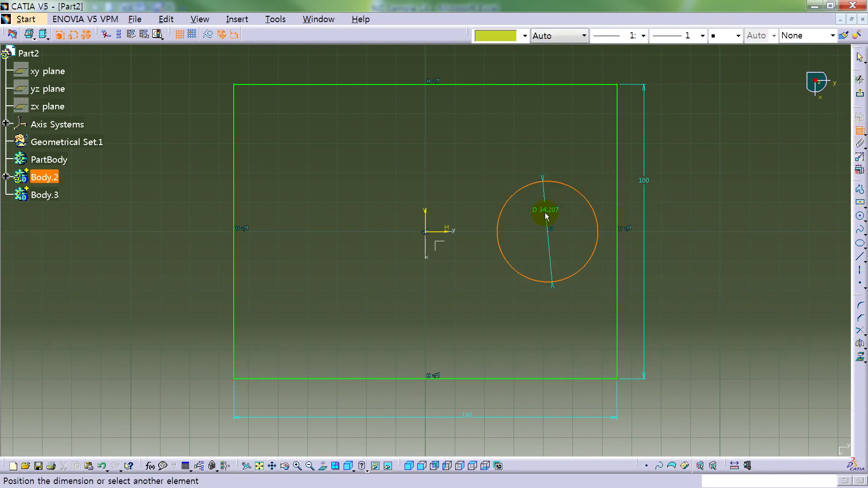
Step: Dimension the gap between the circle and the rectangle's right edge and set it to 8 mm
left_click(602, 226)
left_click(618, 196)
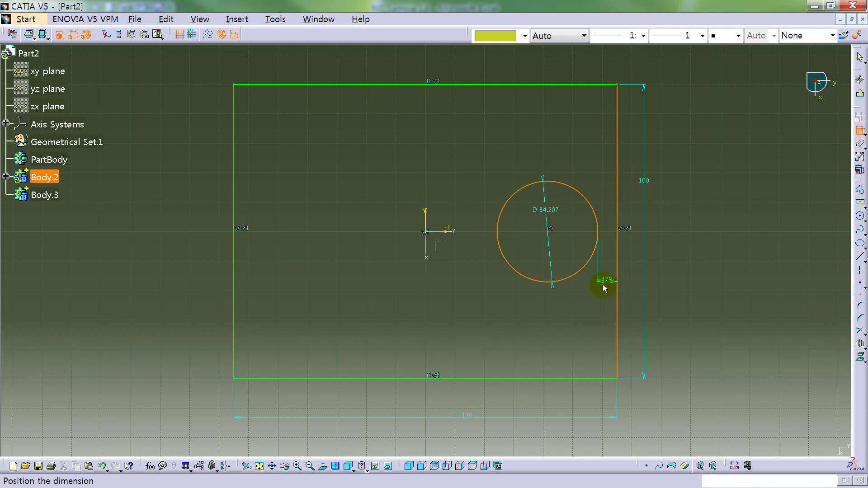
left_click(610, 180)
double_click(608, 174)
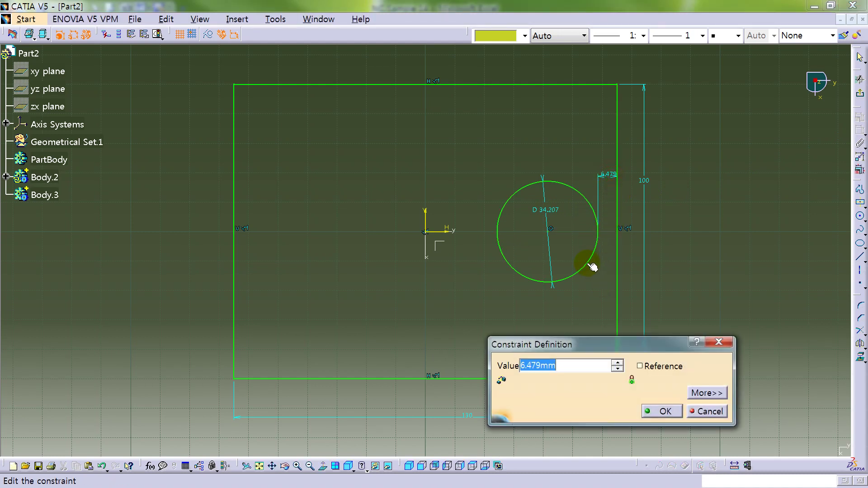
type("8")
key("Return")
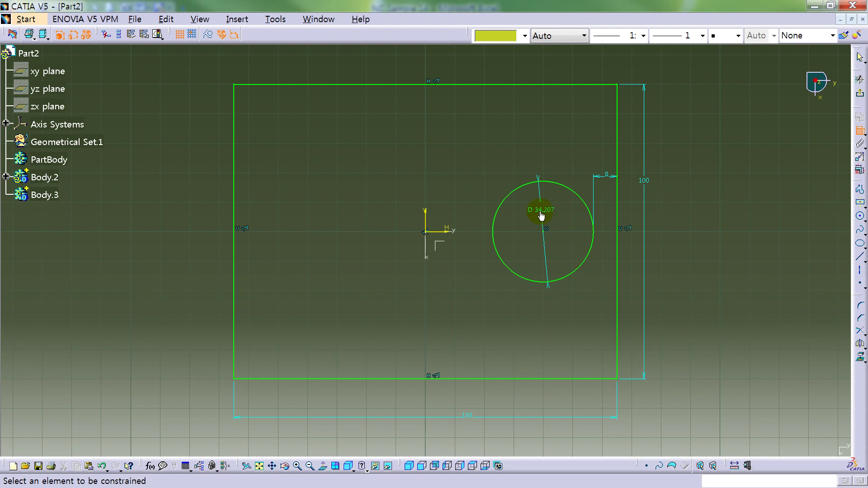
Step: Set the circle's diameter to 50 mm
double_click(542, 216)
type("50")
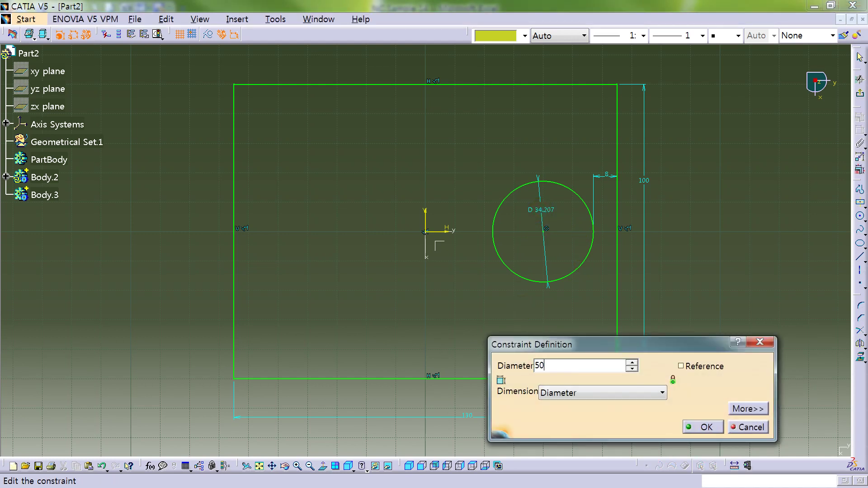
key("Return")
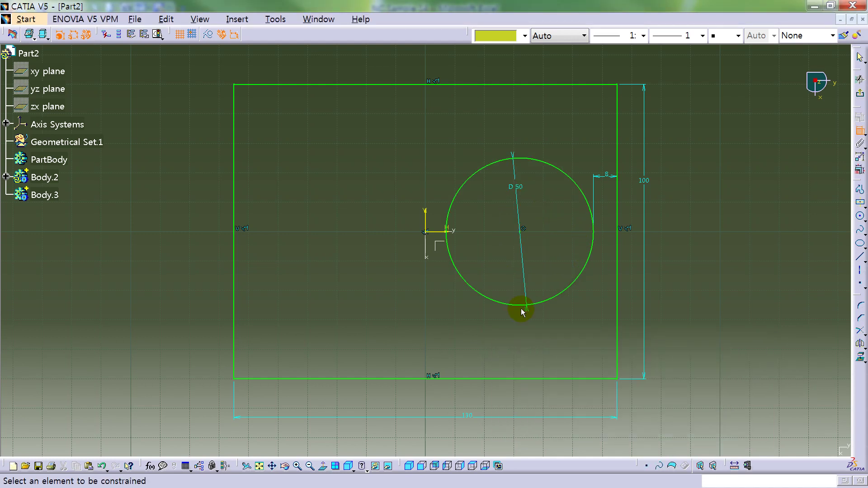
Step: Sketch an arc of about 71 mm radius, centered on the H axis and bulging toward the rectangle's left edge
left_click(863, 219)
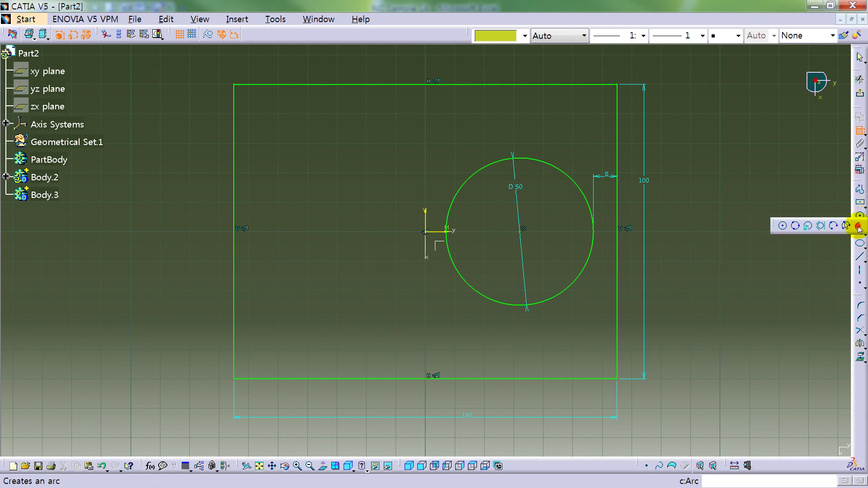
left_click(860, 228)
left_click(482, 233)
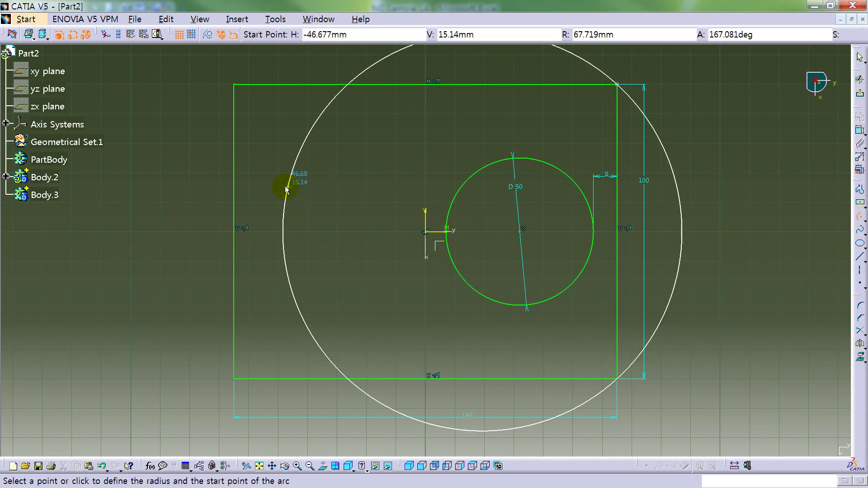
left_click(294, 138)
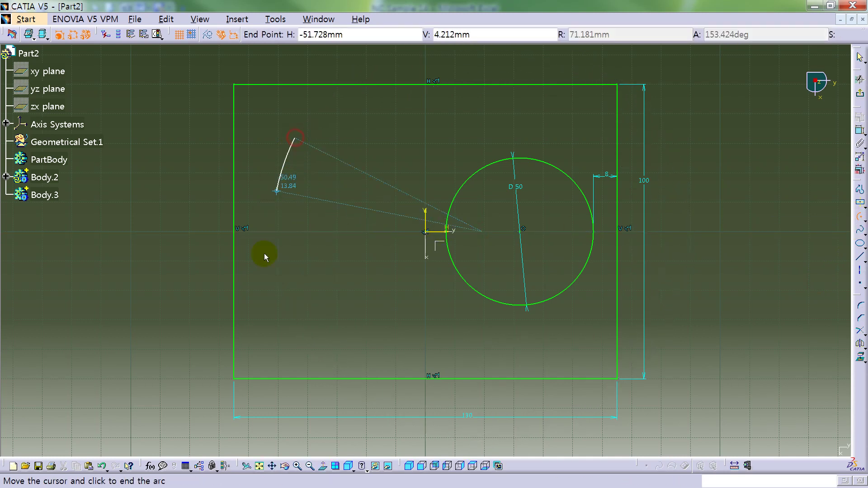
left_click(311, 320)
Step: Dimension the arc's radius and set it to 65 mm
left_click(860, 130)
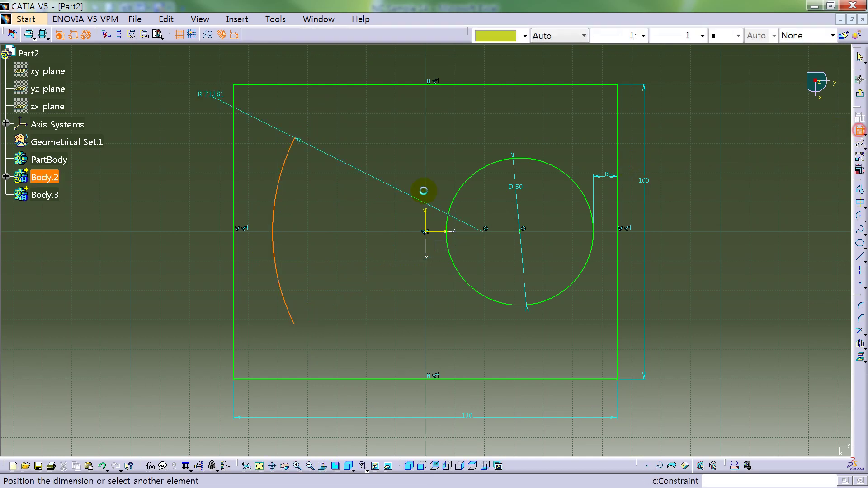
left_click(218, 175)
double_click(218, 175)
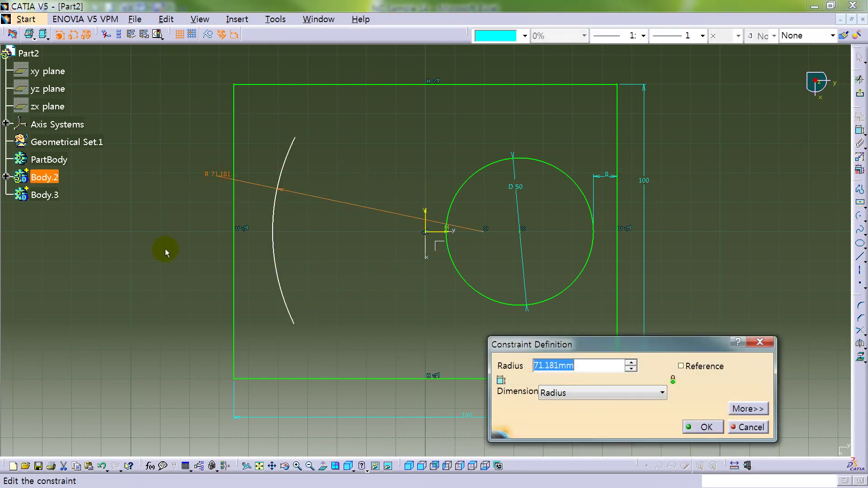
type("65")
key("Return")
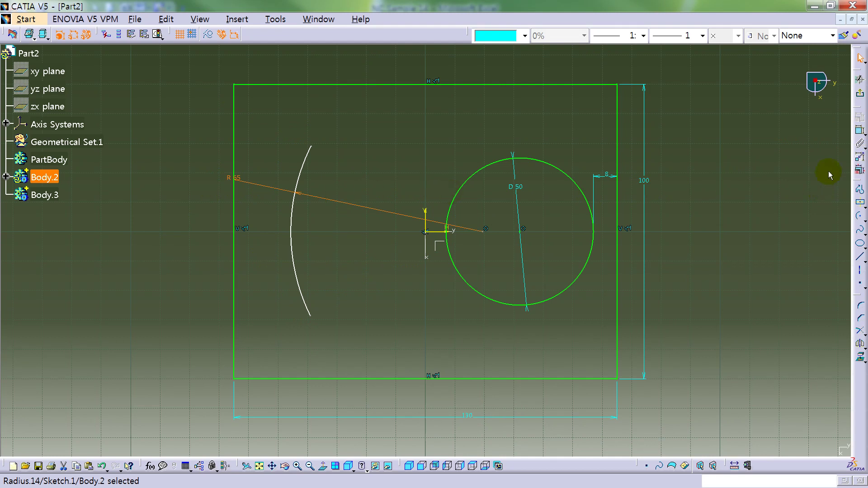
Step: Dimension the gap between the arc and the rectangle's left edge and set it to 7 mm
left_click(860, 130)
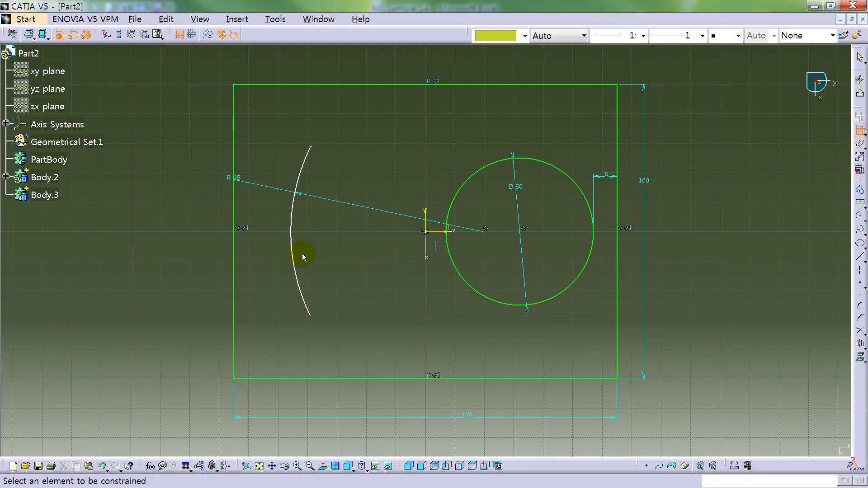
left_click(296, 220)
left_click(234, 206)
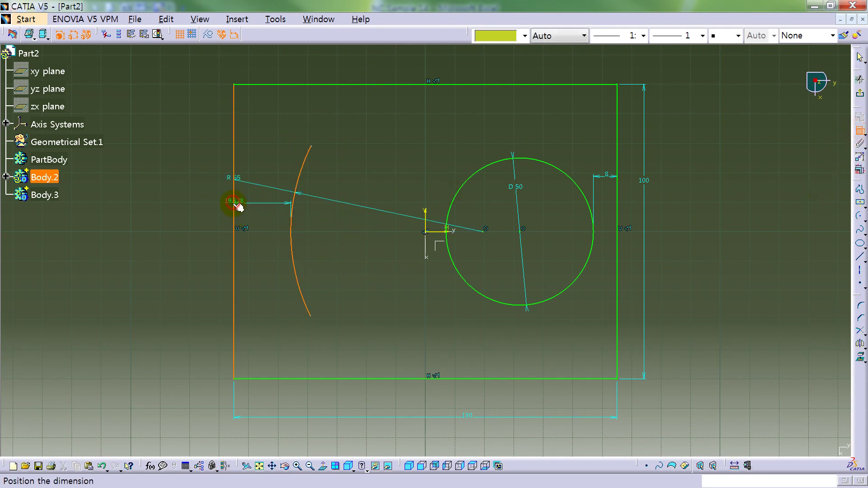
left_click(254, 391)
double_click(258, 391)
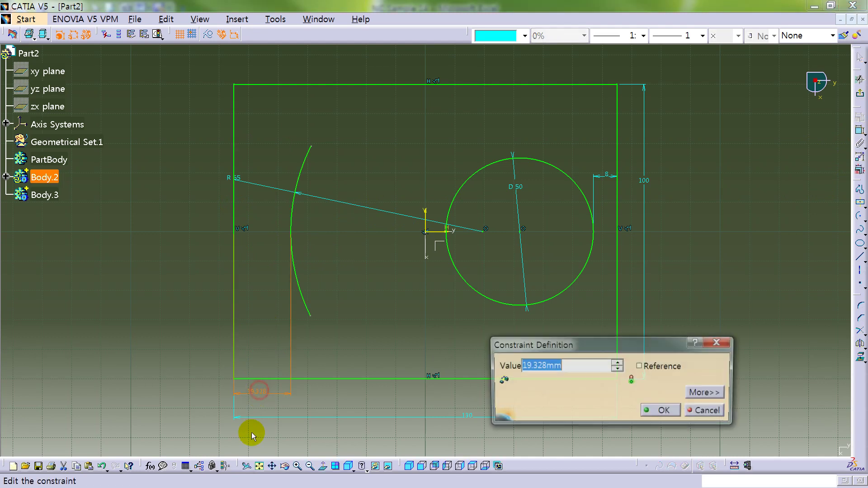
key("Return")
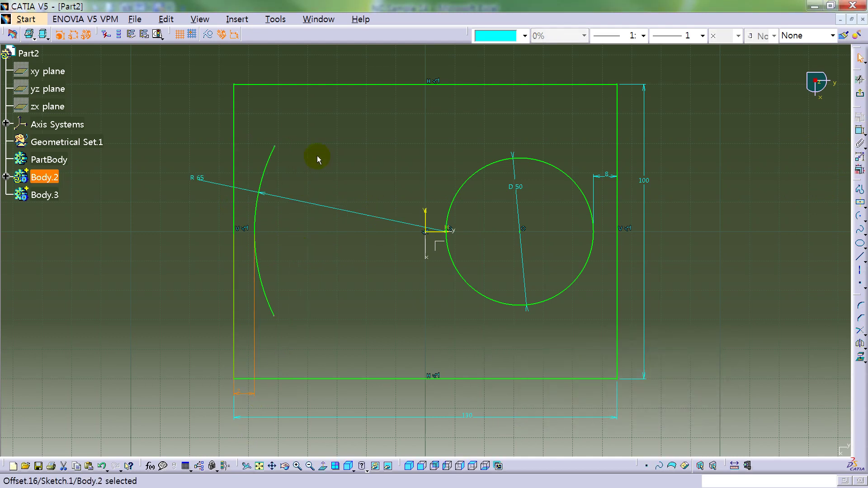
left_click(343, 144)
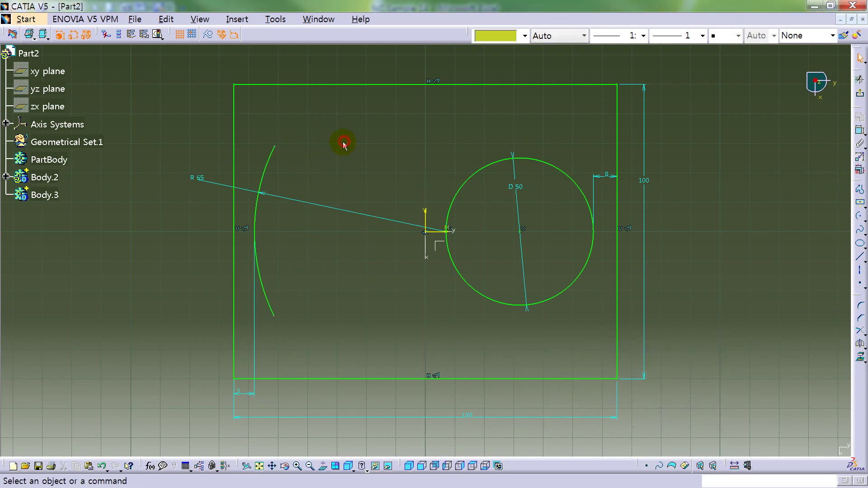
Step: Dimension the distance between the arc's two endpoints in the vertical measure direction and set it to 68 mm
left_click(276, 146)
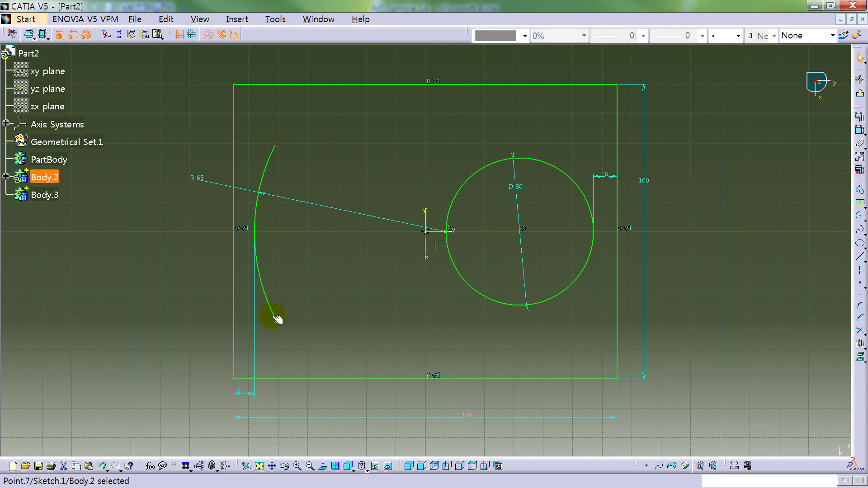
left_click(861, 131)
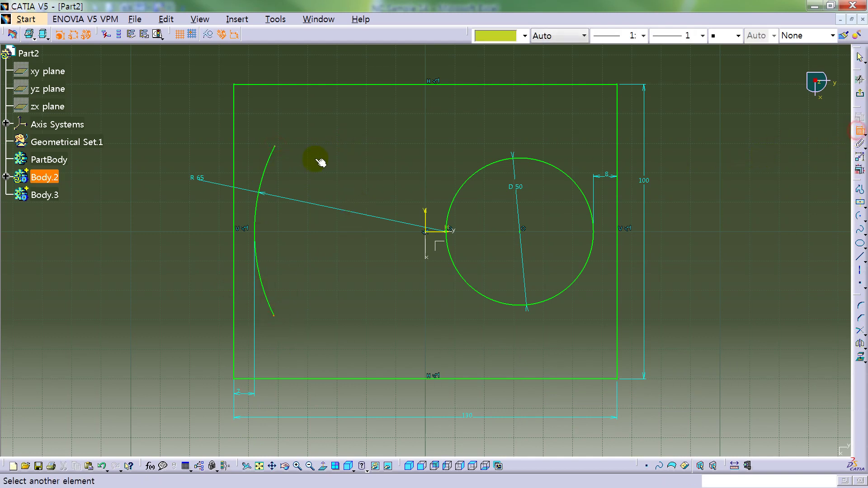
left_click(276, 146)
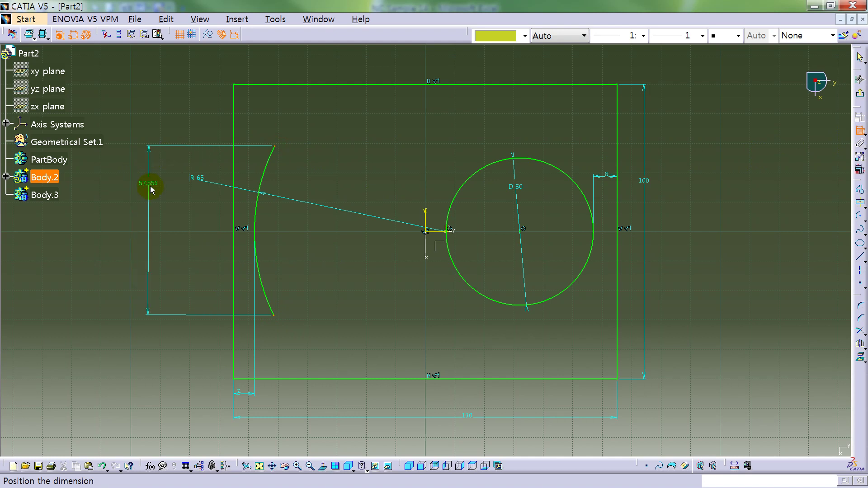
right_click(150, 190)
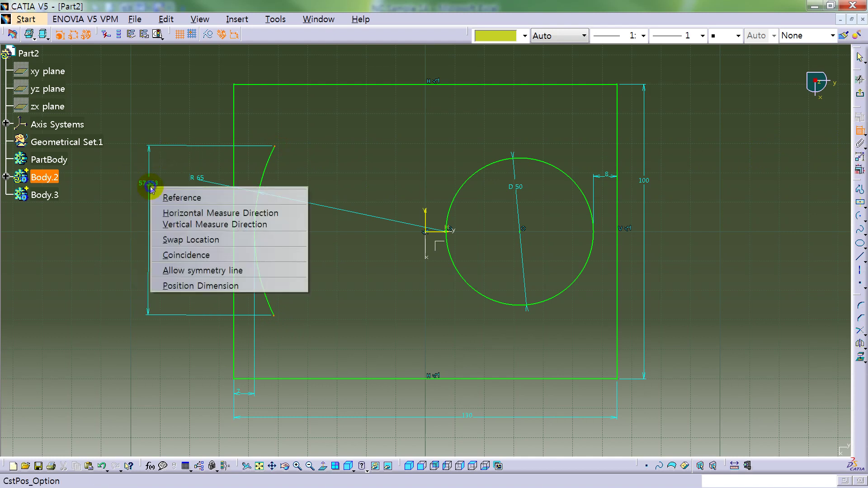
left_click(203, 224)
double_click(155, 216)
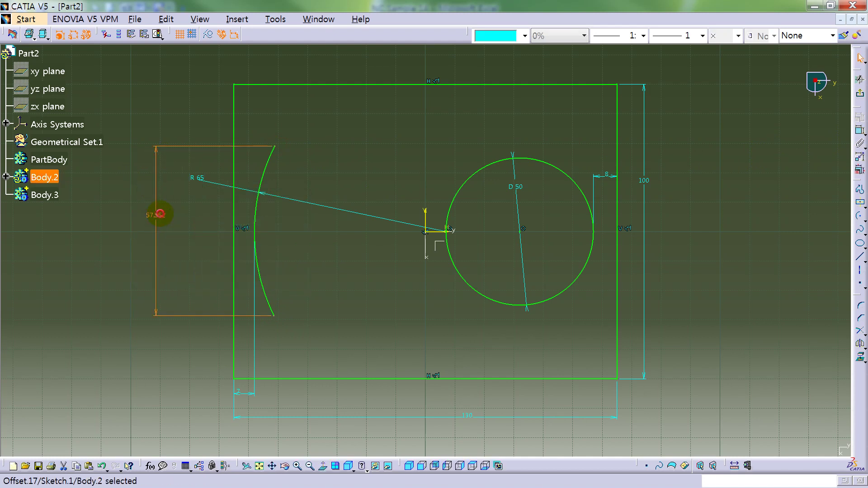
type("68")
key("Return")
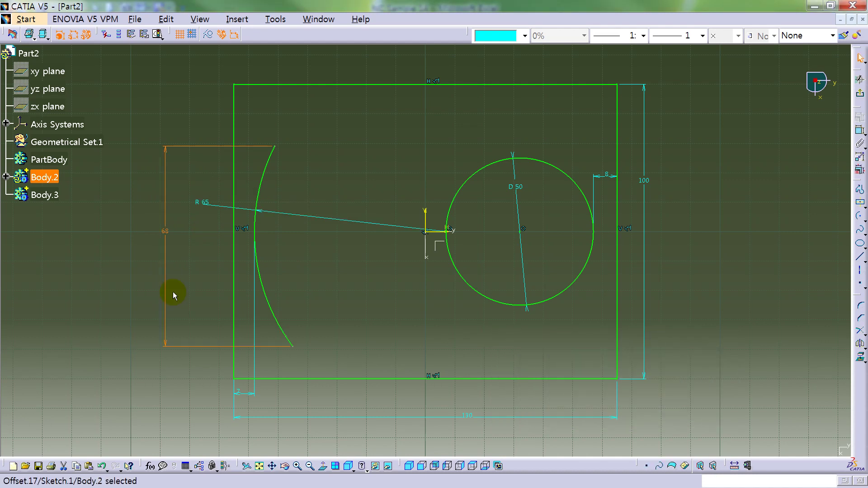
left_click(342, 301)
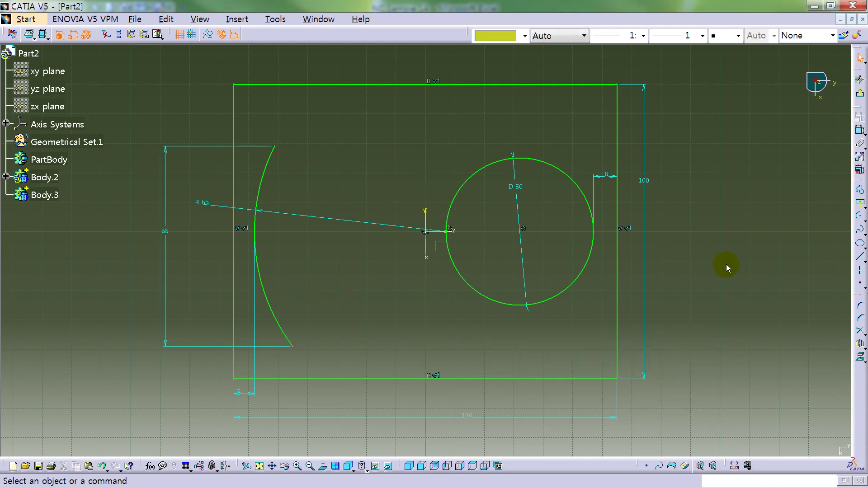
Step: Sketch a profile of two connected arcs from the left arc's lower endpoint, touching the circle's bottom and ending just past it
left_click(860, 231)
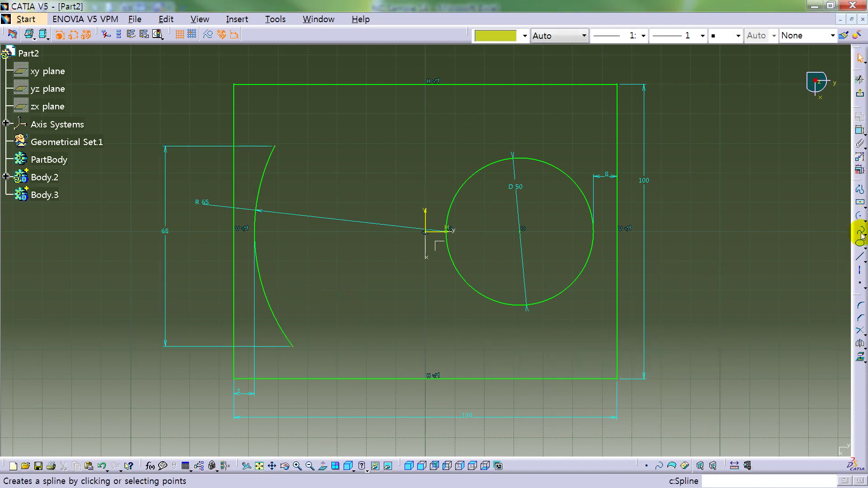
left_click(861, 189)
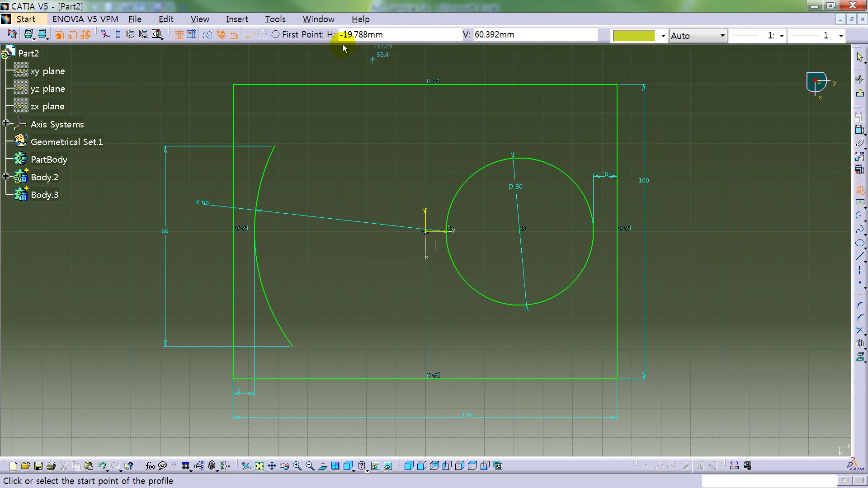
left_click(276, 34)
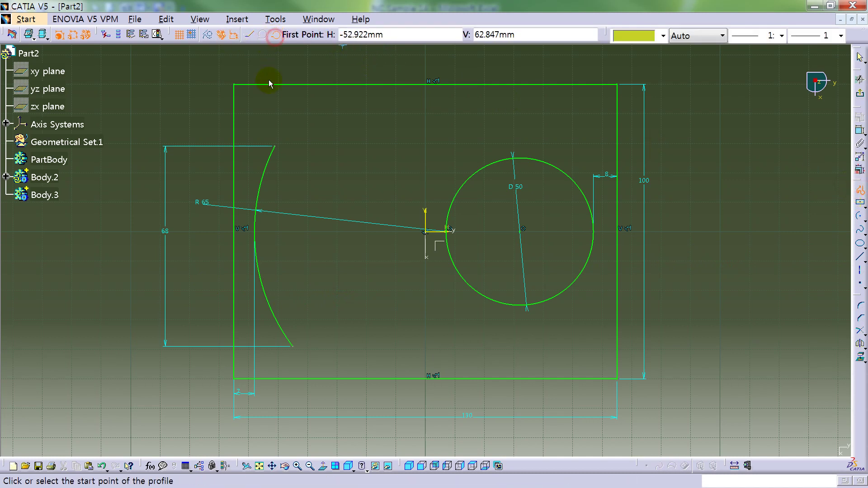
left_click(294, 348)
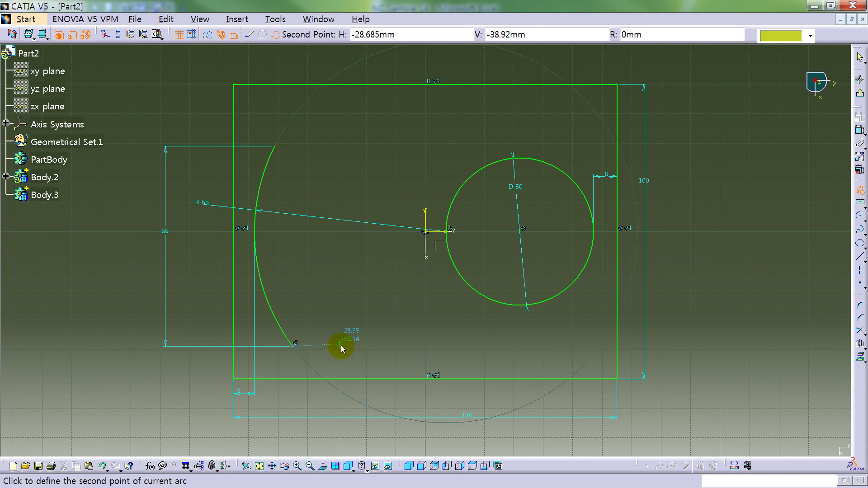
left_click(341, 347)
left_click(394, 331)
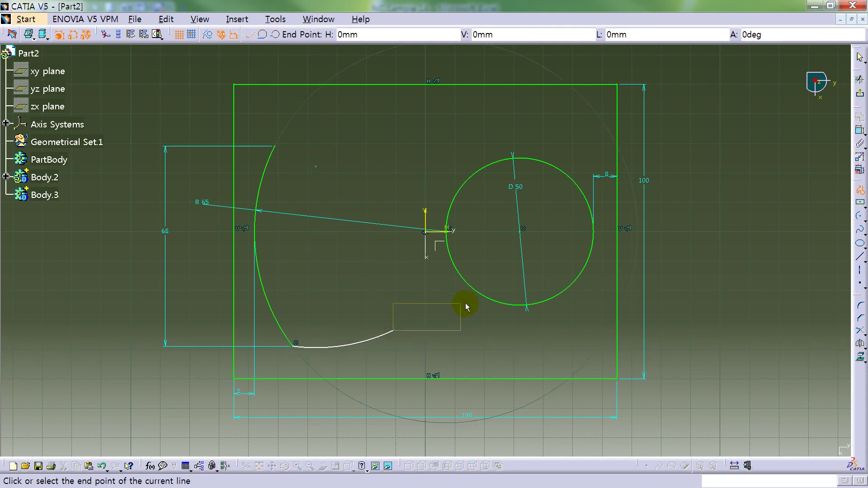
left_click_drag(466, 308, 517, 303)
double_click(556, 308)
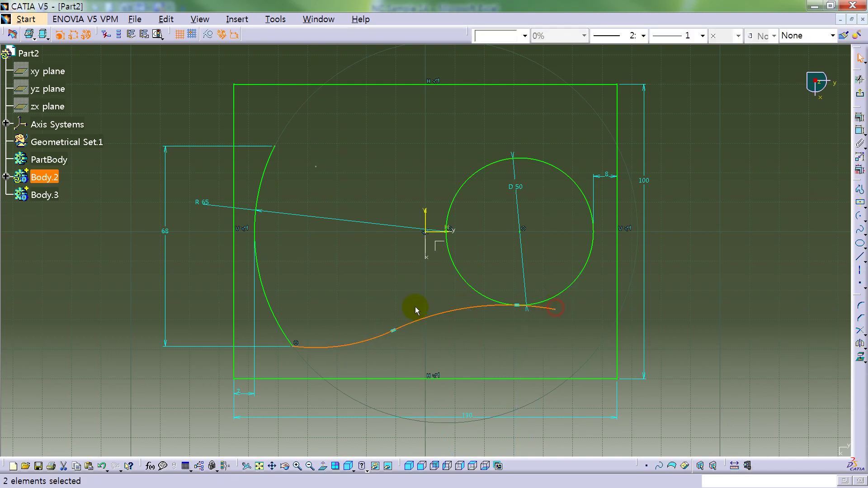
Step: Mirror the two connected lower arcs about the H axis
left_click(400, 307)
left_click(409, 325)
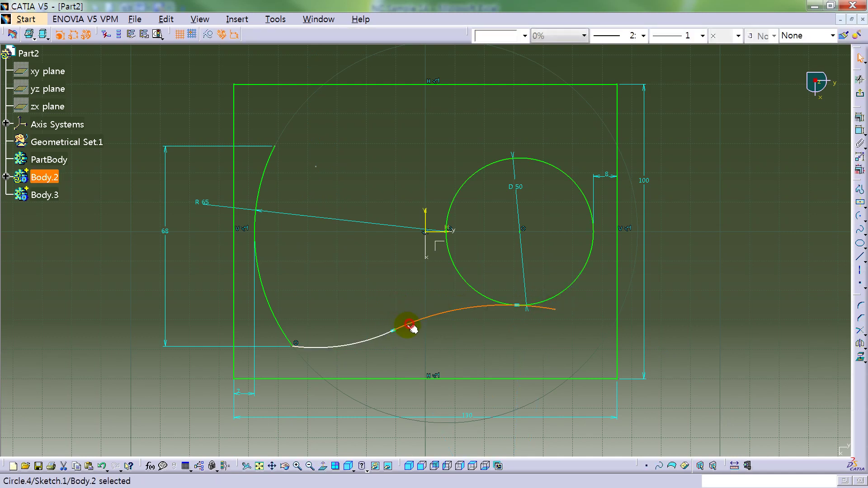
left_click(386, 336, "ctrl")
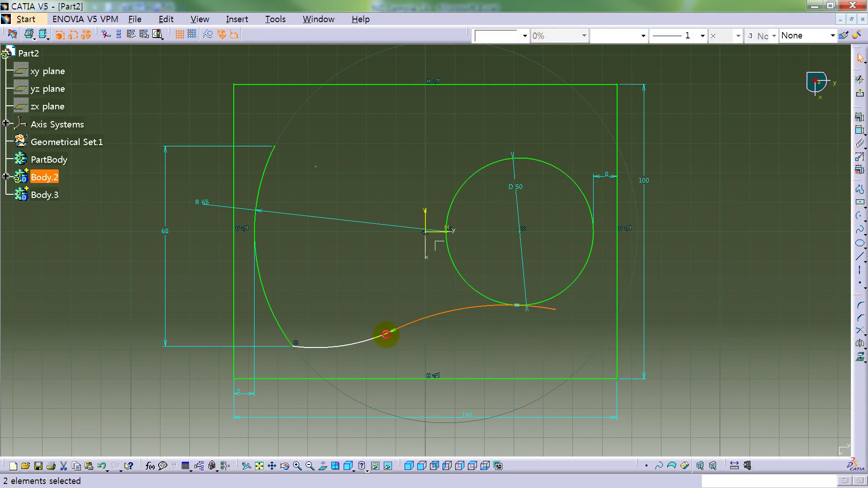
left_click(860, 343)
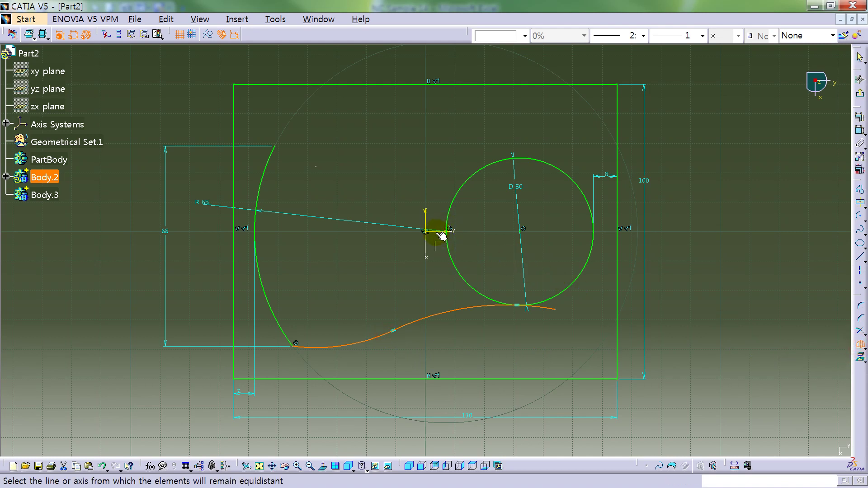
left_click(441, 233)
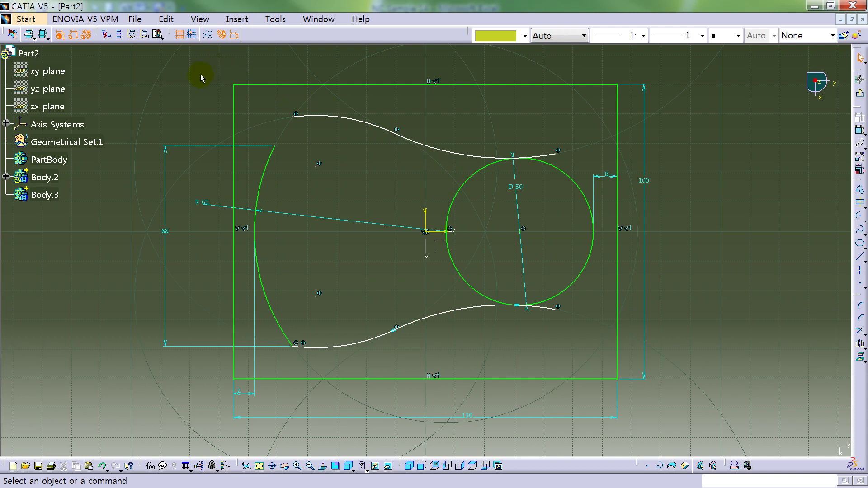
Step: Hide the geometrical constraint symbols and make the upper curve's left endpoint coincident with the left arc's upper endpoint
left_click(86, 34)
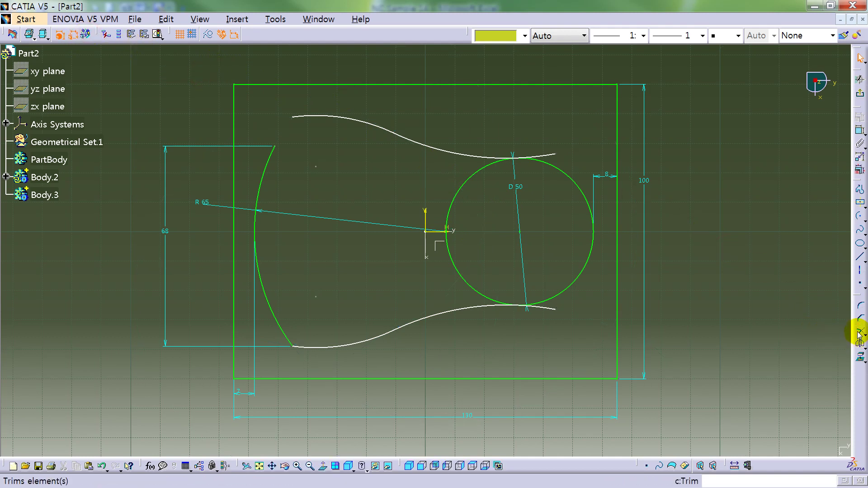
left_click(861, 131)
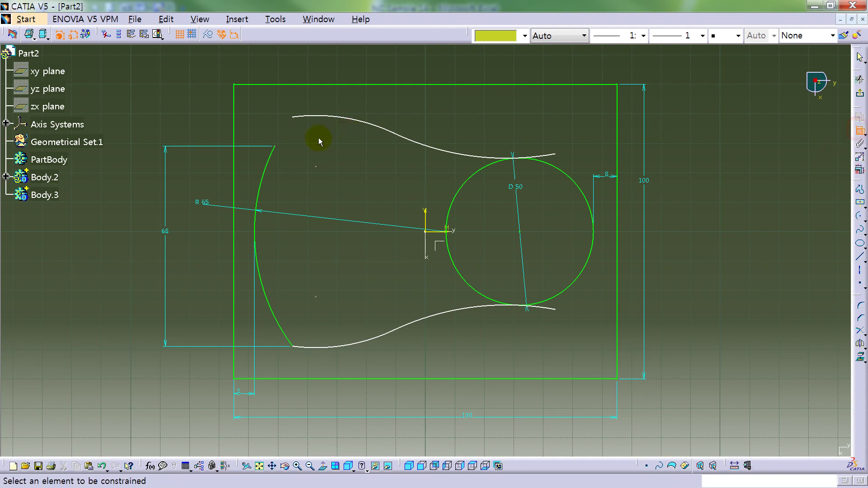
left_click(276, 145)
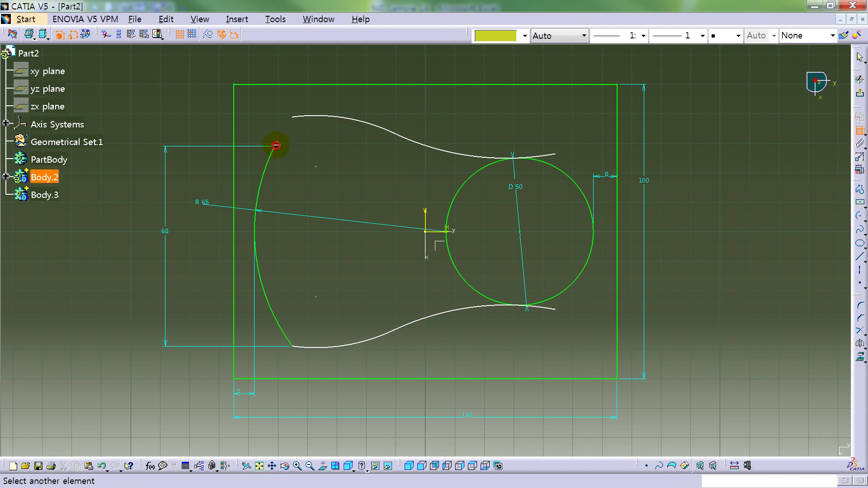
left_click(298, 119)
right_click(284, 108)
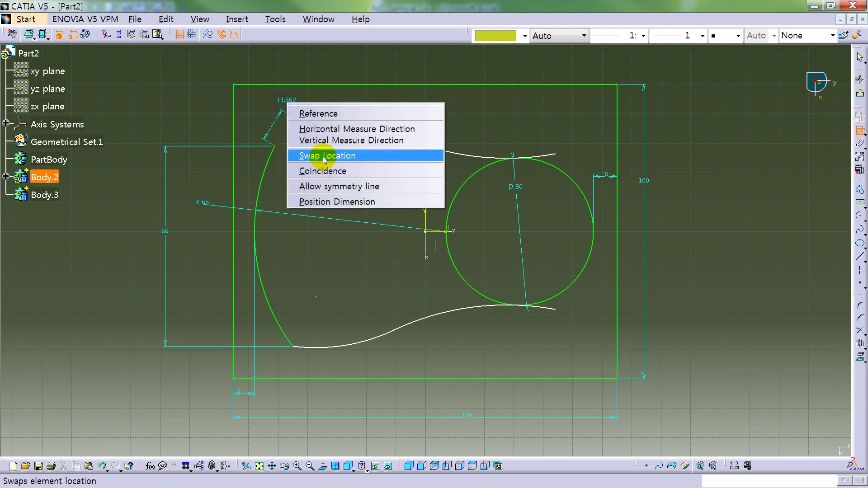
left_click(326, 172)
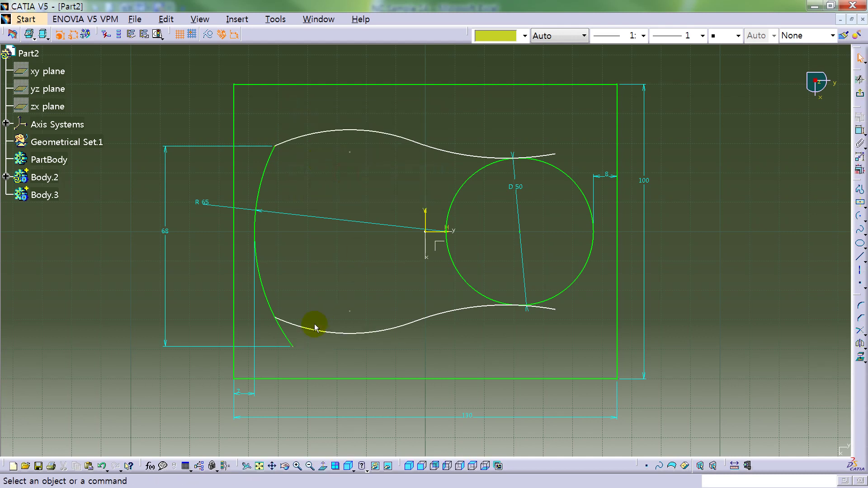
Step: Make the lower curve's left endpoint coincident with the left arc's lower endpoint
left_click(277, 318)
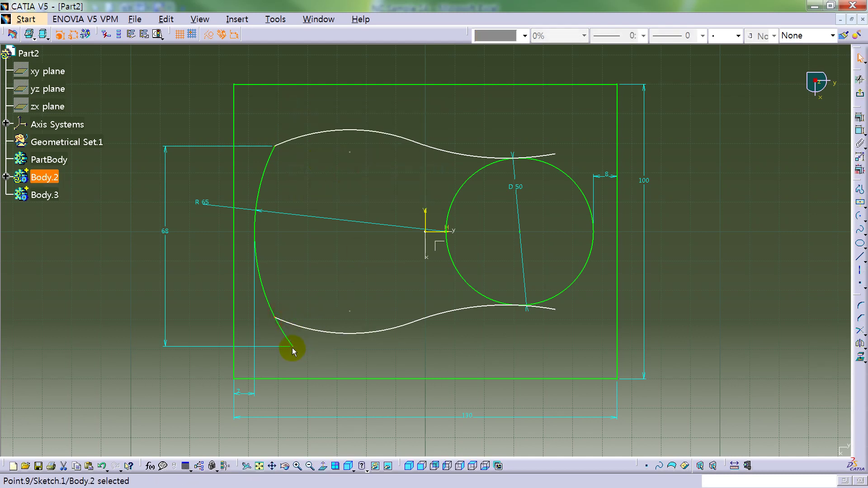
left_click(860, 131)
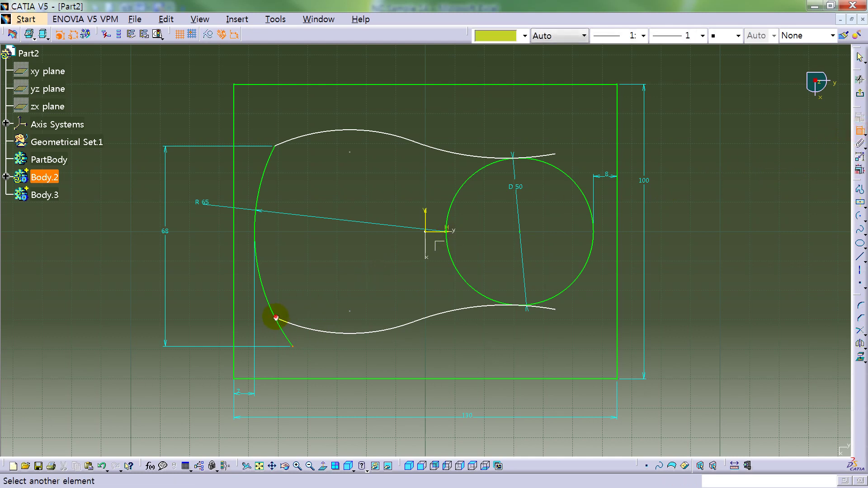
right_click(315, 296)
left_click(362, 361)
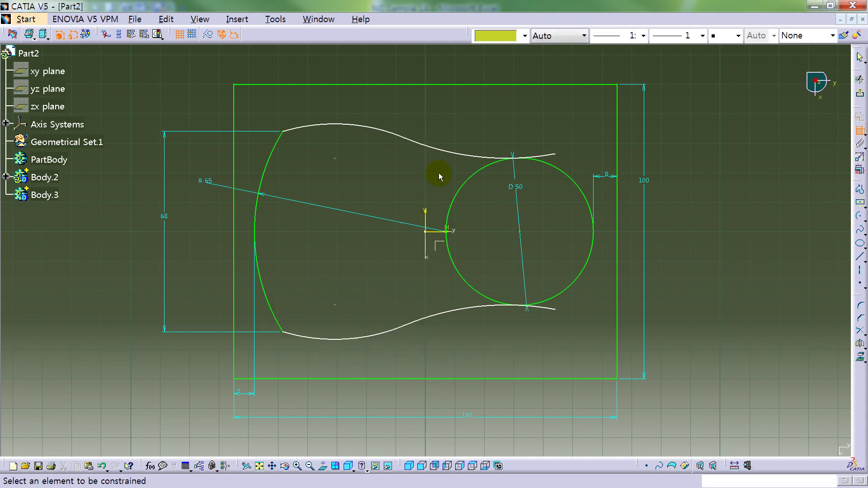
Step: Dimension the distance between the upper and lower waist arcs next to the circle and set it to 44 mm
left_click(468, 158)
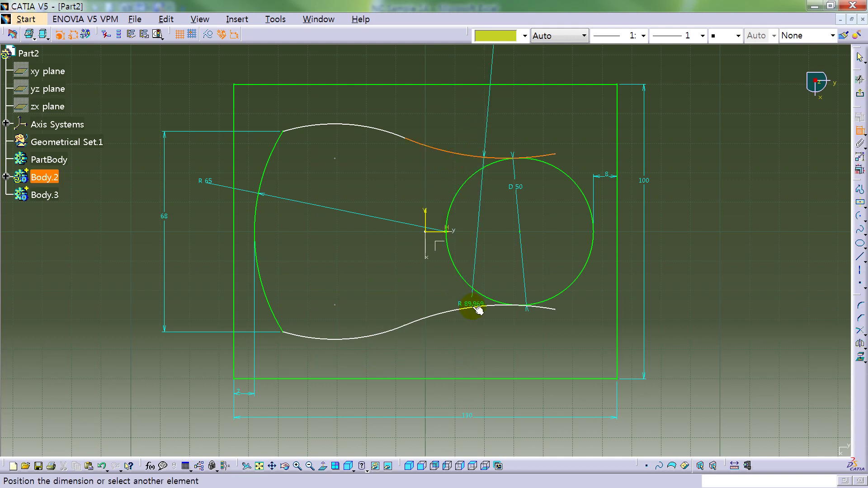
left_click(472, 307)
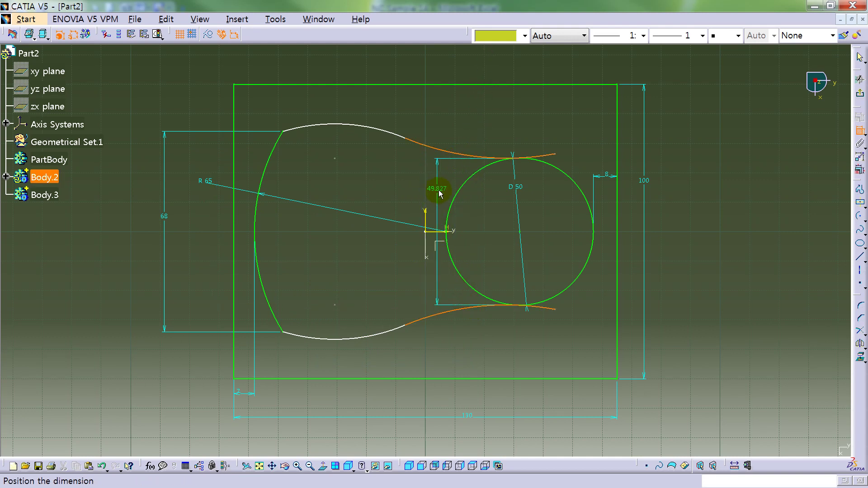
left_click(485, 136)
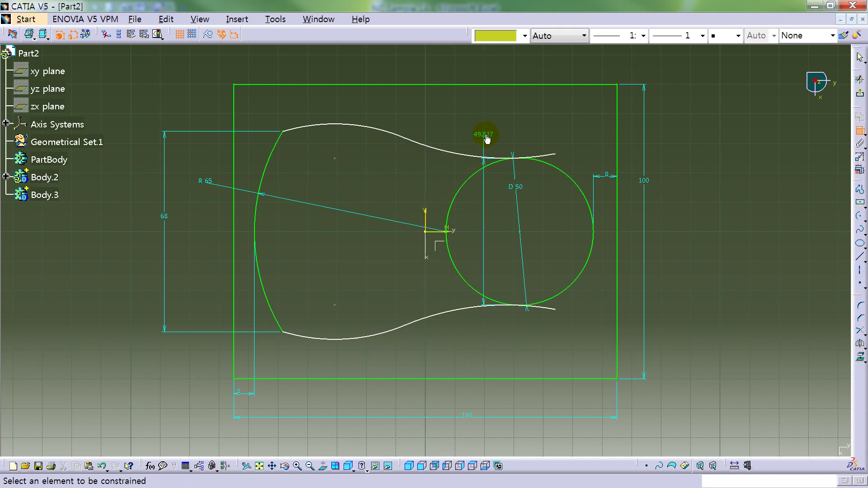
double_click(486, 136)
type("44")
key("Return")
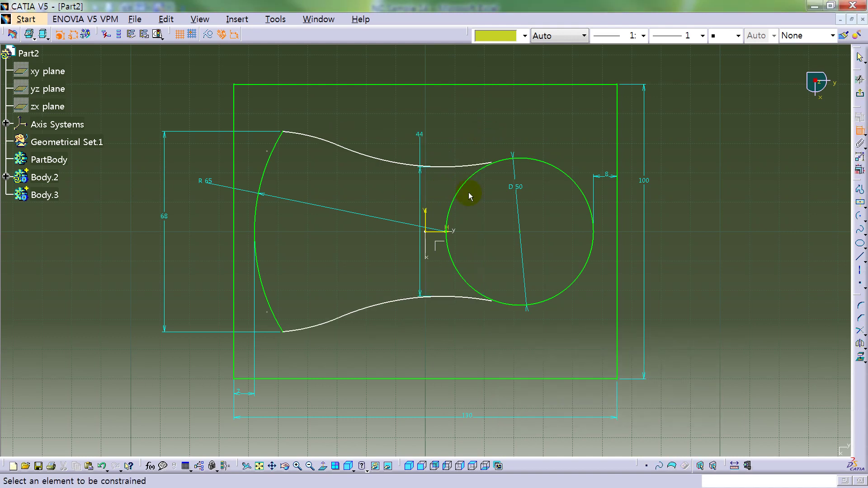
Step: Trim the circle against the lower and upper waist arcs to close the profile, and move the 44 mm dimension nearer the circle
left_click(860, 330)
left_click(475, 302)
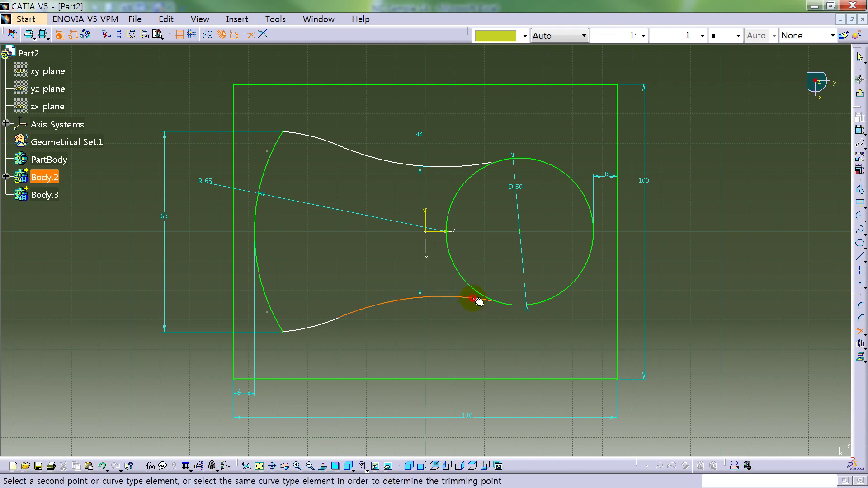
left_click(517, 304)
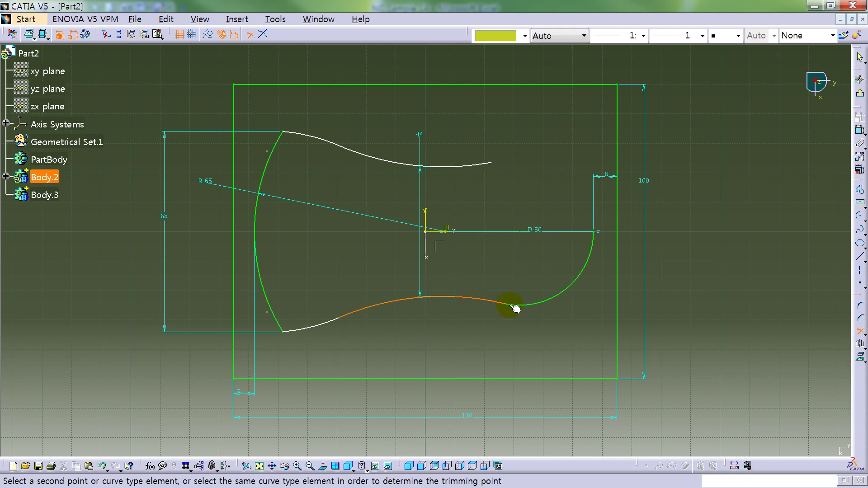
left_click(595, 243)
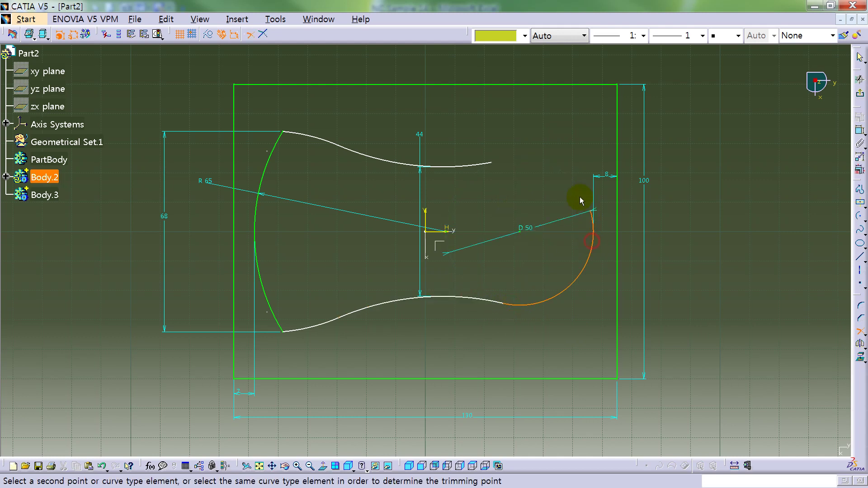
left_click(494, 165)
left_click_drag(421, 192, 471, 193)
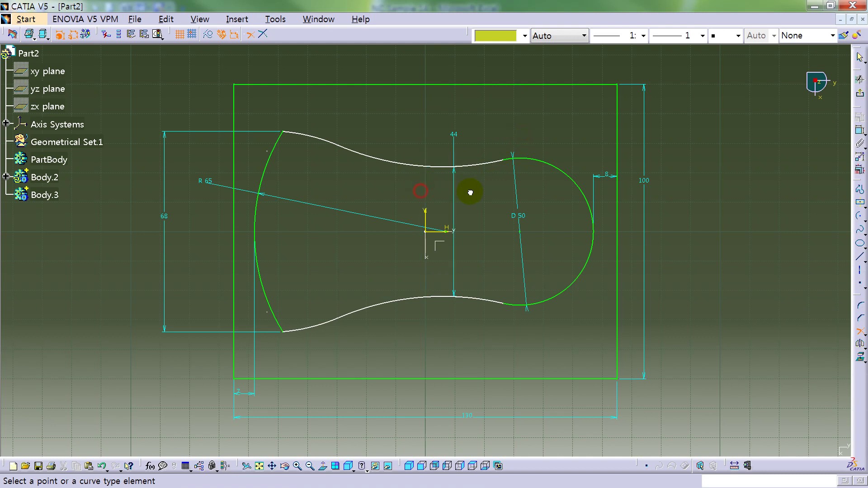
Step: Dimension the radius of the lower waist arc next to the circle and set it to 70 mm
left_click(851, 131)
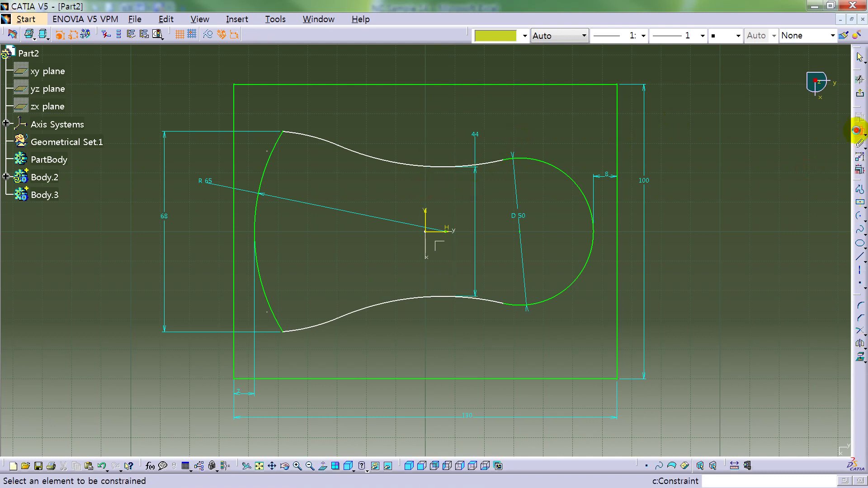
left_click(485, 302)
left_click(493, 272)
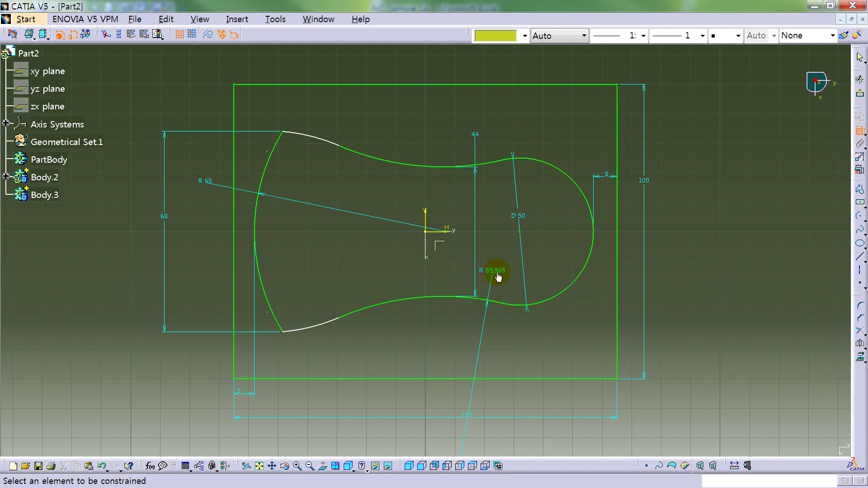
double_click(493, 271)
type("70")
key("Return")
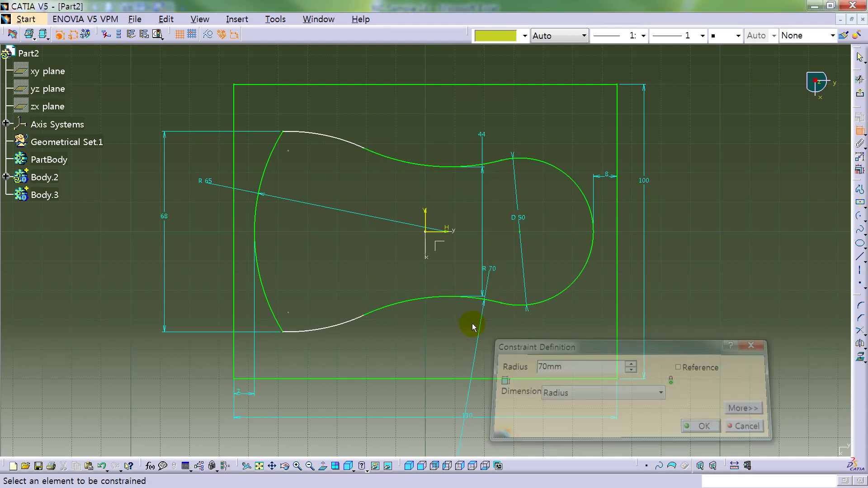
Step: Dimension the radius of the lower arc nearest the left arc, set it to 280 mm, and exit the sketch
left_click(347, 322)
left_click(346, 339)
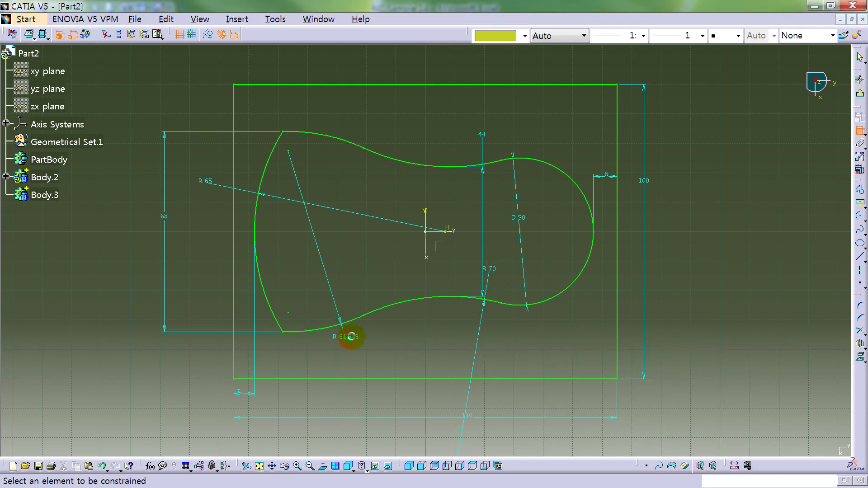
double_click(348, 337)
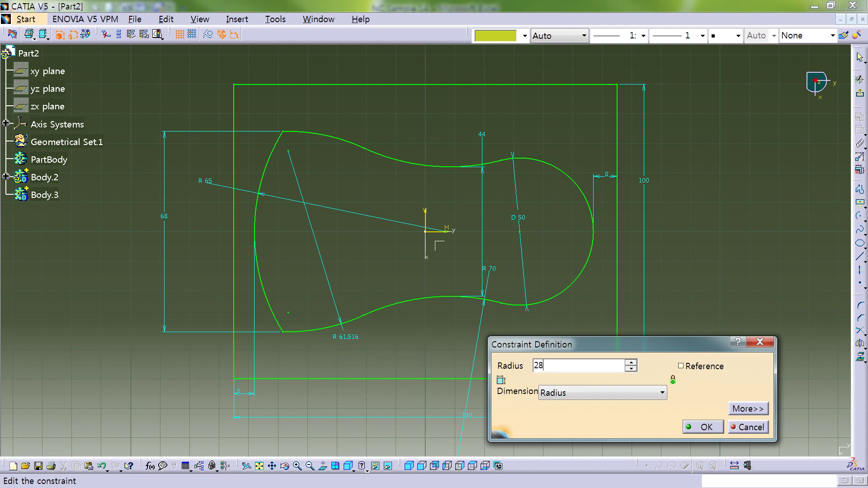
key("Return")
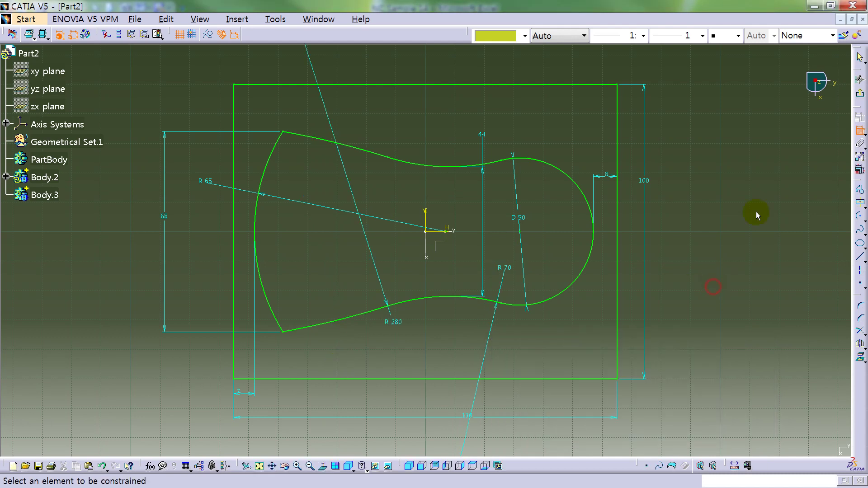
left_click(859, 94)
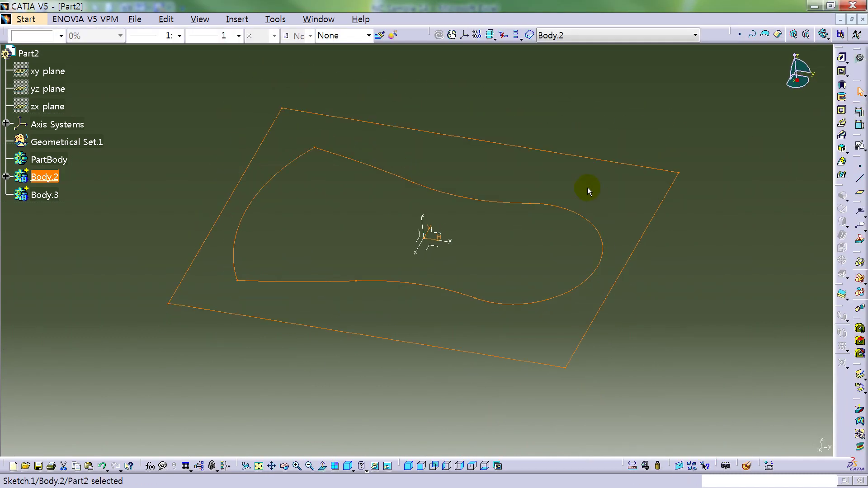
Step: Pad only the sketch's outer rectangle 10 mm downward, using it as a sub-element profile
left_click(6, 177)
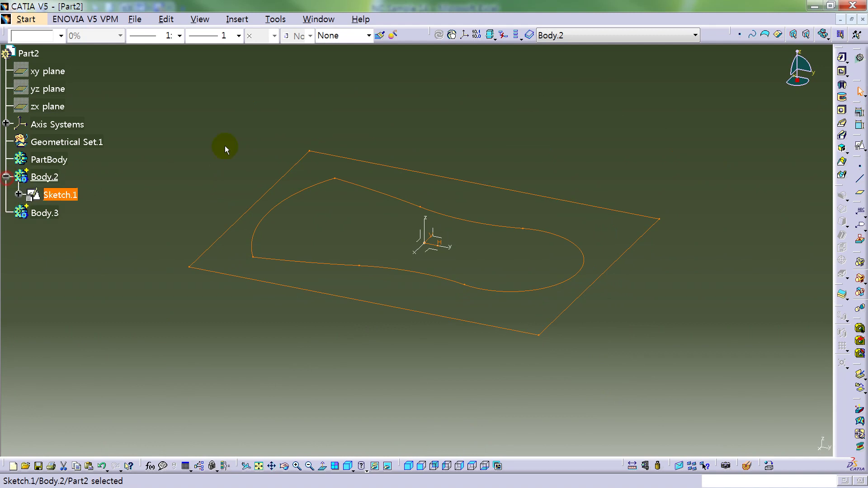
left_click(305, 110)
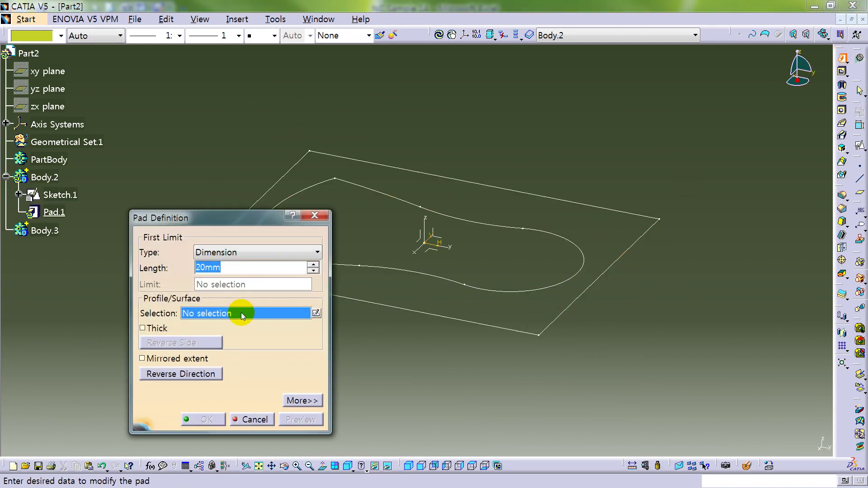
right_click(238, 312)
left_click(262, 319)
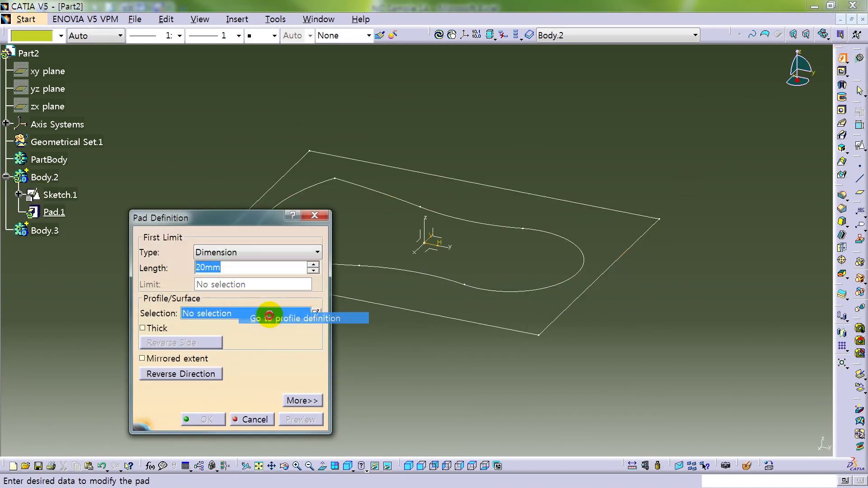
left_click(382, 307)
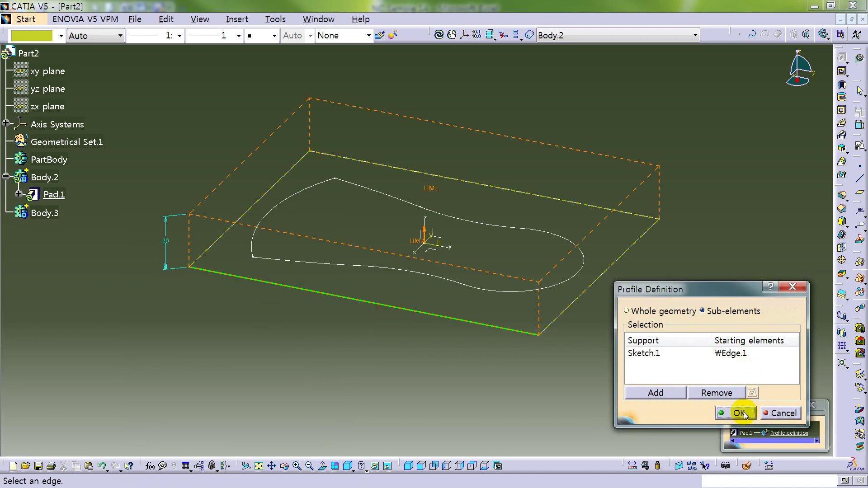
left_click(741, 413)
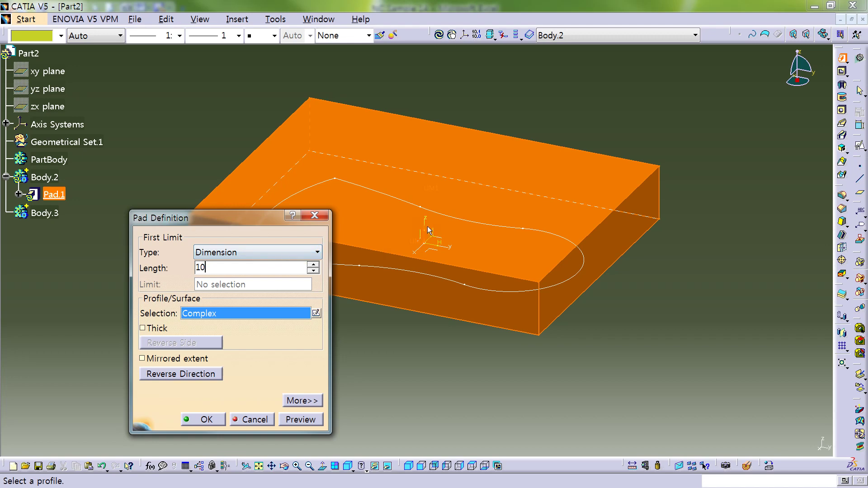
left_click(204, 418)
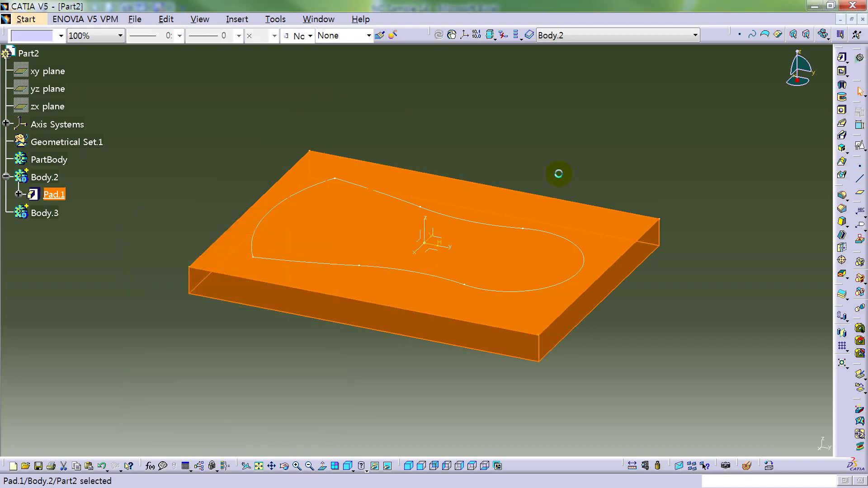
Step: Pad only the sketch's inner curved profile 20 mm upward, using it as a sub-element profile
left_click(842, 58)
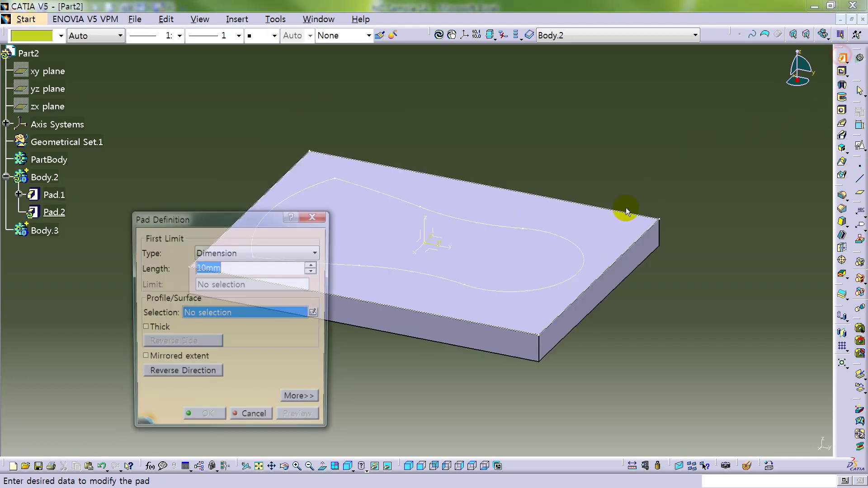
right_click(239, 315)
left_click(271, 319)
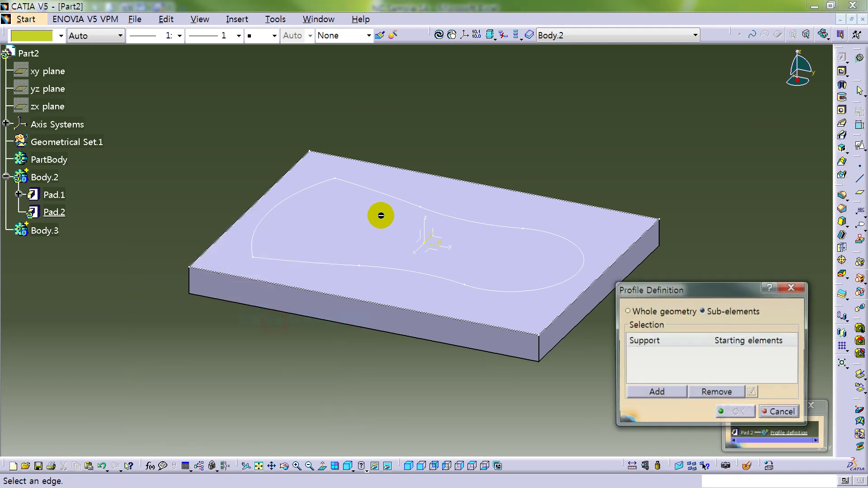
left_click(393, 197)
left_click(729, 412)
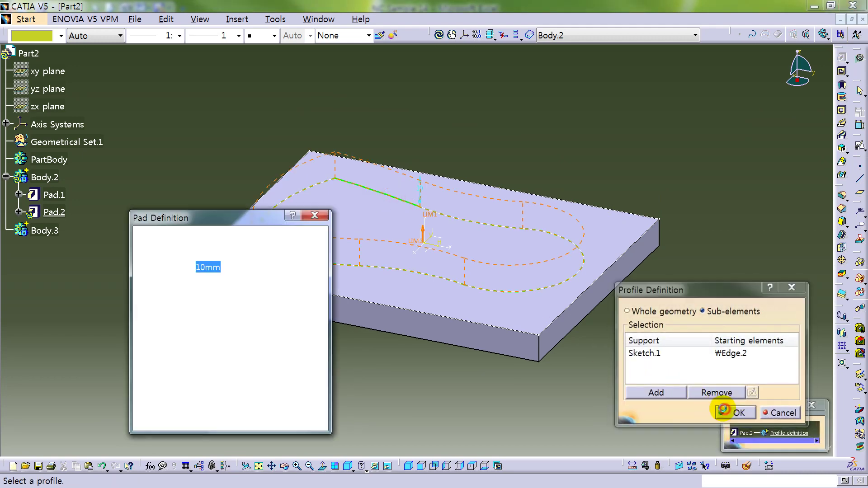
left_click_drag(237, 268, 146, 269)
type("20")
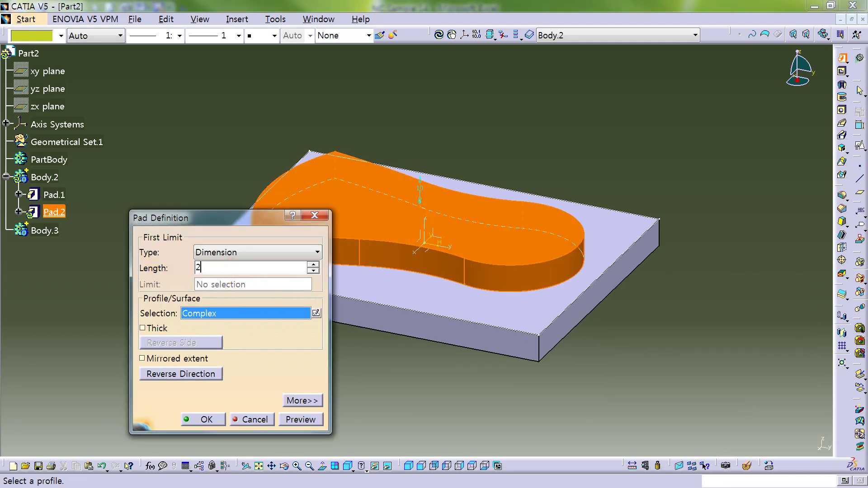
key("Return")
left_click(724, 158)
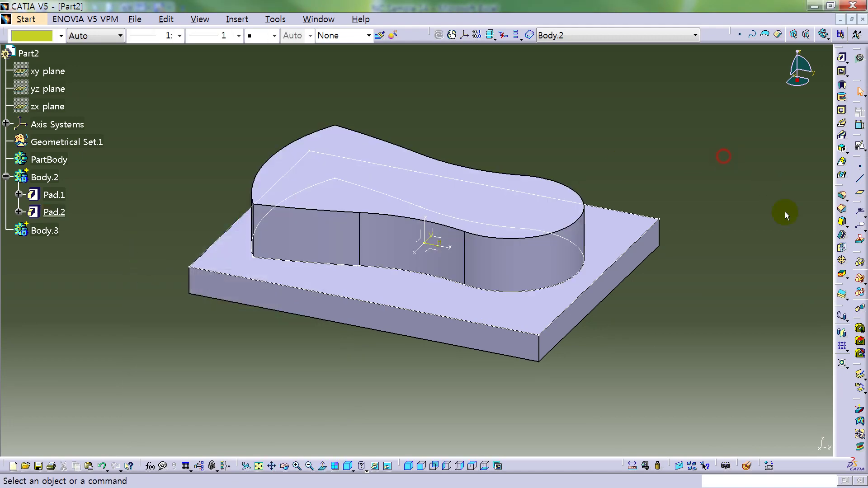
Step: Draft all side faces of the curved boss by 15 degrees, using the plate's upper face as the neutral element
left_click(843, 222)
left_click(496, 249)
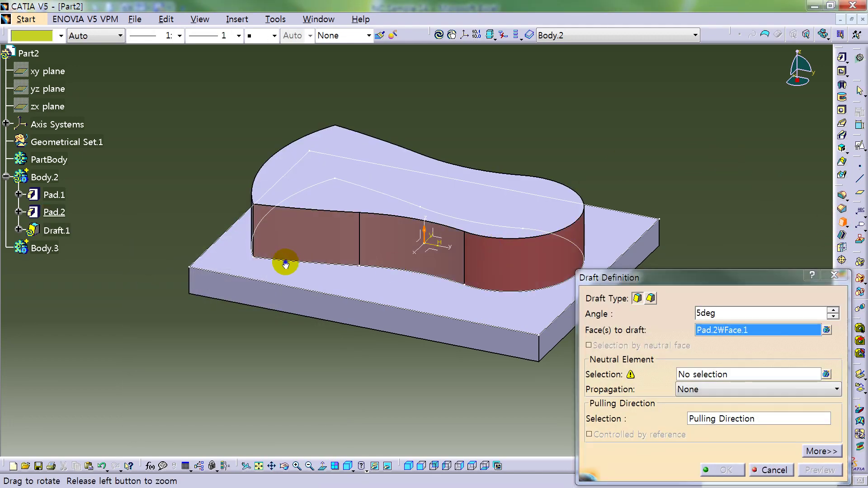
middle_click_drag(283, 262, 232, 244)
left_click(268, 229)
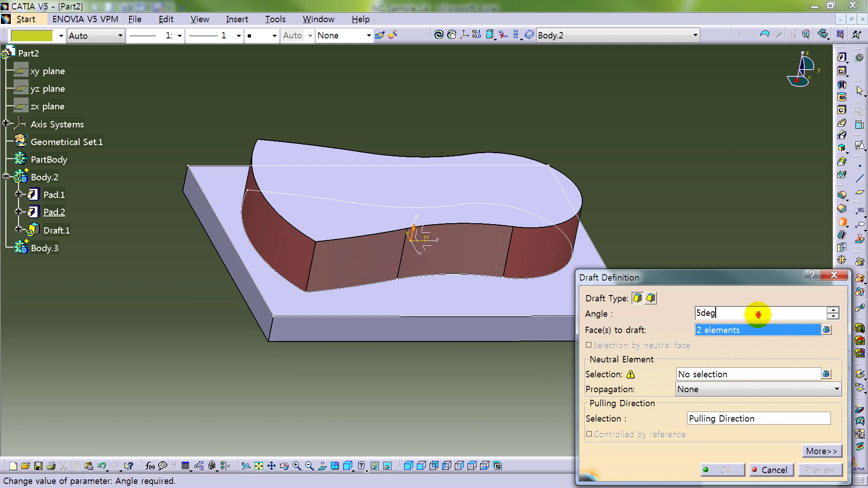
type("15")
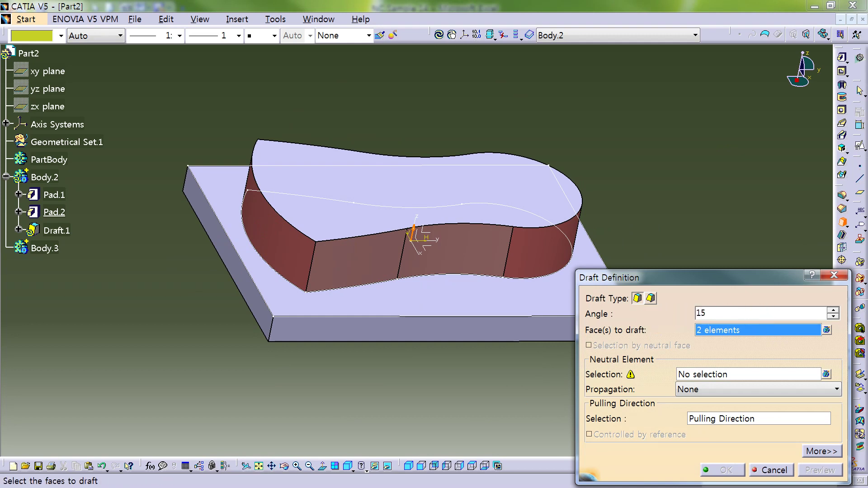
left_click(657, 322)
left_click(705, 374)
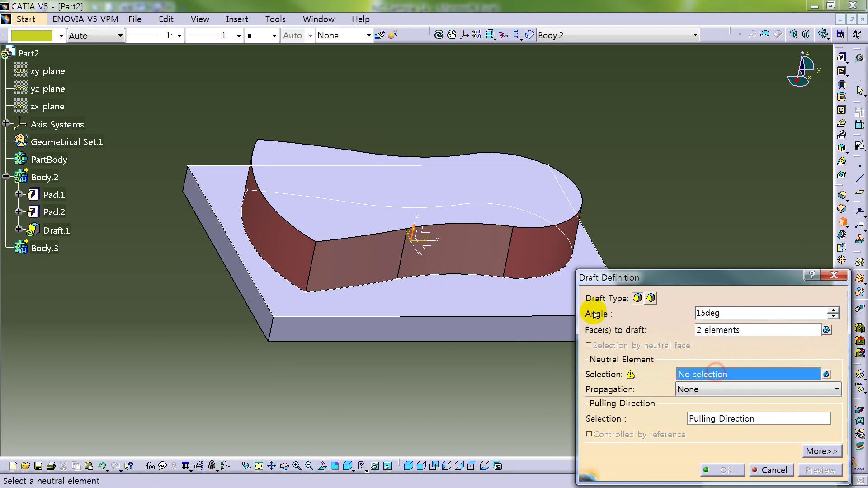
left_click(469, 289)
left_click(725, 470)
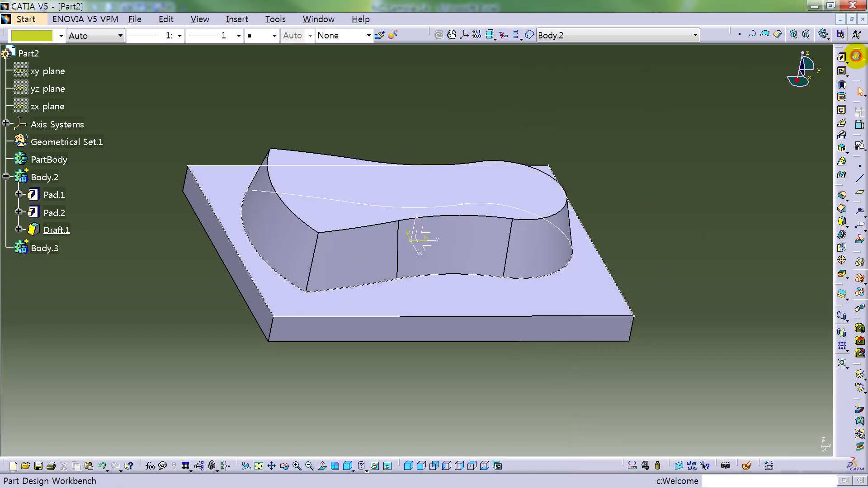
Step: Switch to the Generative Shape Design workbench and define Geometrical Set.1 as the in-work object
left_click(856, 55)
left_click(524, 197)
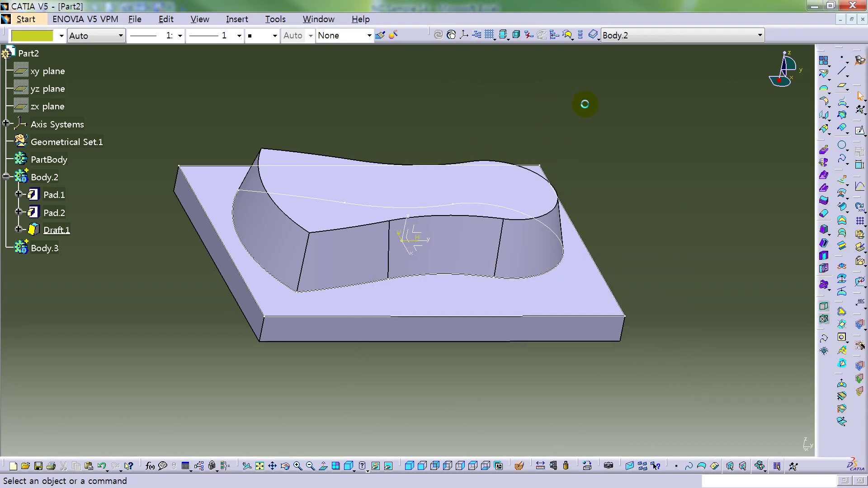
right_click(87, 144)
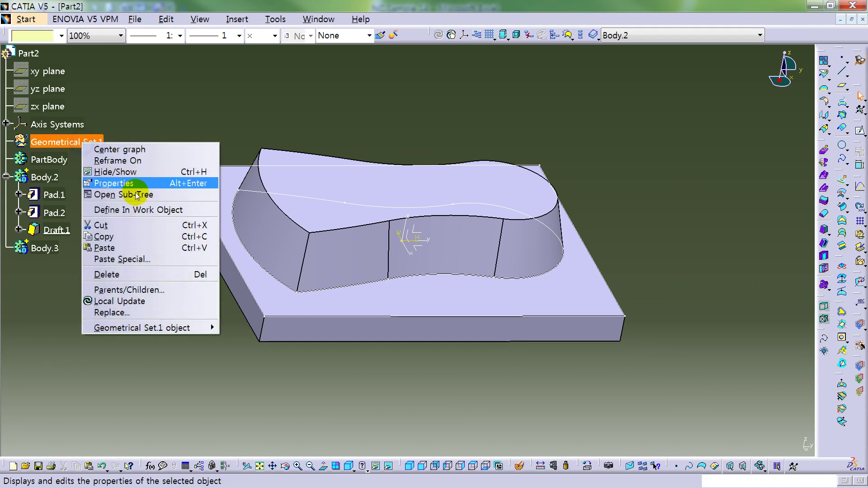
left_click(195, 210)
left_click(271, 118)
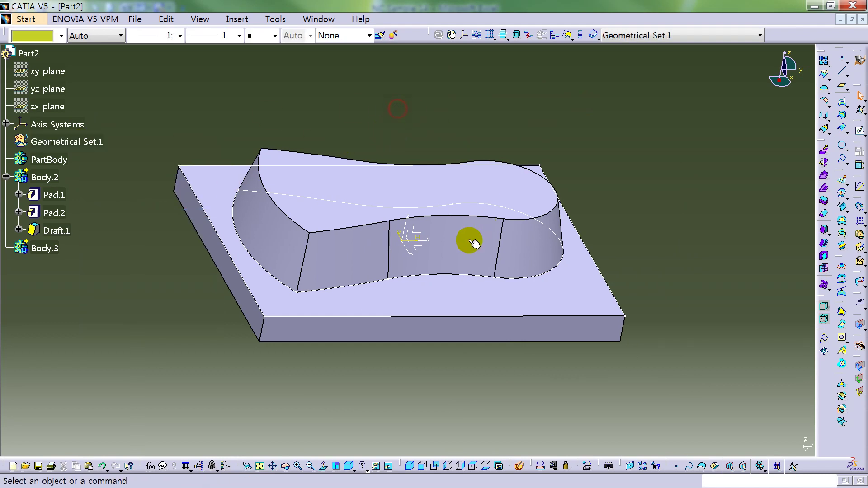
Step: Create a positioned sketch on the absolute axis system's YZ plane with implicit origin and orientation
left_click(413, 236)
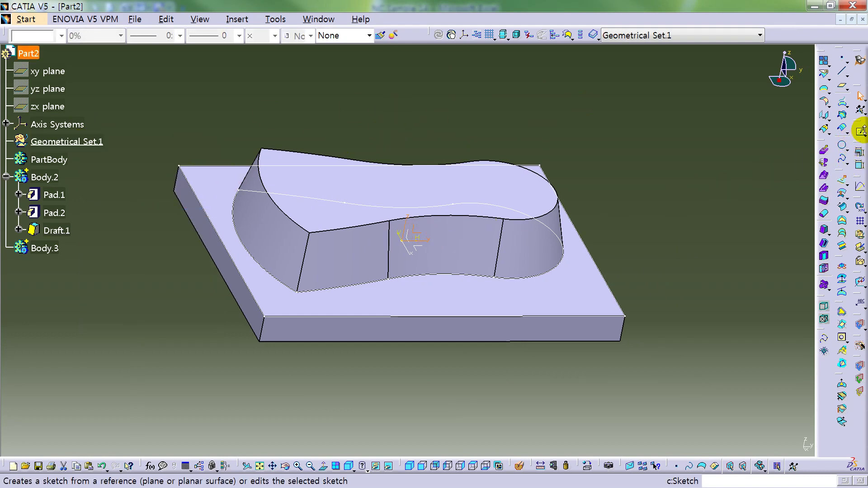
left_click(847, 132)
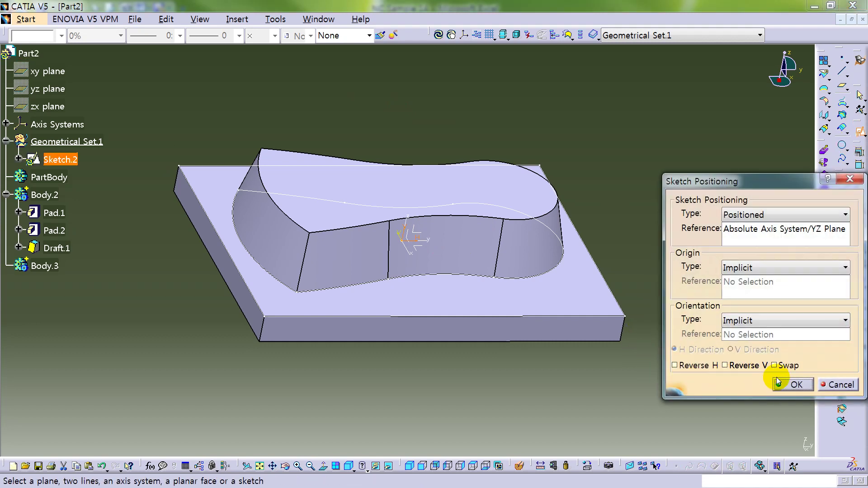
left_click(793, 381)
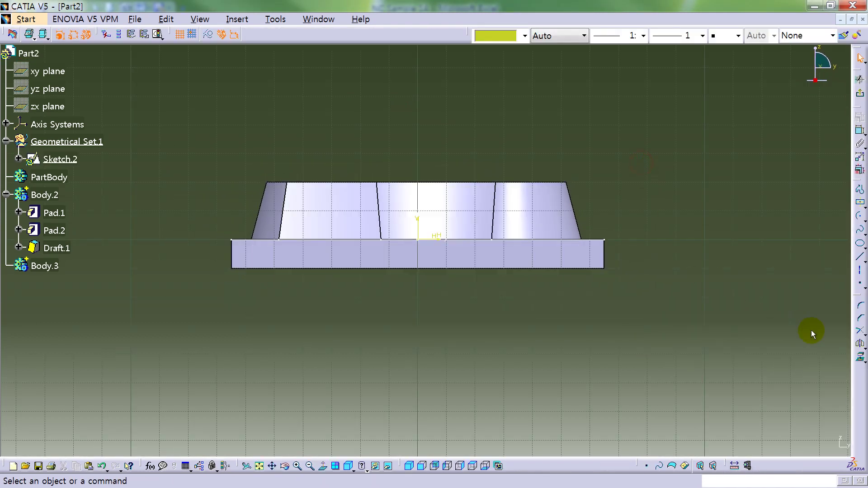
Step: Project the silhouette edges of the boss's two drafted end faces into the sketch and cut the part by the sketch plane
left_click(862, 359)
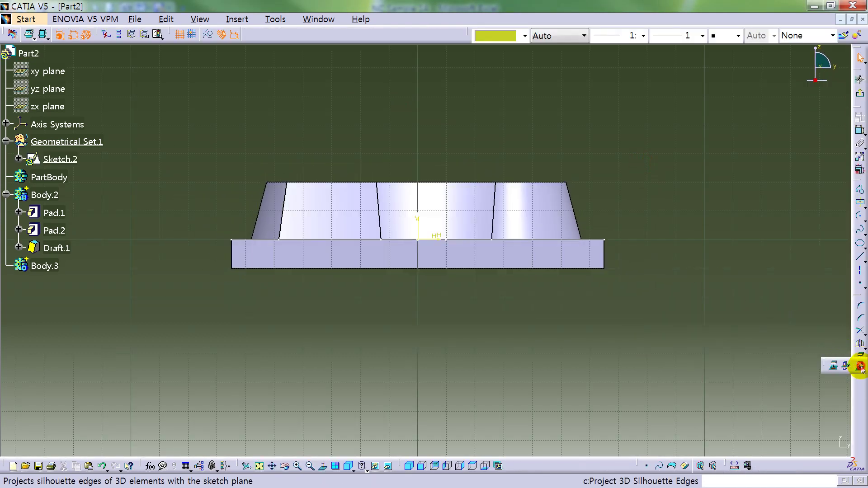
left_click(860, 367)
left_click(271, 197)
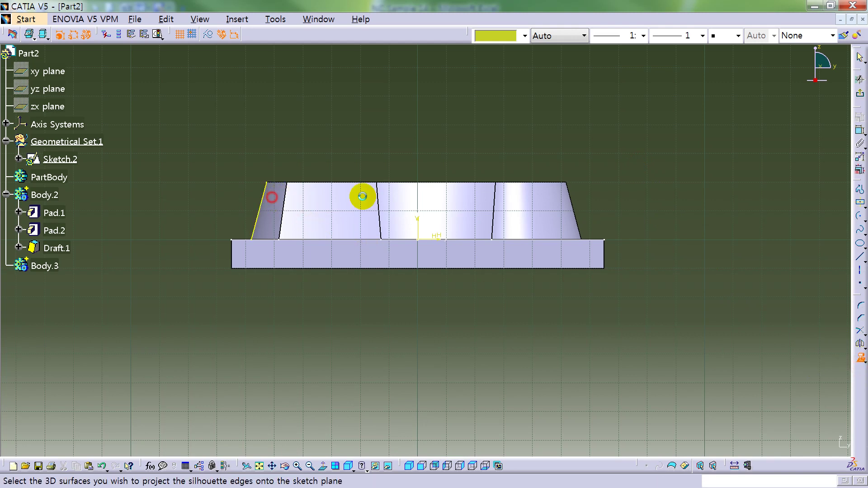
left_click(575, 211)
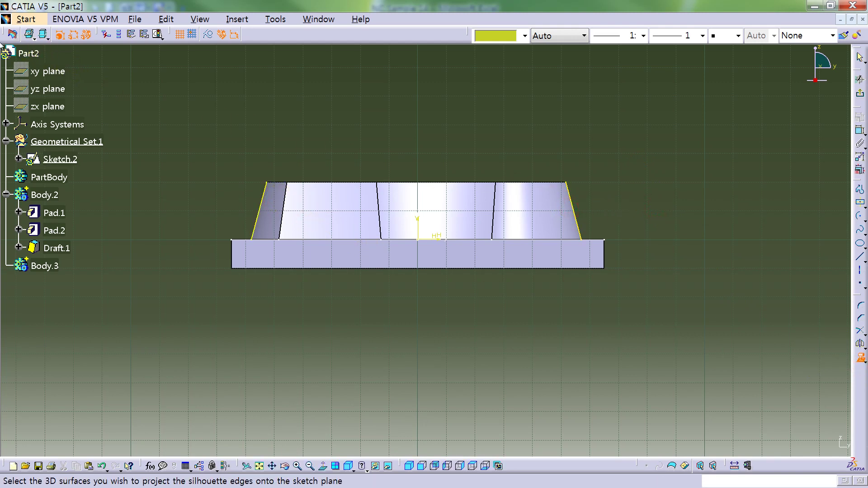
left_click(13, 34)
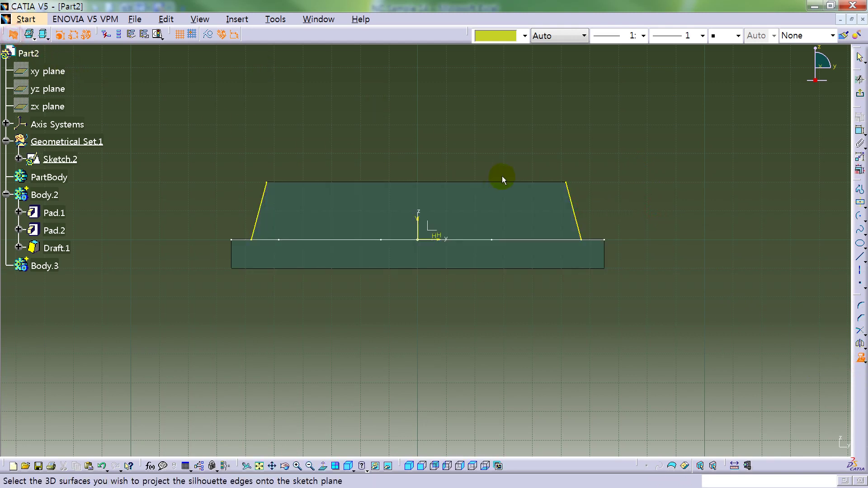
left_click(503, 147)
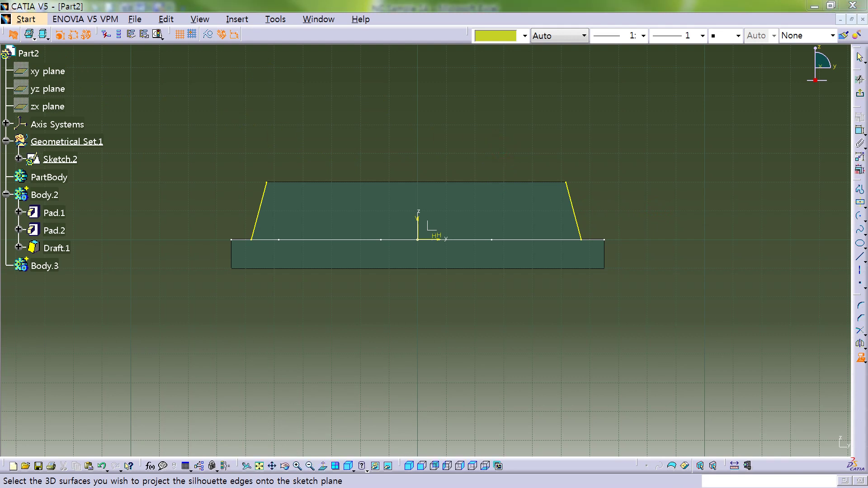
left_click(649, 209)
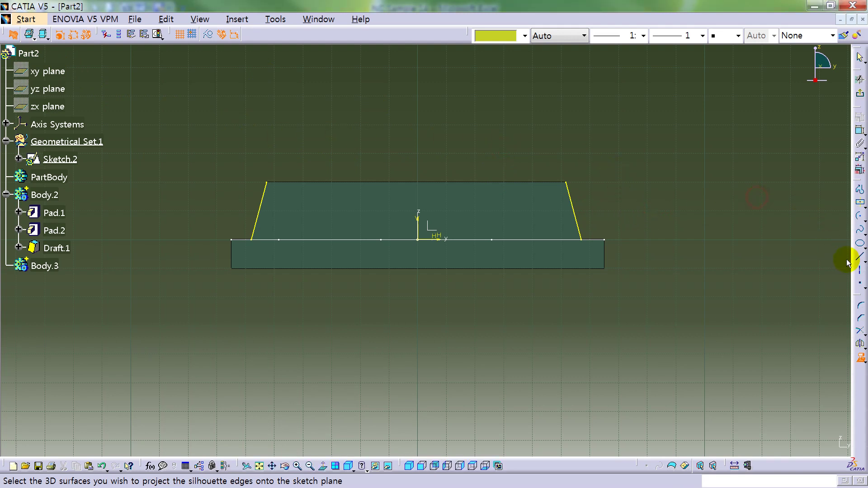
Step: Sketch a profile of two tangent arcs across the boss, upward-bulging first and downward-bulging second, extending past both silhouette edges
left_click(861, 198)
left_click(275, 34)
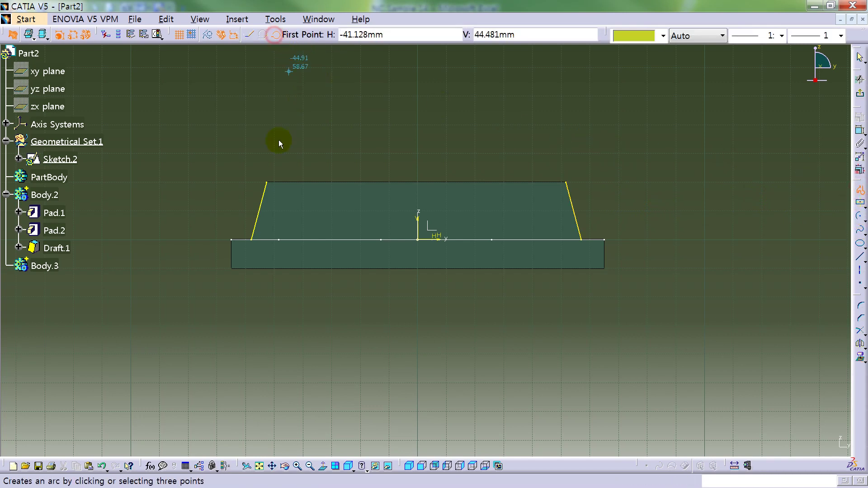
left_click(215, 211)
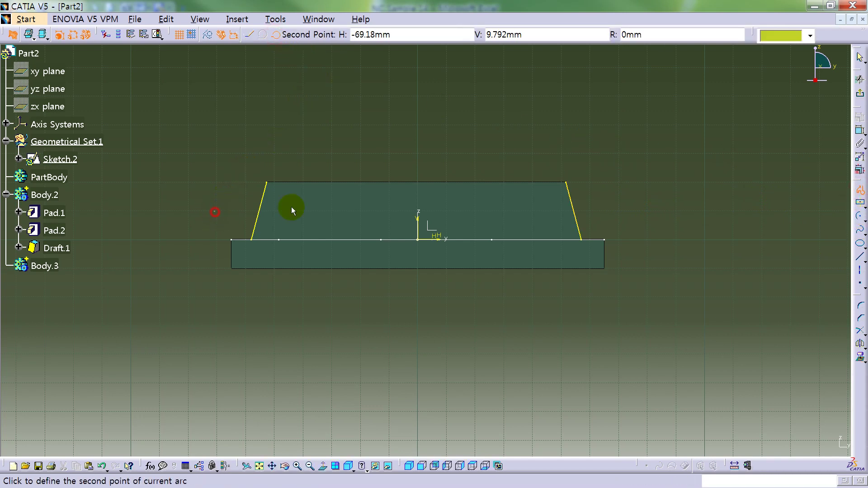
left_click(335, 198)
left_click(394, 199)
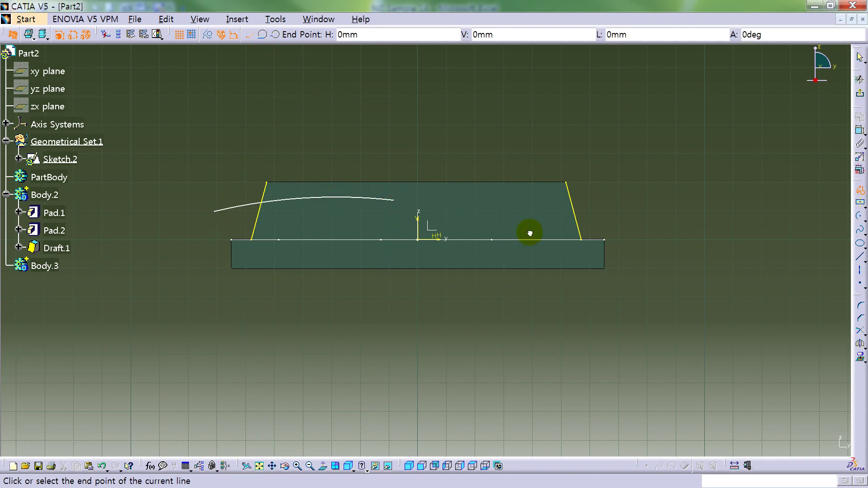
left_click_drag(530, 233, 599, 205)
double_click(598, 206)
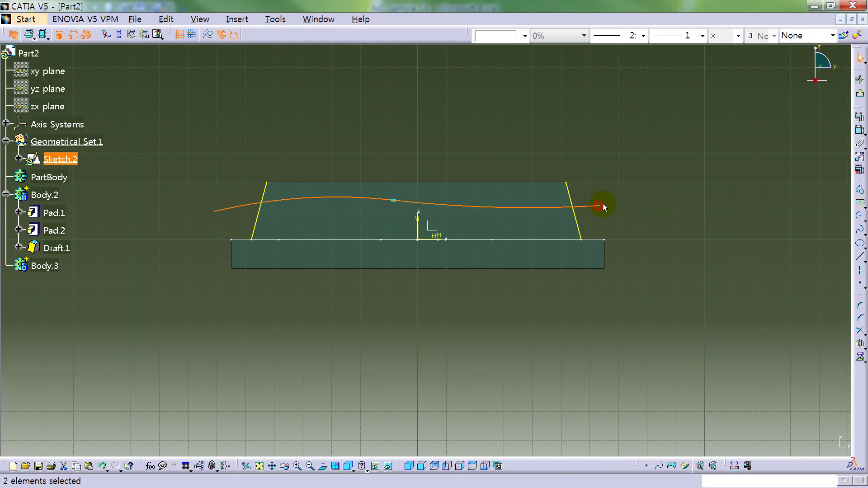
left_click(679, 181)
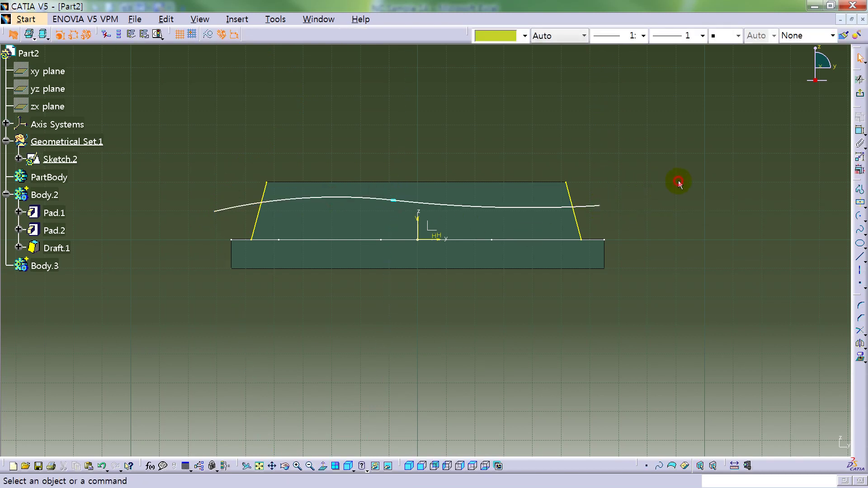
left_click(386, 201)
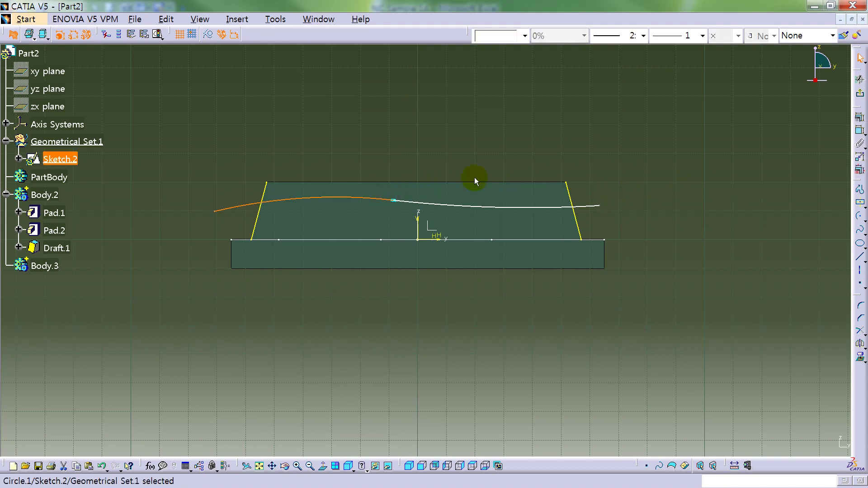
left_click(693, 160)
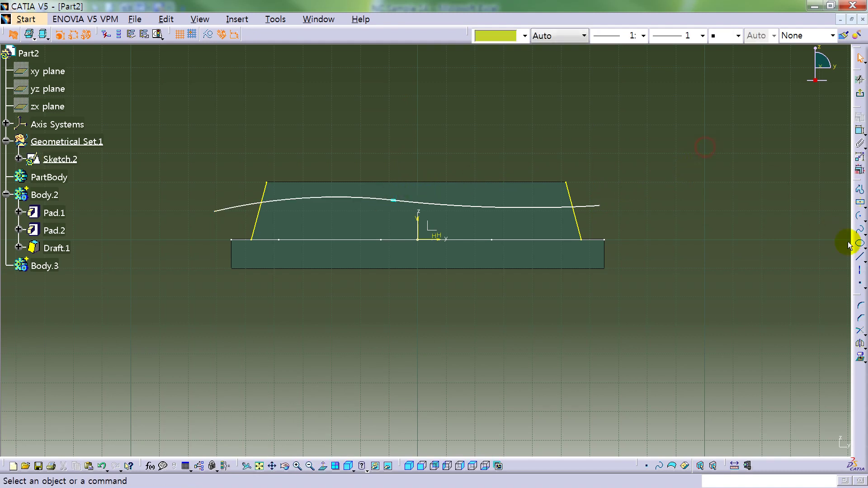
Step: Sketch a second profile of two tangent arcs, dipping then rising, between the upper endpoints of the two silhouette edges
left_click(861, 192)
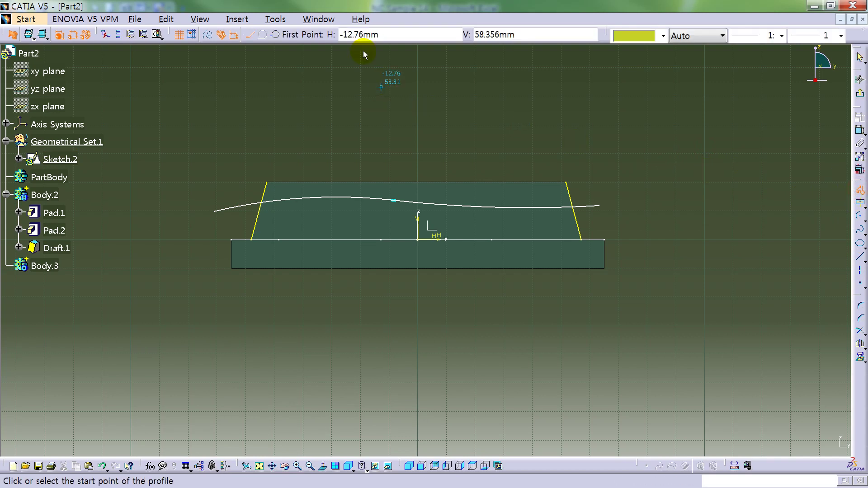
left_click(275, 34)
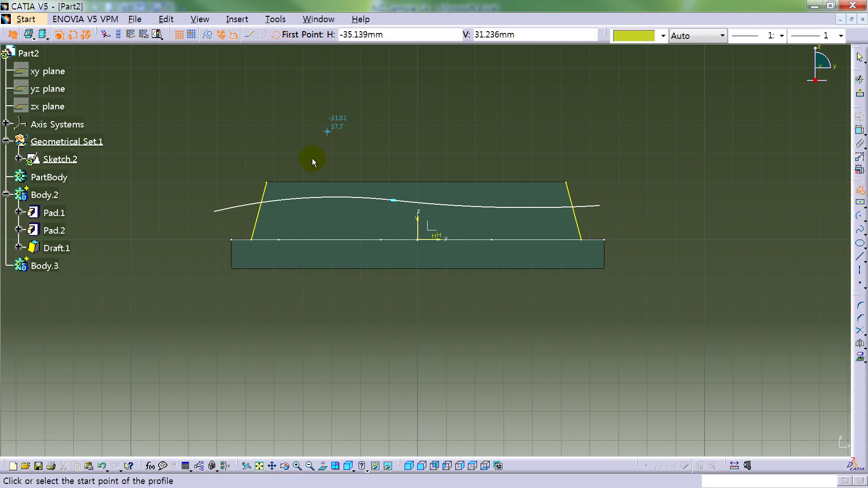
left_click(267, 183)
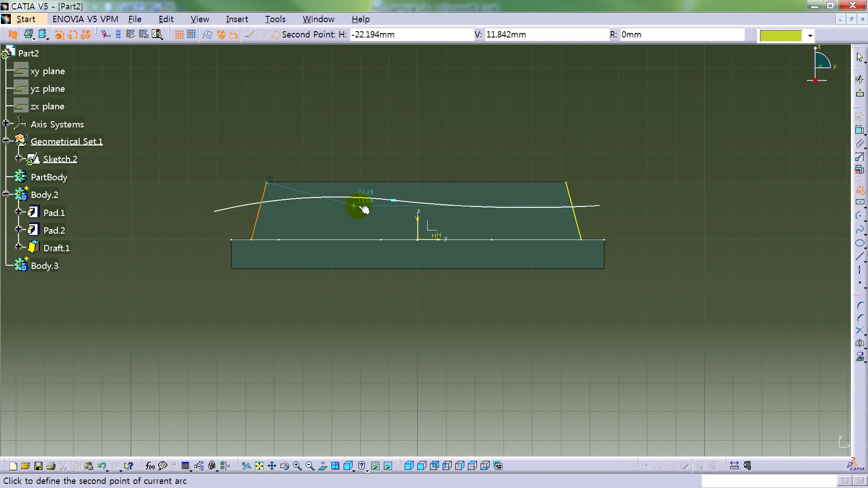
left_click(361, 209)
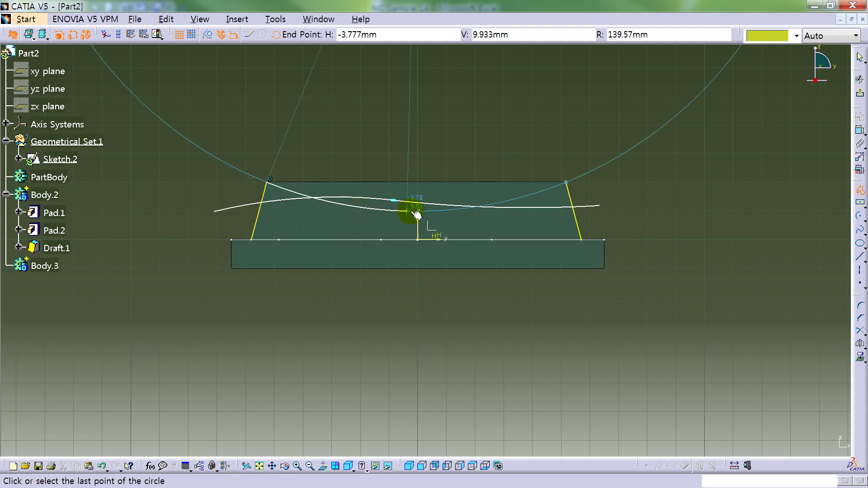
left_click(443, 198)
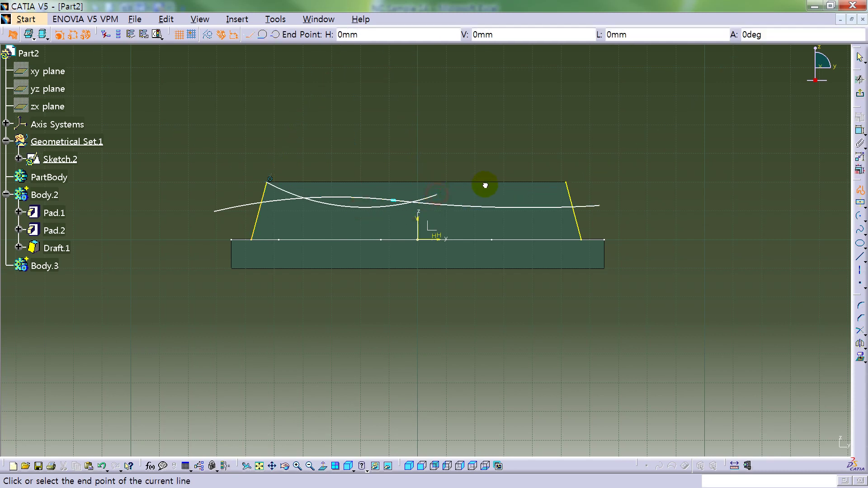
double_click(566, 184)
left_click(663, 173)
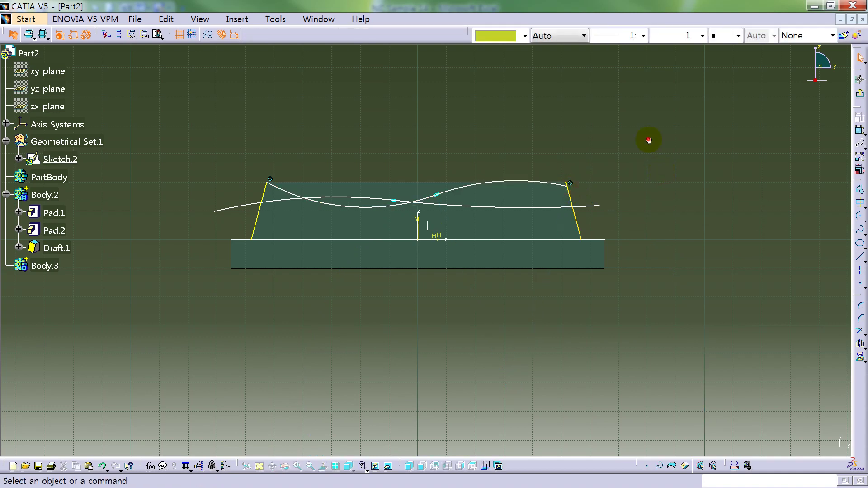
Step: Try to define the two arcs joining the silhouette endpoints as an output profile in Wire (Automatic Propagation) mode, and undo it
left_click(531, 183)
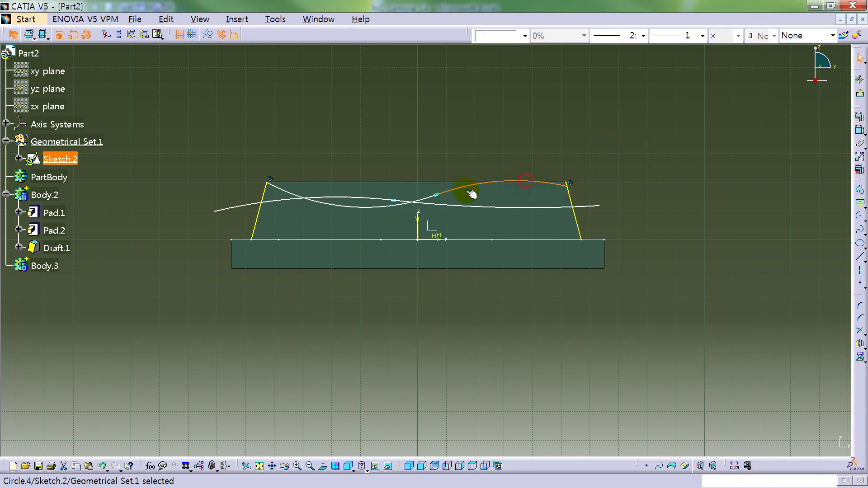
left_click(392, 207, "ctrl")
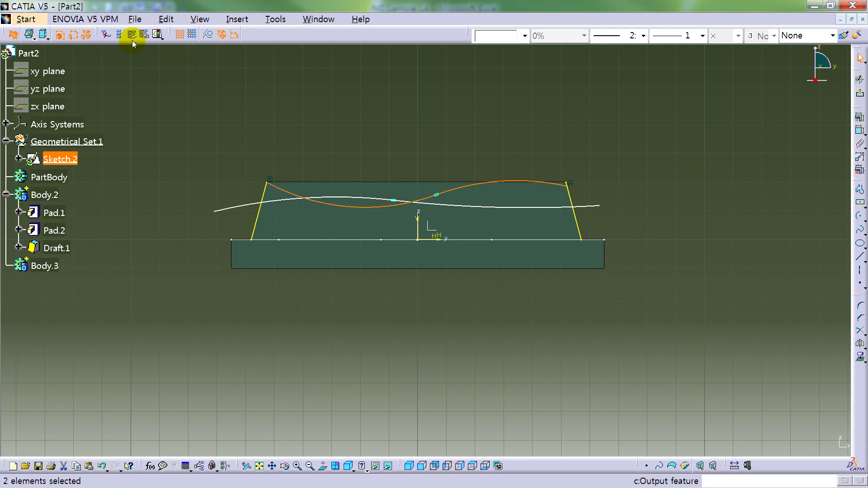
left_click(143, 34)
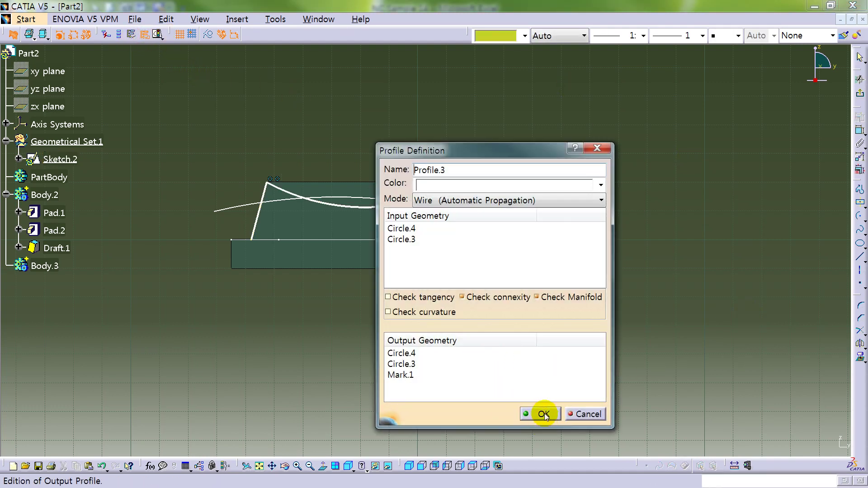
left_click(543, 415)
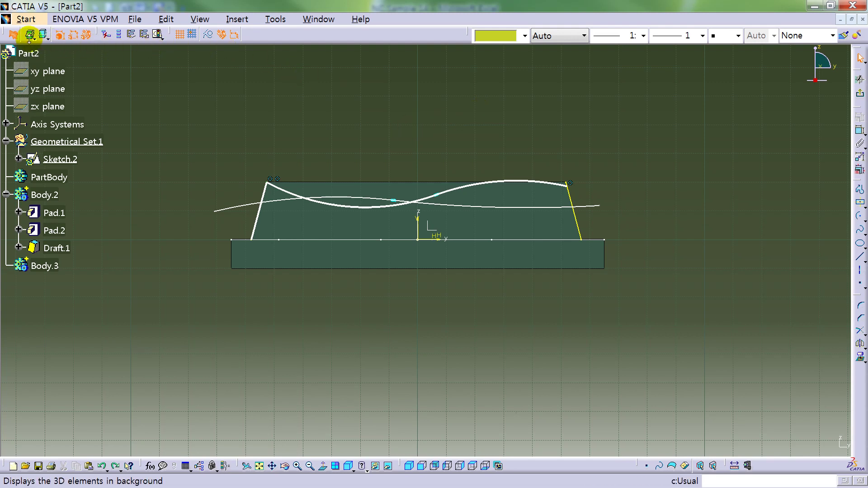
left_click(103, 467)
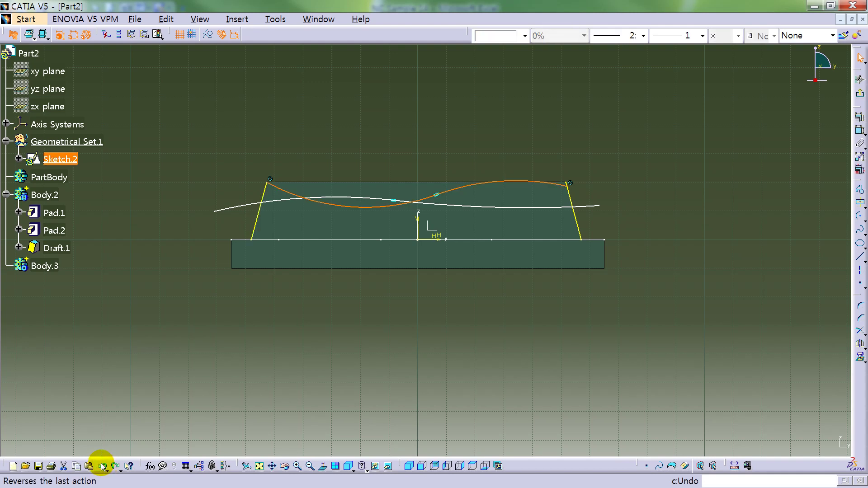
right_click(281, 189)
mouse_move(317, 332)
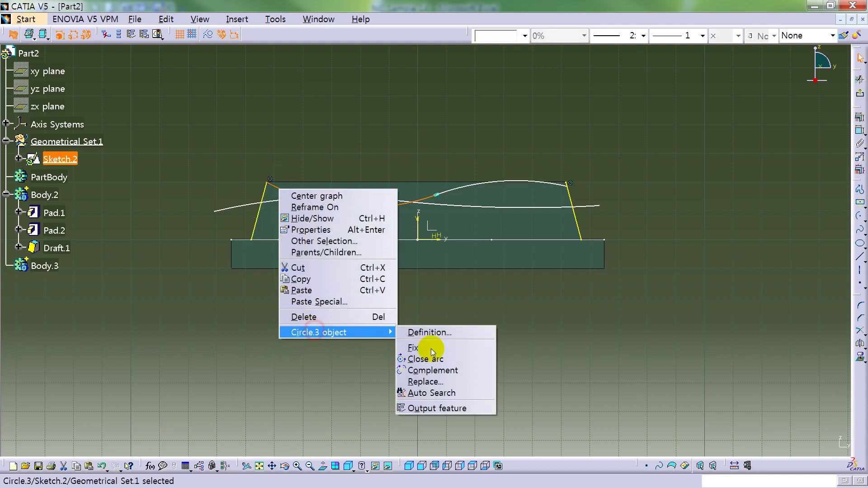
left_click(463, 393)
left_click(323, 155)
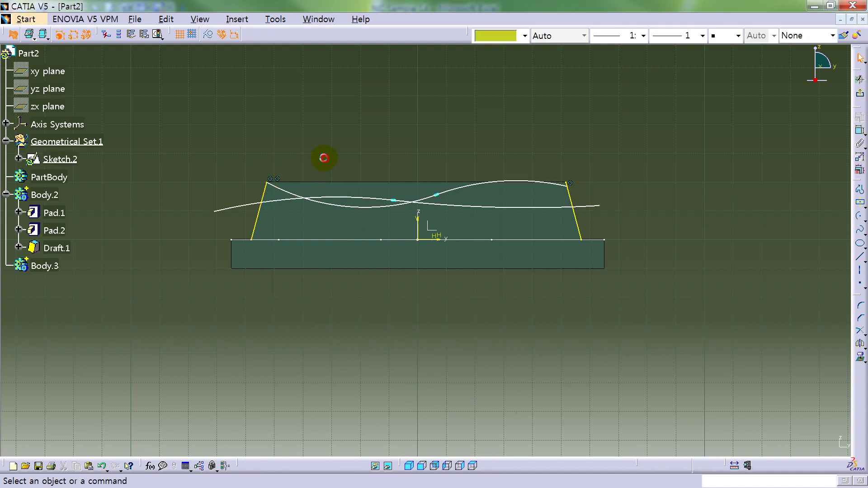
Step: Reshape the upper profile so its arc junction rises above the boss top, and shift the lower two-arc profile downward
left_click(271, 179)
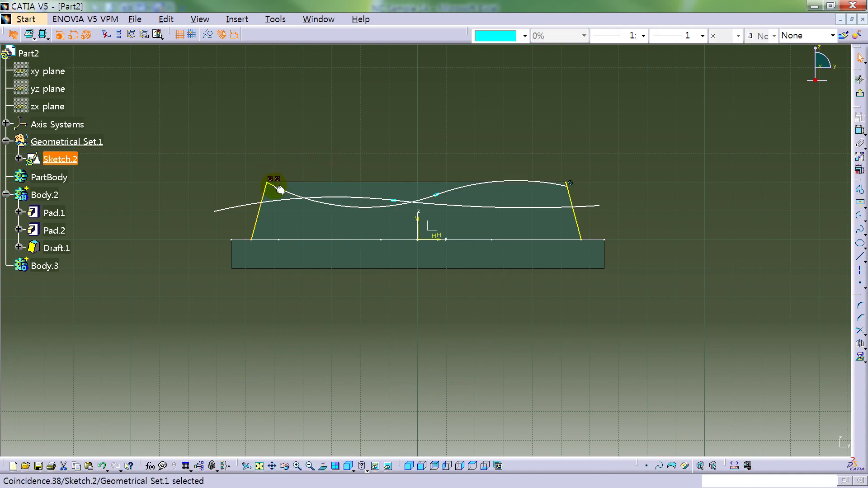
left_click(273, 192)
left_click_drag(273, 192, 300, 168)
left_click(289, 193)
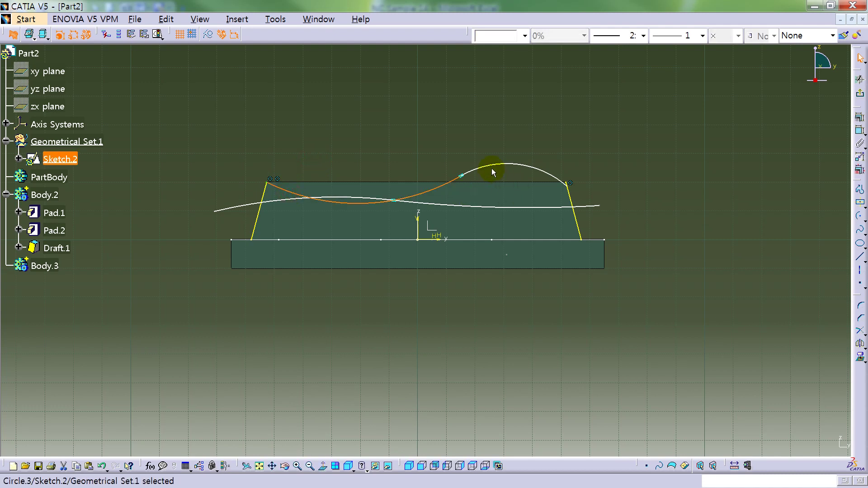
left_click_drag(455, 206, 453, 220)
left_click(417, 158)
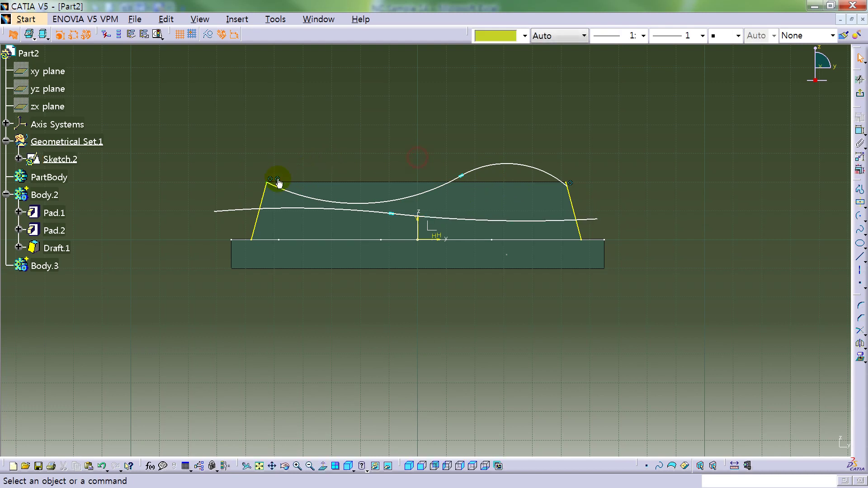
Step: Free the upper profile's left end from the silhouette edge's endpoint and pull it a little way down along that edge
left_click(273, 180)
left_click(279, 175)
left_click_drag(278, 189, 265, 195)
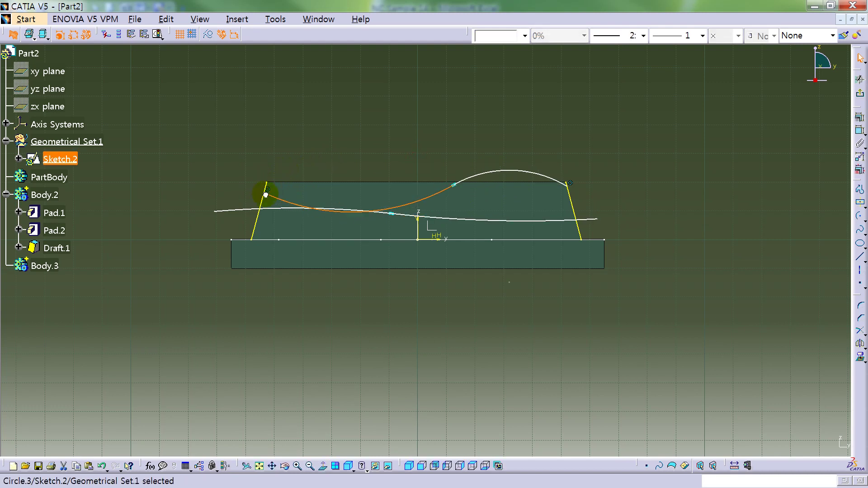
Step: Select both tangent arcs of the upper profile with Auto Search and define them as an output profile
right_click(453, 190)
mouse_move(493, 331)
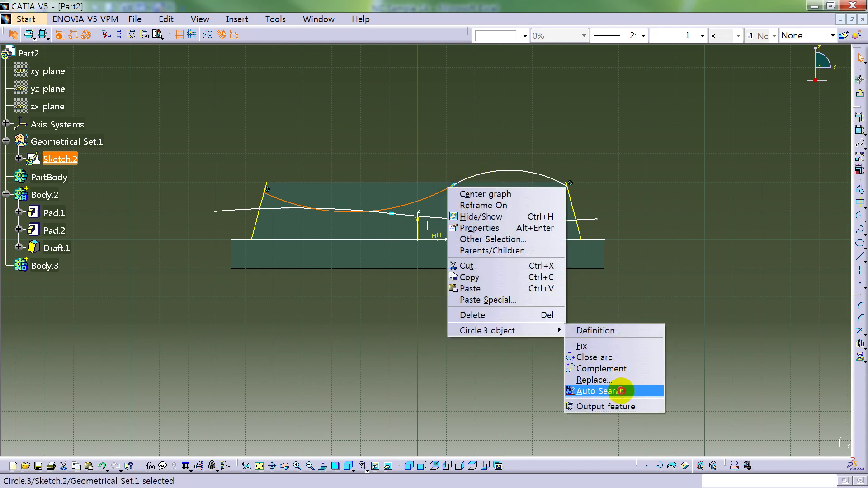
left_click(620, 390)
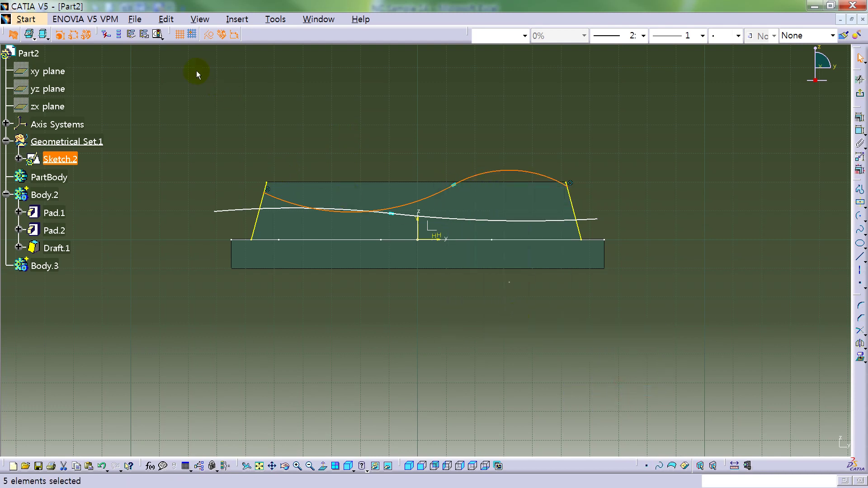
left_click(143, 35)
left_click(548, 415)
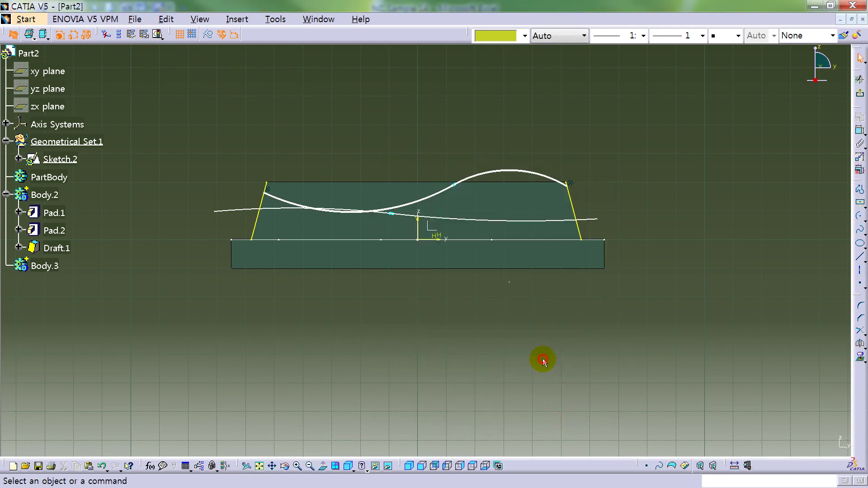
left_click(860, 130)
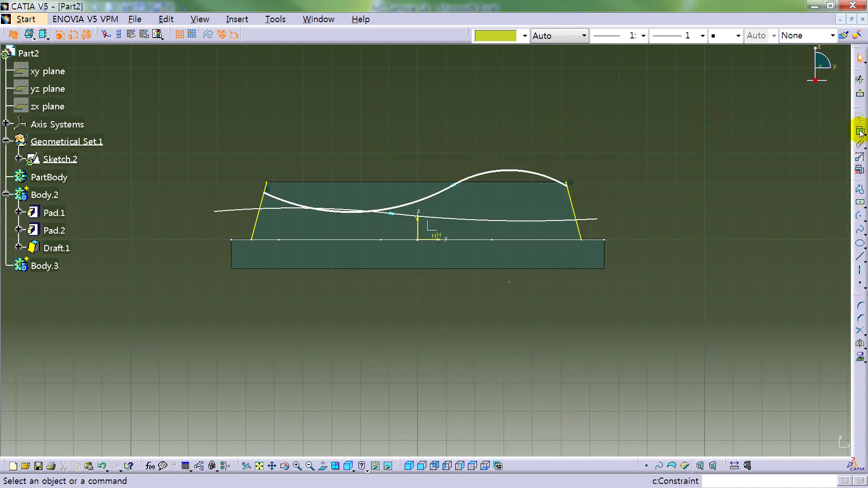
left_click(571, 190)
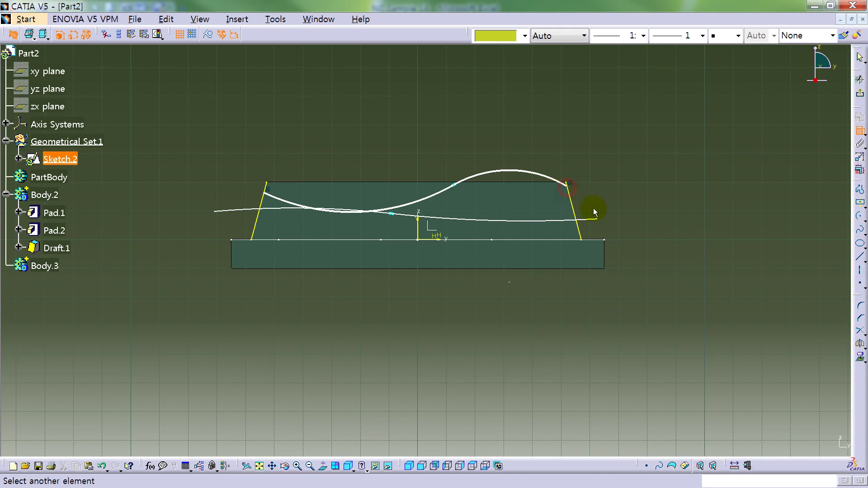
left_click(445, 240)
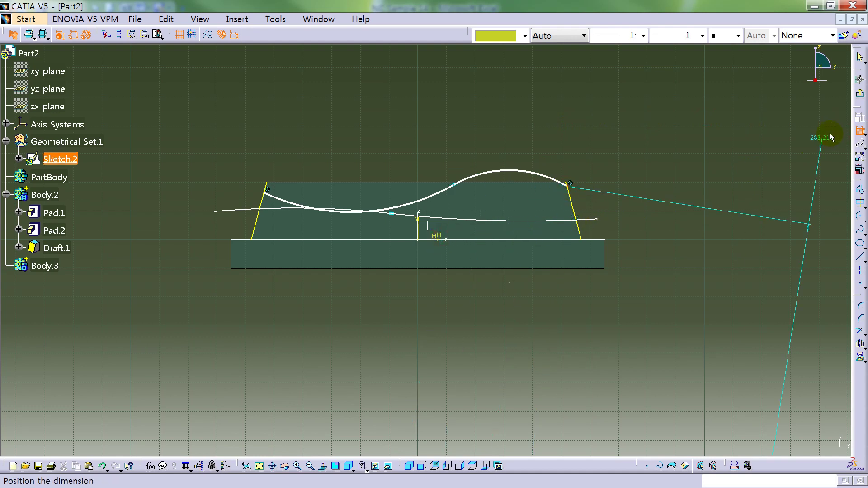
left_click(860, 132)
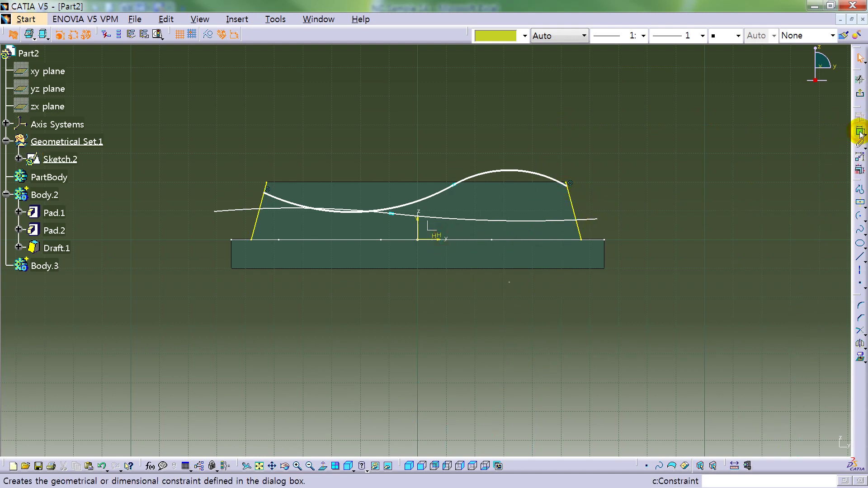
left_click(45, 38)
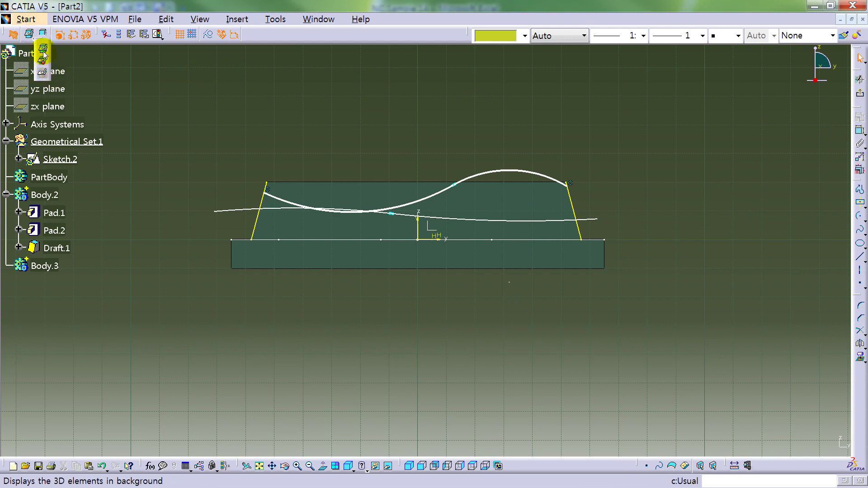
left_click(43, 49)
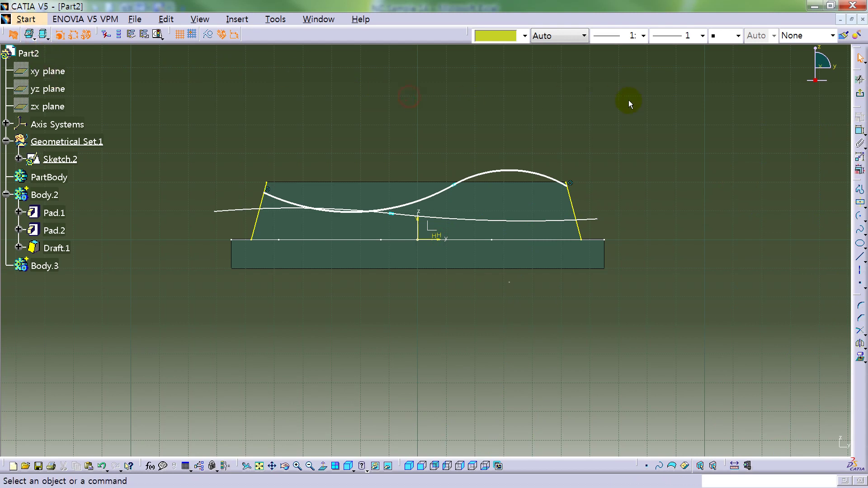
Step: Dimension the height of the output profile's right endpoint above the horizontal axis and set it to 16 mm
left_click(859, 135)
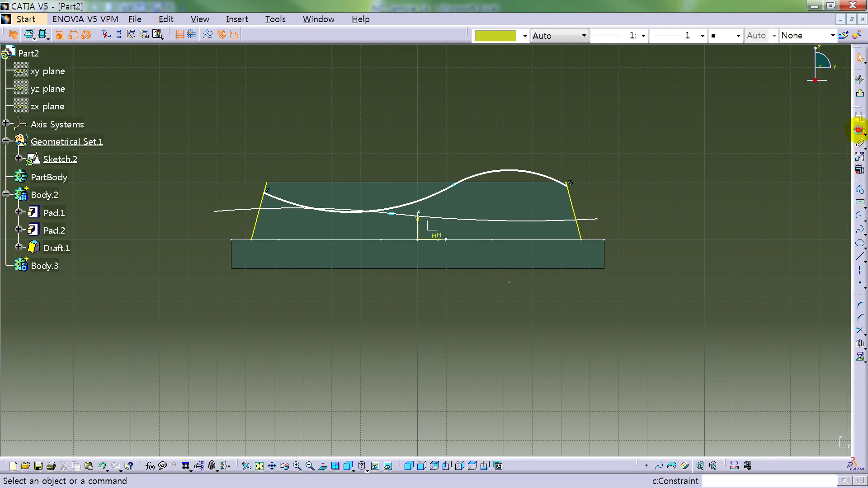
left_click(571, 186)
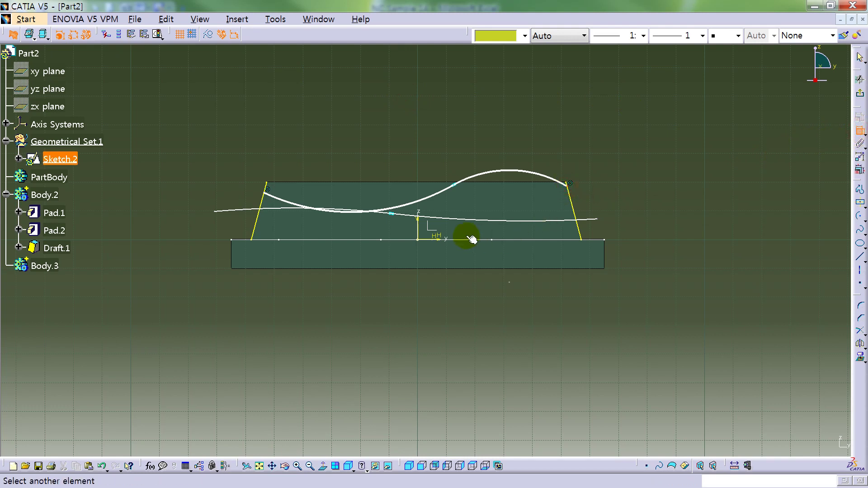
left_click(448, 238)
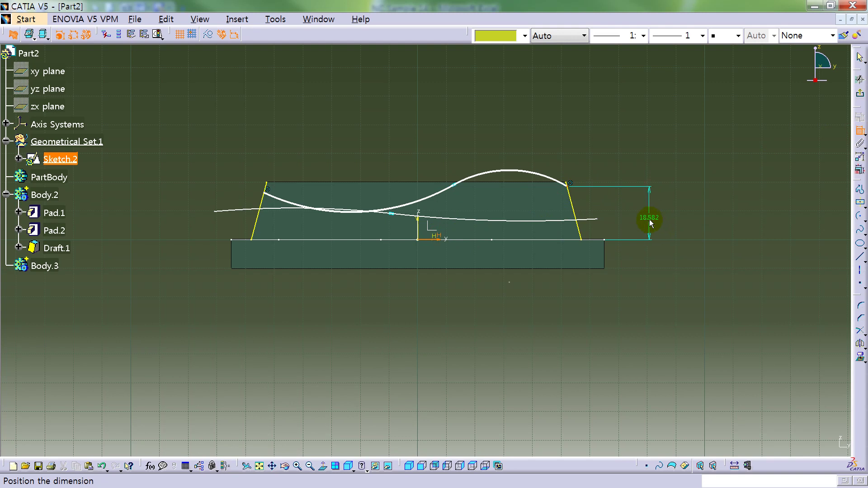
left_click(651, 223)
double_click(650, 218)
type("1")
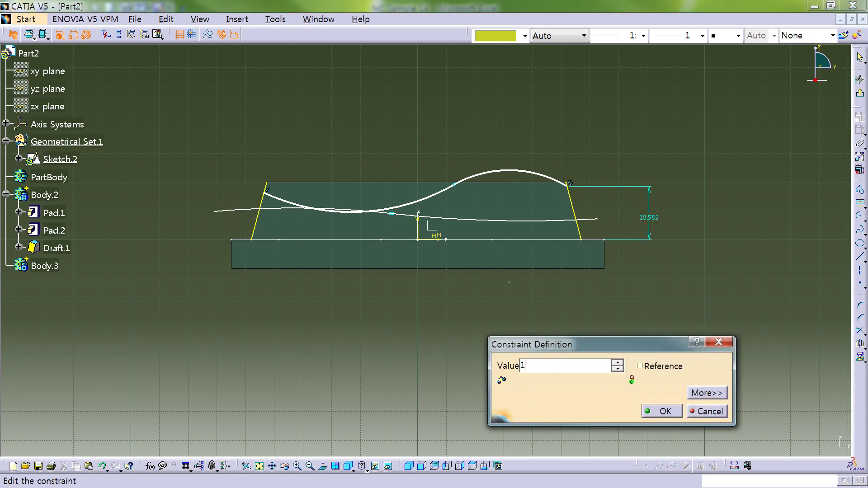
type("6")
key("Return")
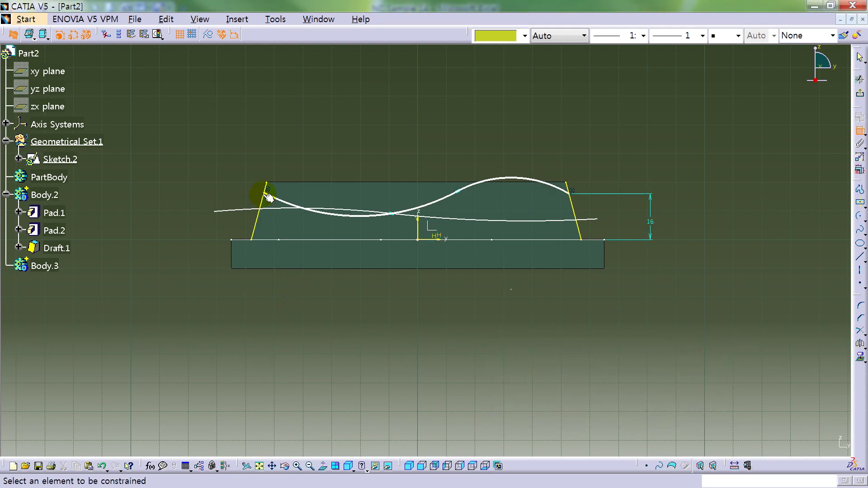
Step: Dimension the height of the output profile's left endpoint above the horizontal axis and set it to 24 mm
left_click(269, 194)
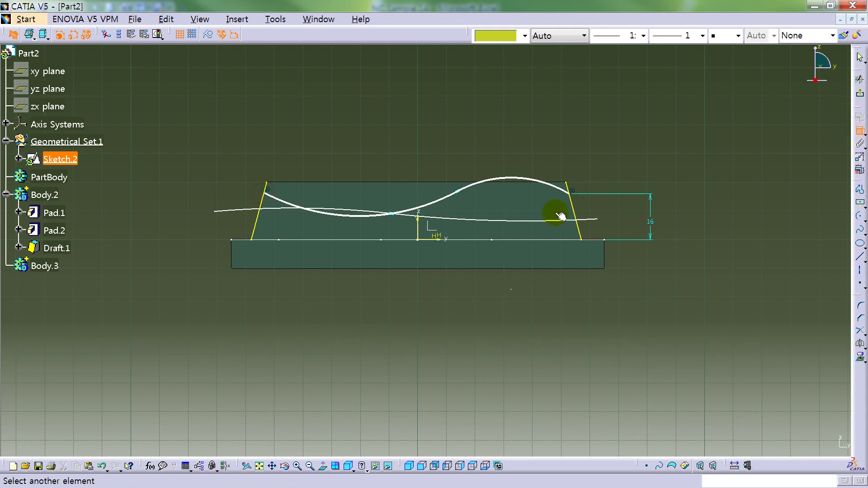
left_click(441, 236)
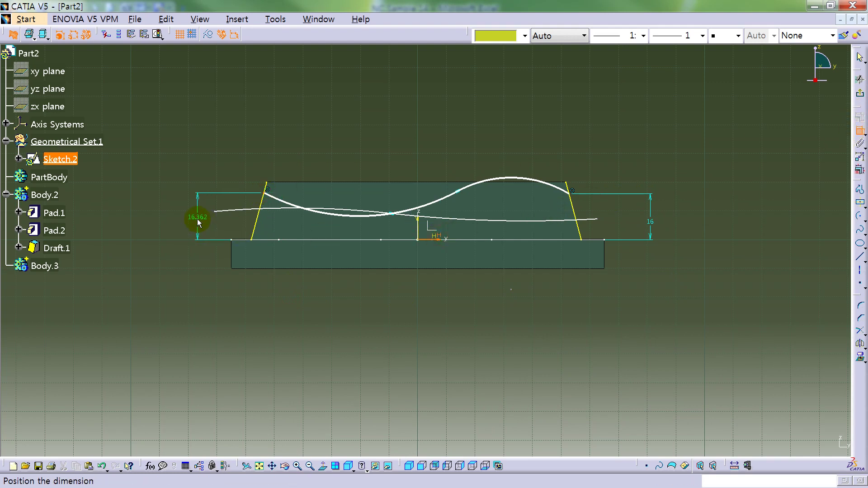
left_click(198, 221)
double_click(199, 218)
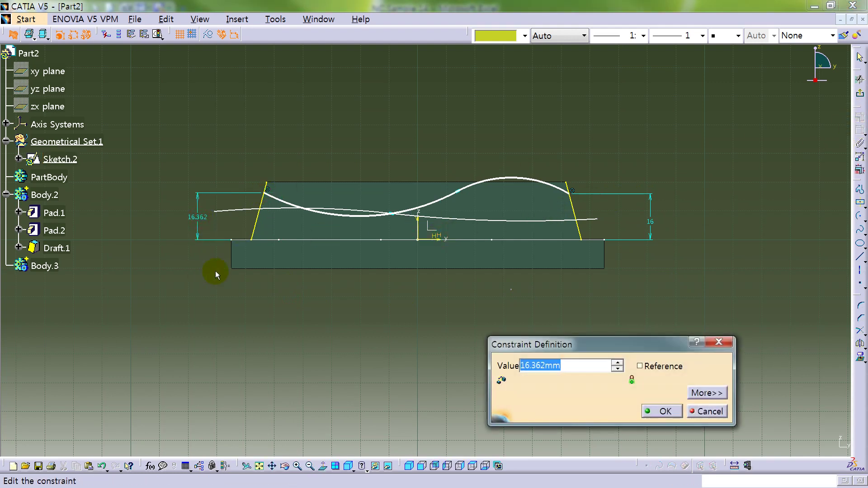
type("24")
key("Return")
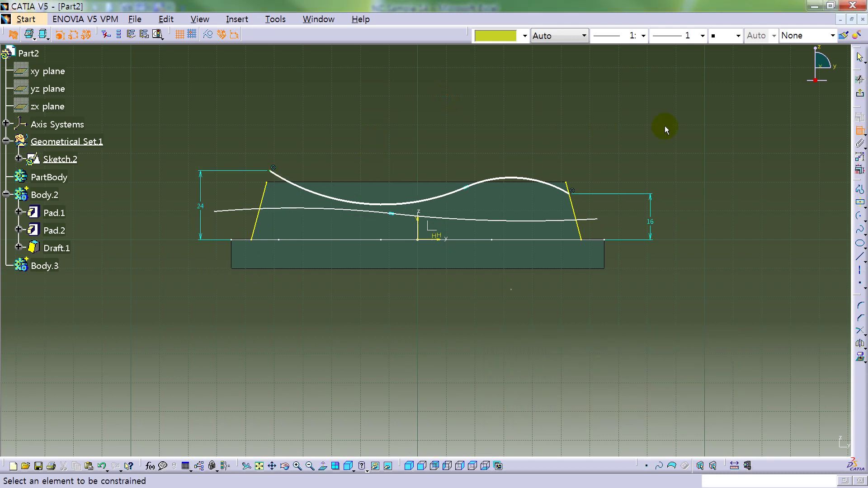
left_click(512, 179)
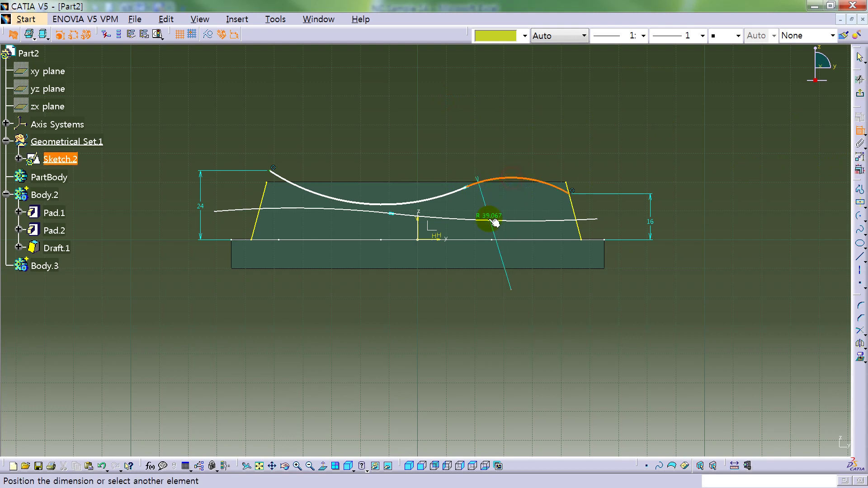
left_click(443, 240)
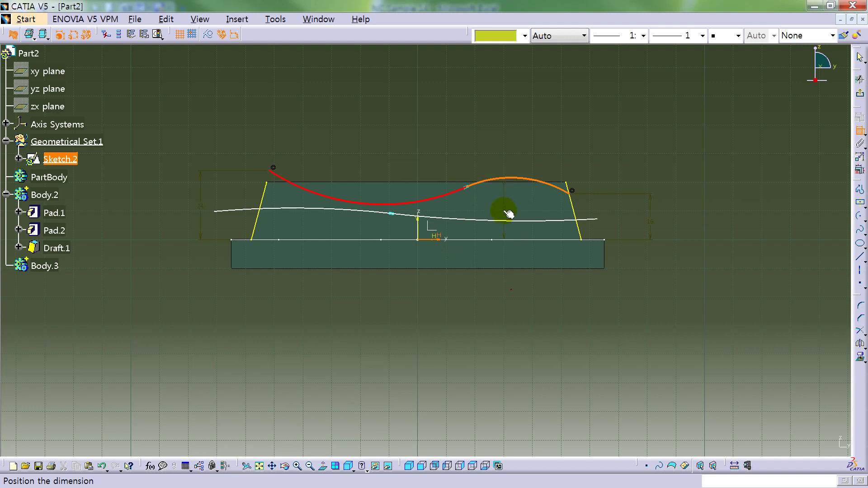
left_click(860, 131)
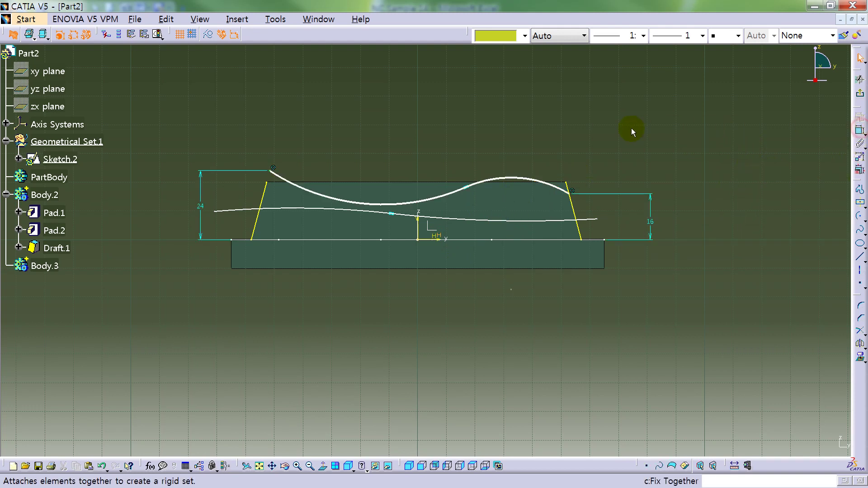
left_click(274, 170)
left_click(312, 159)
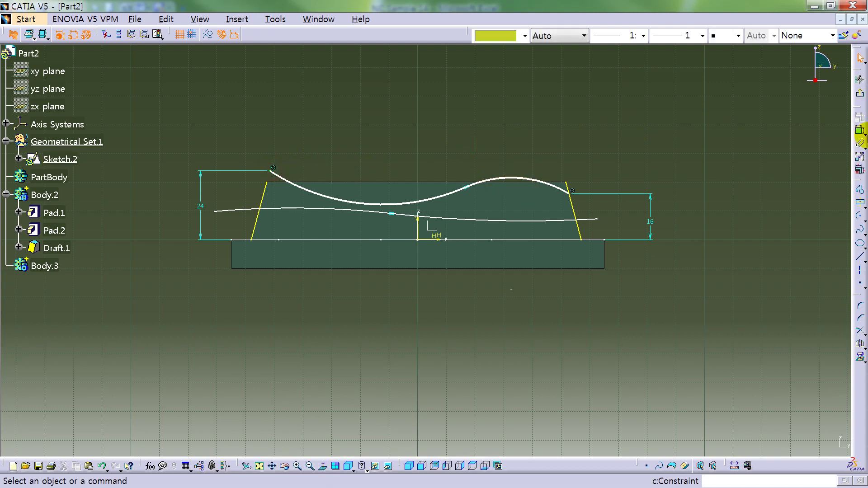
Step: Add a radius dimension to the upward-bulging arc on the right of the output profile
left_click(859, 132)
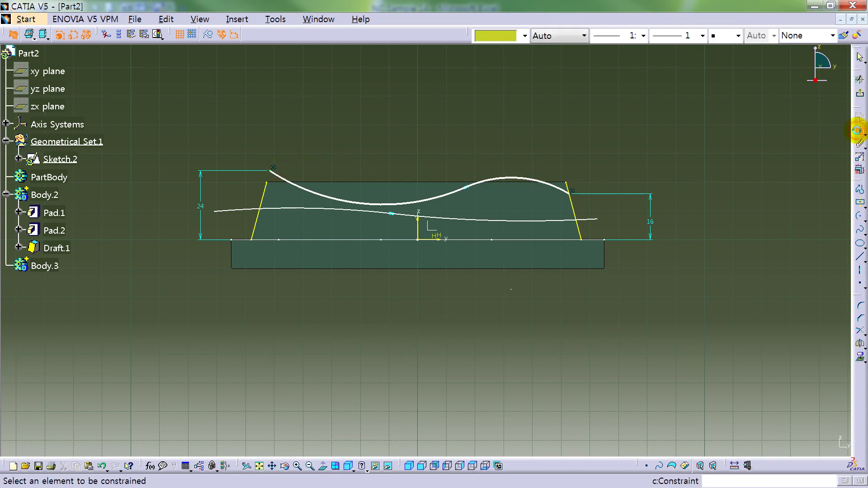
left_click(522, 180)
left_click(528, 154)
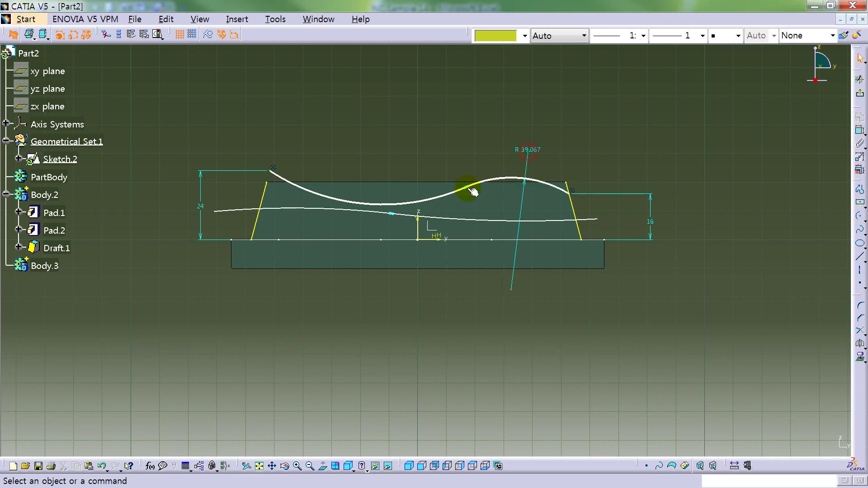
Step: Add a radius dimension to the downward-bulging arc on the left of the output profile, placing it above the arc
left_click(457, 196)
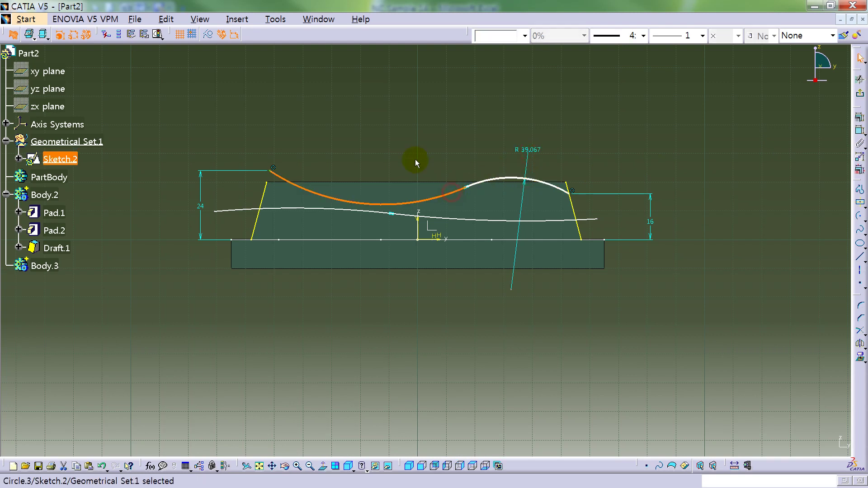
left_click(857, 130)
left_click(382, 181)
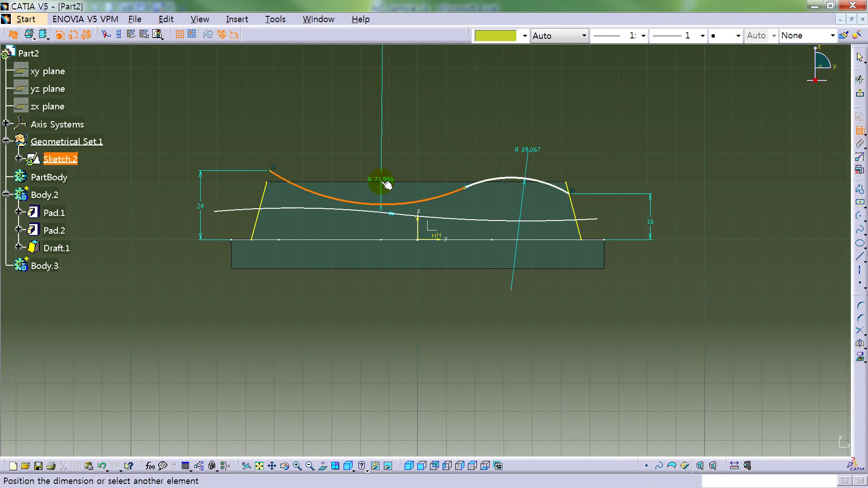
left_click(860, 131)
left_click(861, 131)
left_click(432, 199)
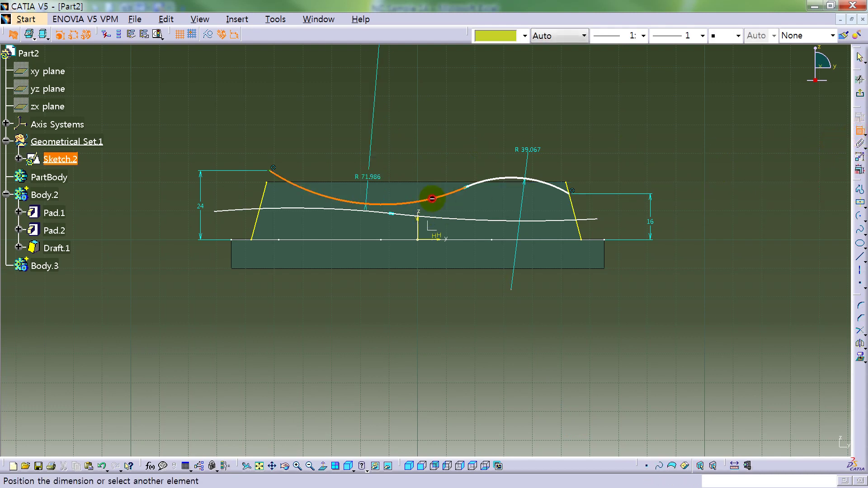
left_click(398, 143)
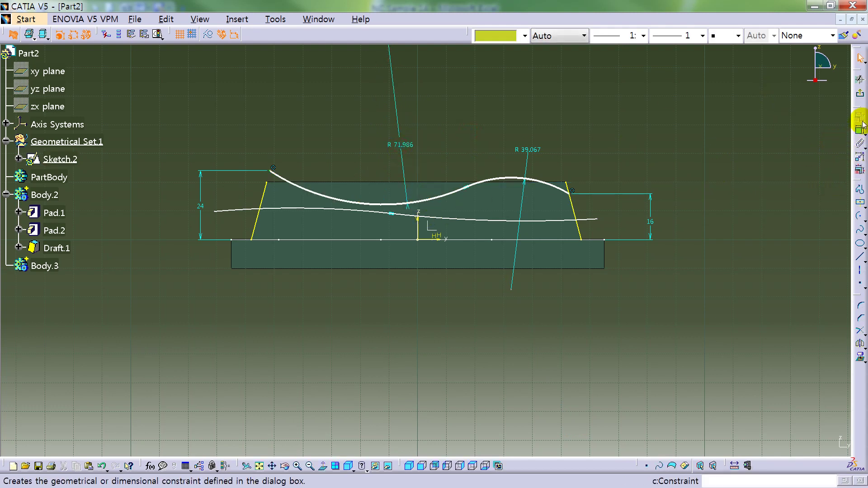
Step: Dimension the height of the output profile's right arc above the horizontal axis, set it to 18 mm, and place the dimension beneath the arc
left_click(861, 129)
left_click(507, 181)
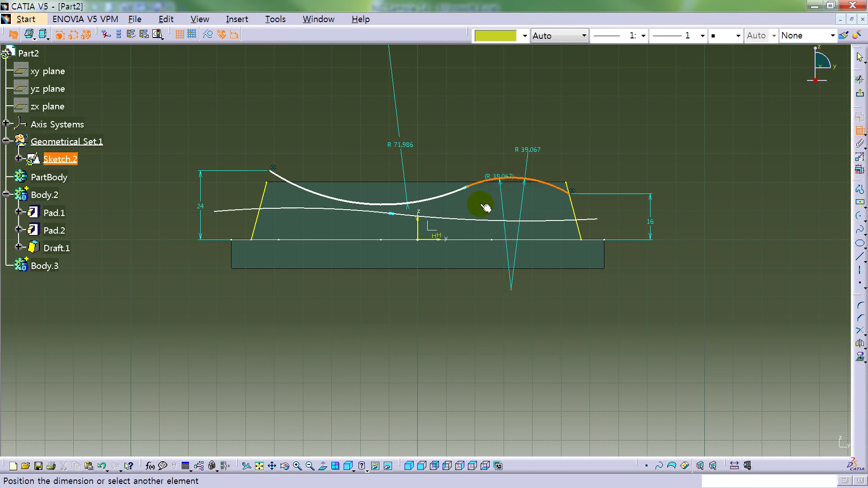
left_click(446, 240)
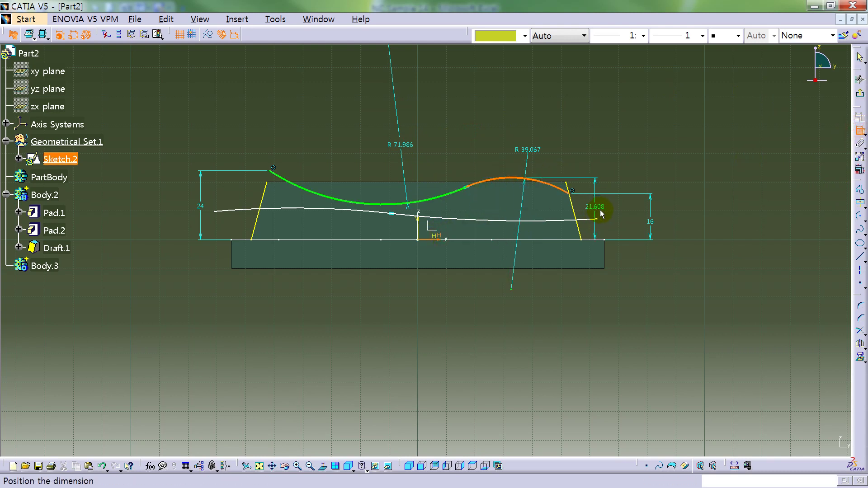
left_click(687, 212)
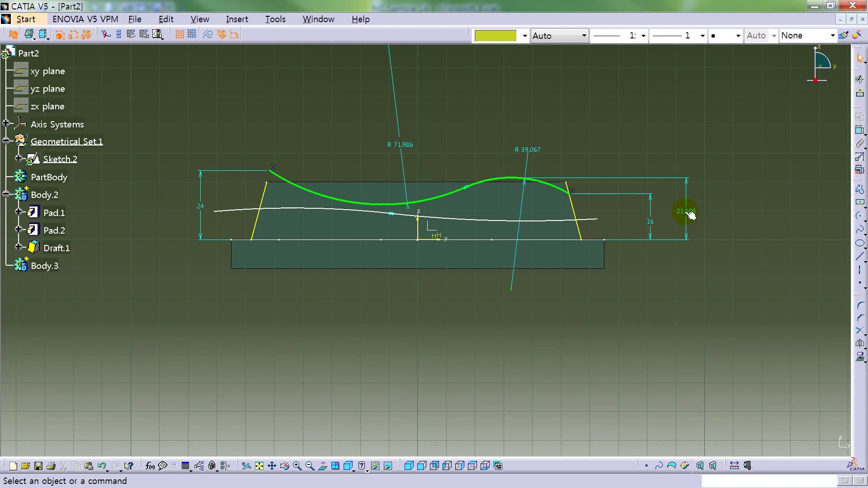
double_click(688, 213)
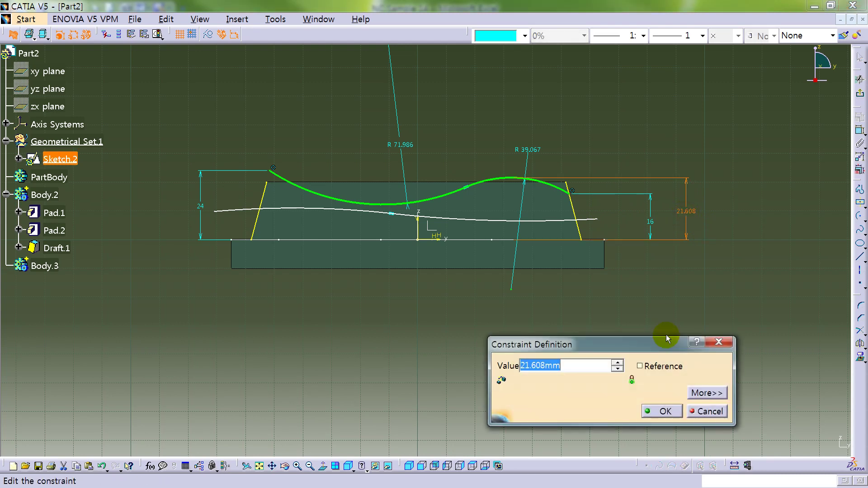
type("18")
key("Return")
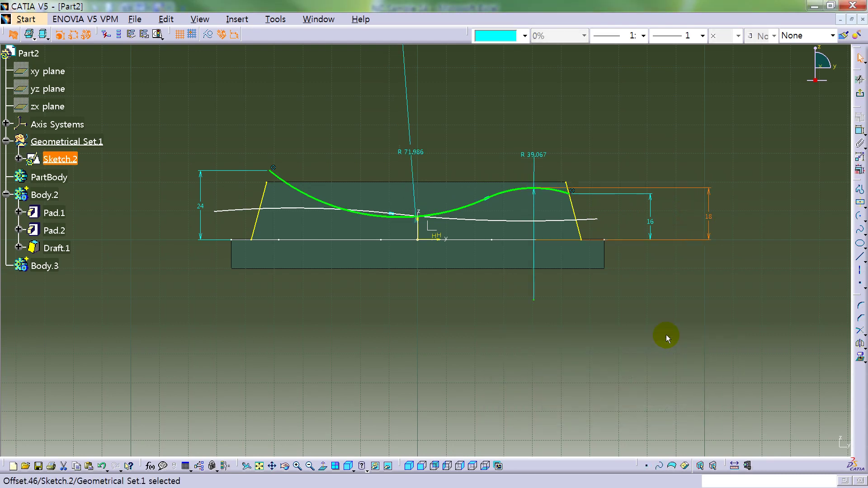
left_click(696, 326)
left_click_drag(707, 229, 524, 234)
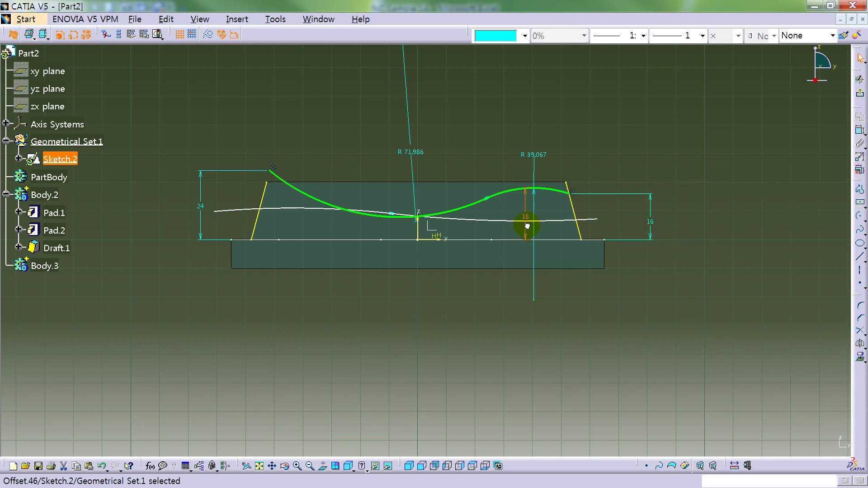
left_click(592, 133)
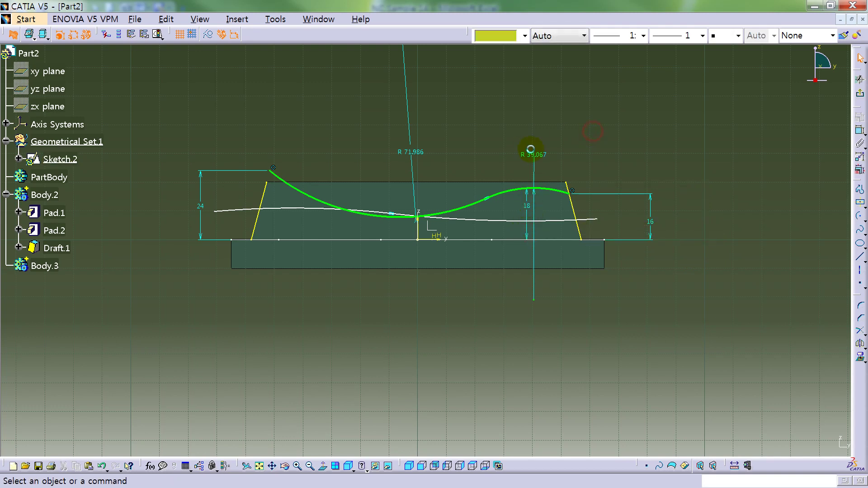
Step: Set the radius of the output profile's right arc to 150 mm
double_click(544, 160)
type("150")
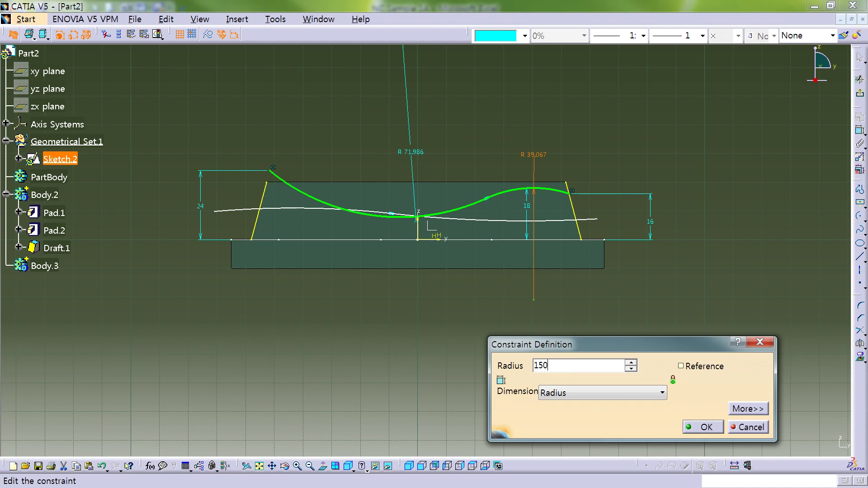
key("Return")
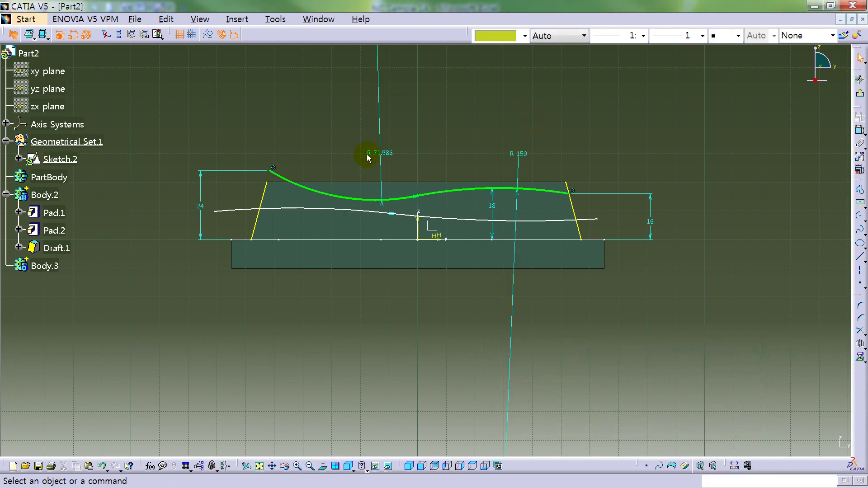
Step: Set the radius of the output profile's left arc to 350 mm and move its dimension over the left part of the curve
double_click(376, 153)
type("350")
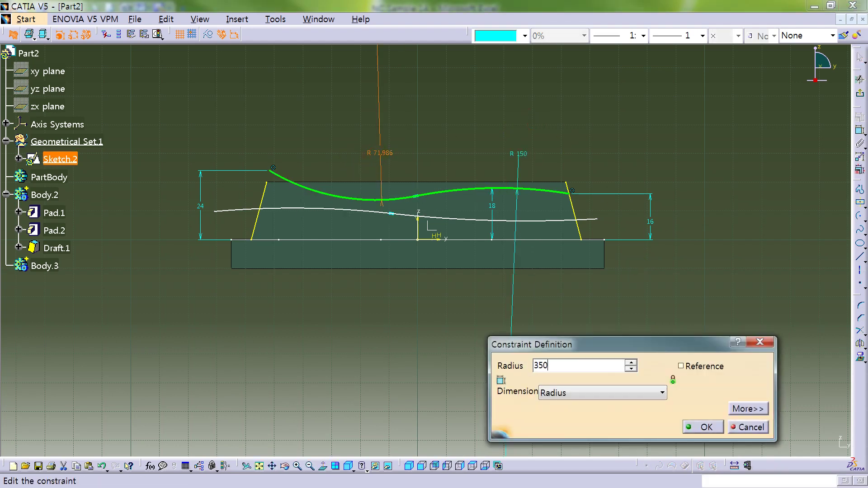
key("Return")
left_click(504, 155)
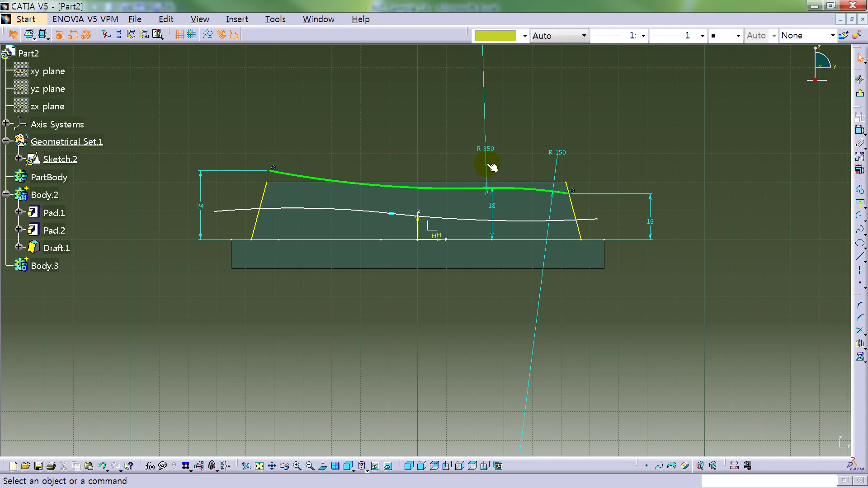
left_click_drag(487, 159, 349, 165)
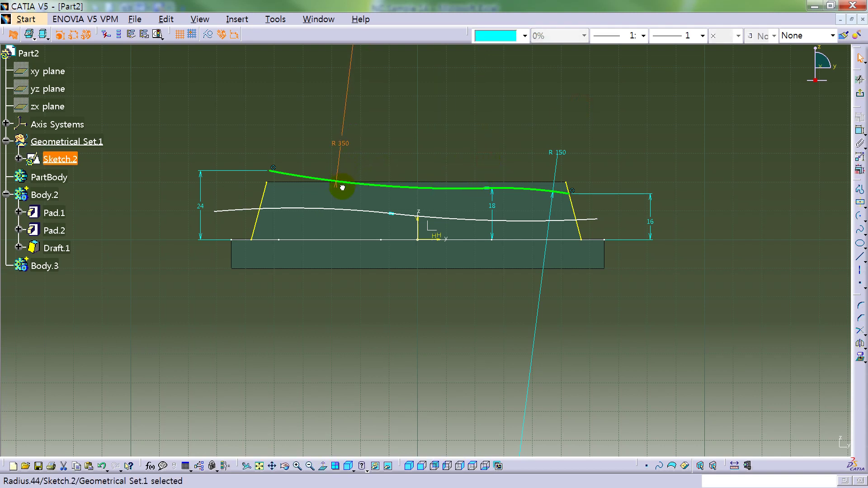
left_click(399, 136)
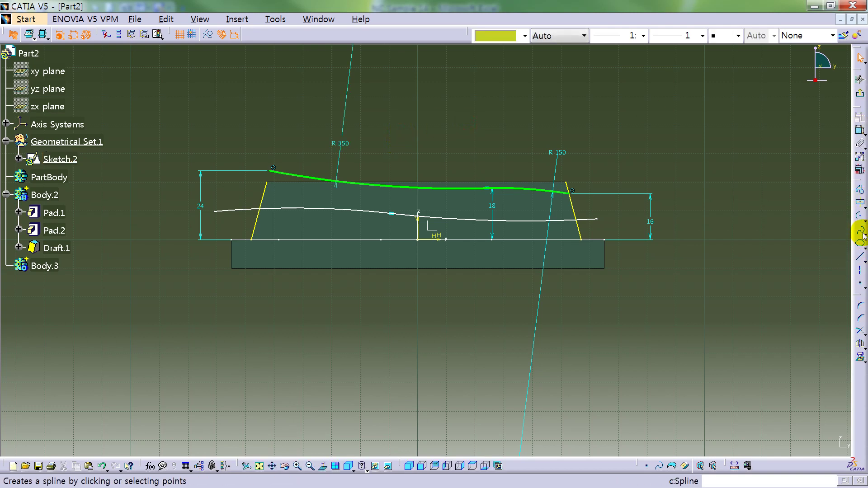
Step: Create intersection points where the lower curve crosses the boss's right and left sloped edges
left_click(863, 284)
left_click(847, 287)
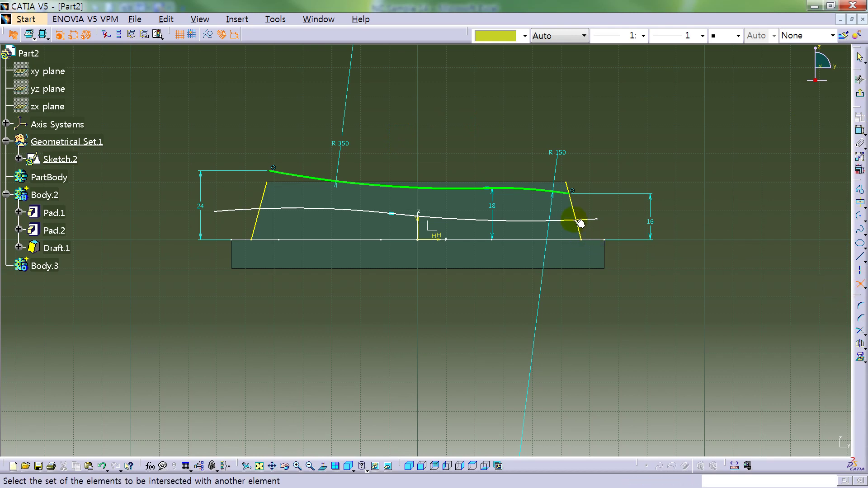
left_click(579, 221)
left_click(575, 211)
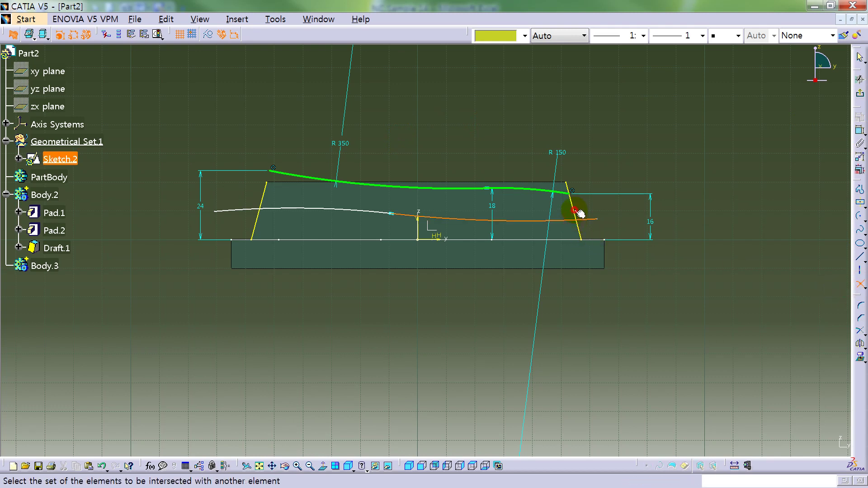
left_click(266, 210)
left_click(266, 204)
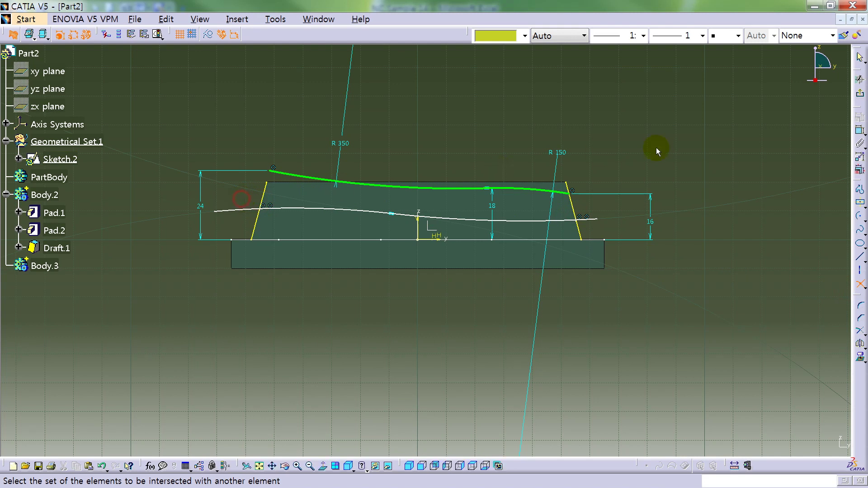
Step: Dimension the left intersection point's height above the horizontal axis and set it to 13 mm
left_click(859, 130)
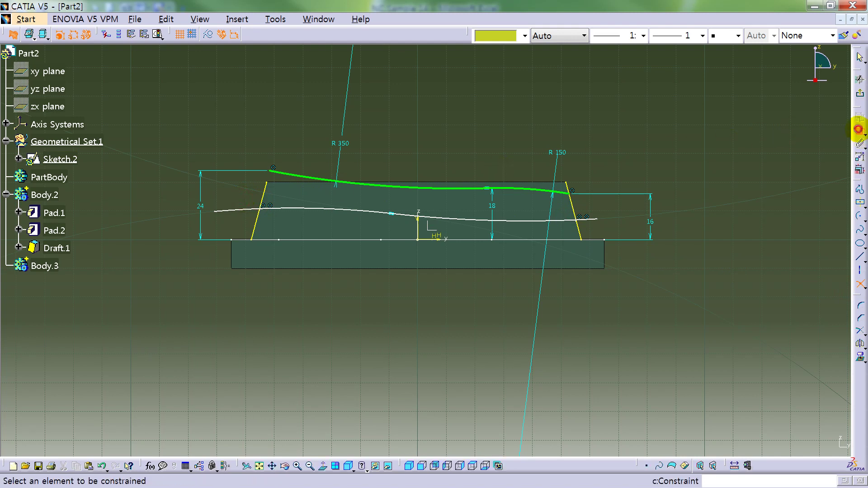
left_click(265, 211)
left_click(444, 238)
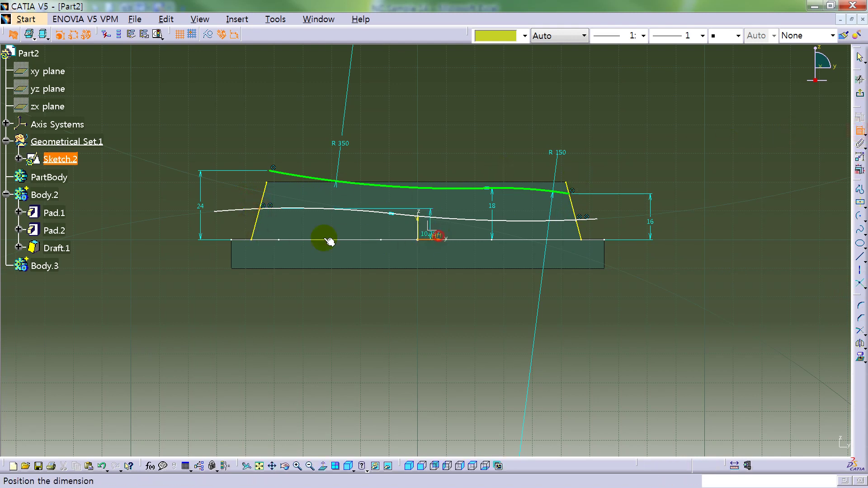
left_click(225, 230)
double_click(225, 230)
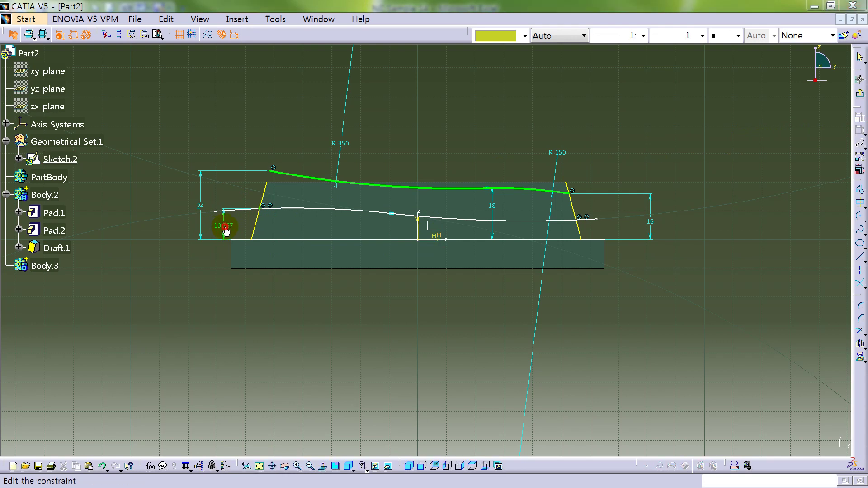
type("13mm")
key("Return")
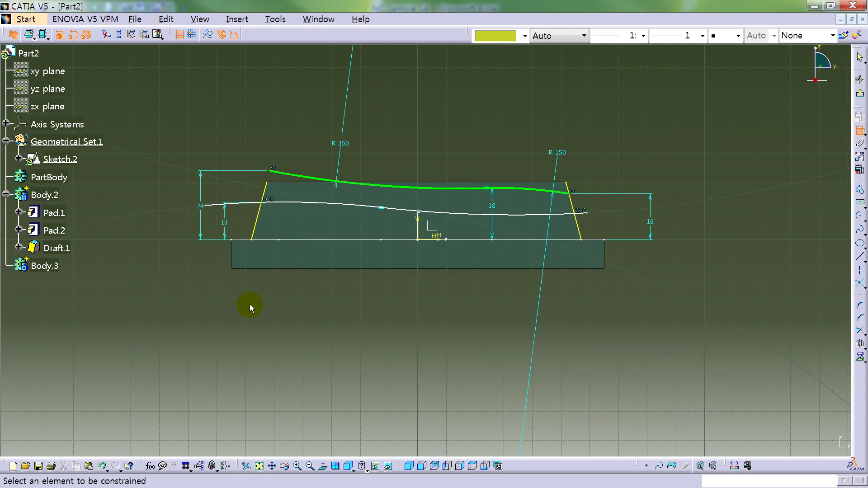
Step: Dimension the right intersection point's height above the horizontal axis and set it to 12 mm
left_click(581, 218)
left_click(860, 131)
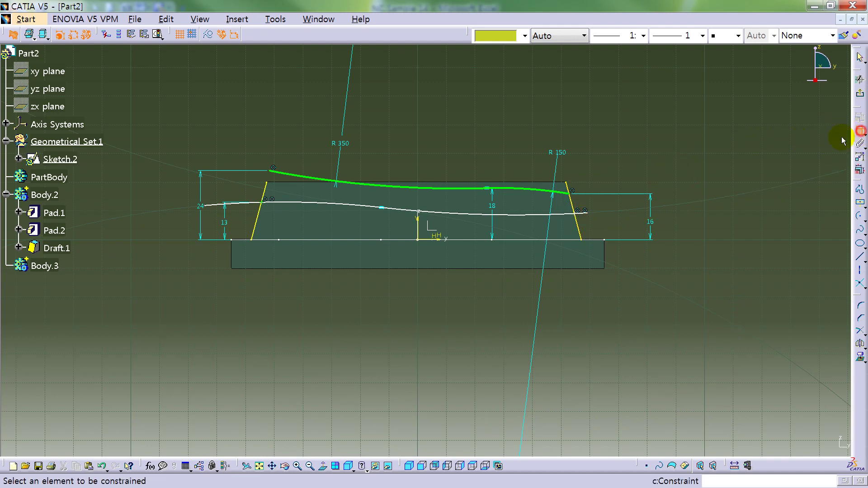
left_click(575, 213)
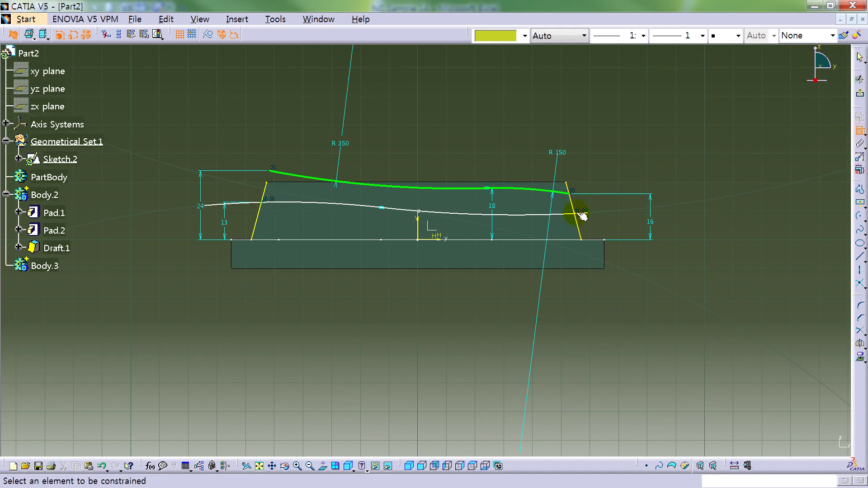
left_click(439, 237)
left_click(609, 232)
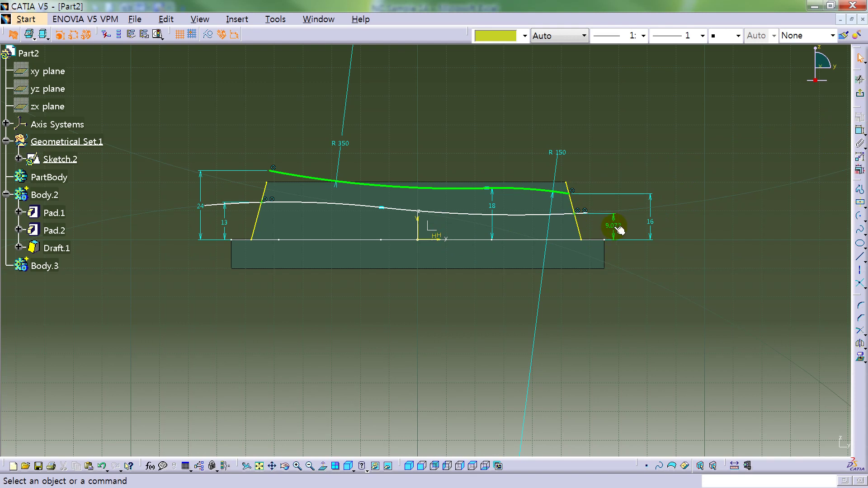
double_click(613, 226)
type("12")
key("Return")
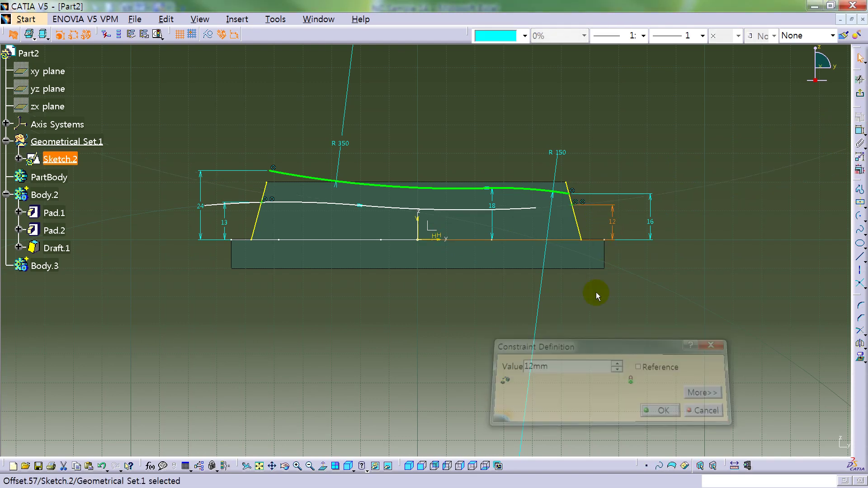
left_click(790, 240)
Step: Stretch the lower curve's right endpoint outward toward the boss's right sloped edge
left_click(782, 167)
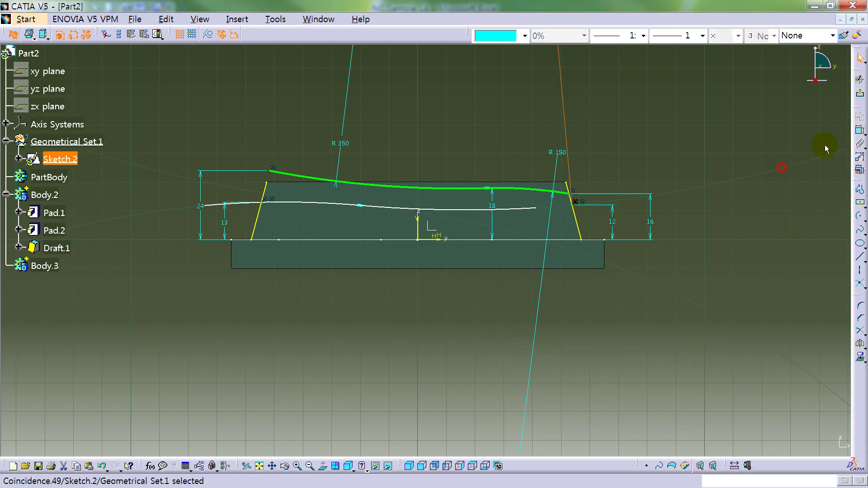
left_click(678, 167)
mouse_move(539, 211)
left_mouse_down()
mouse_move(576, 200)
mouse_move(561, 208)
left_mouse_up()
left_click(704, 171)
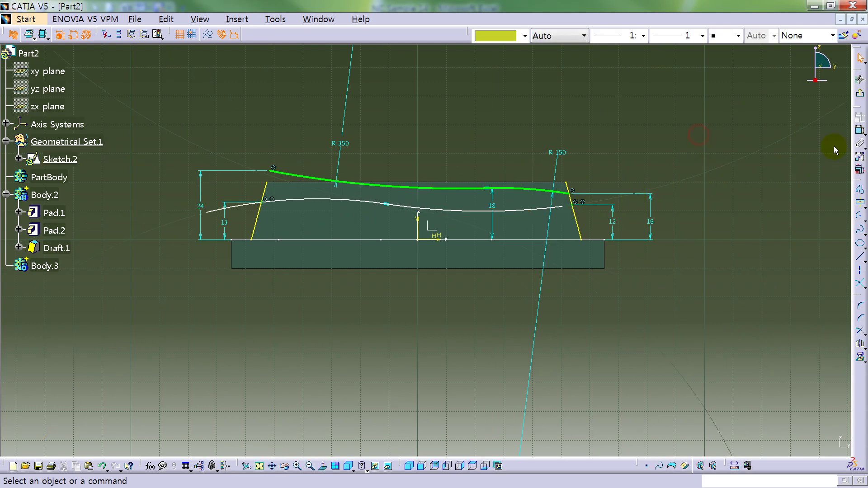
left_click(861, 130)
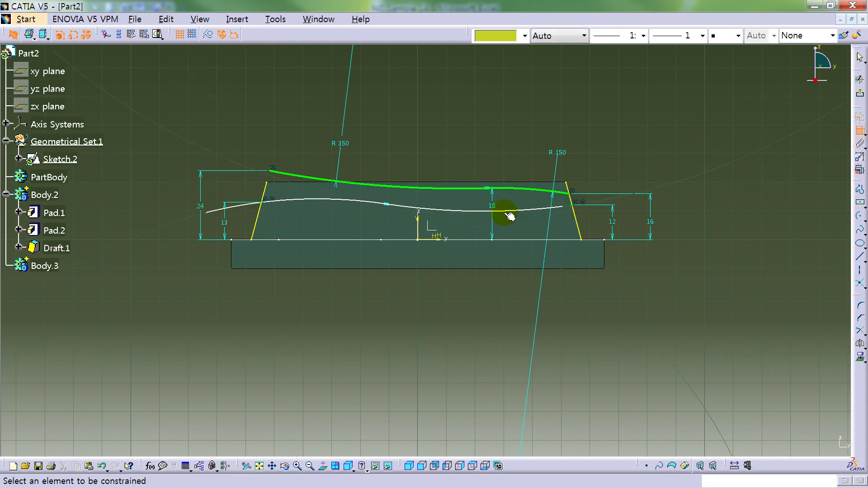
left_click(506, 212)
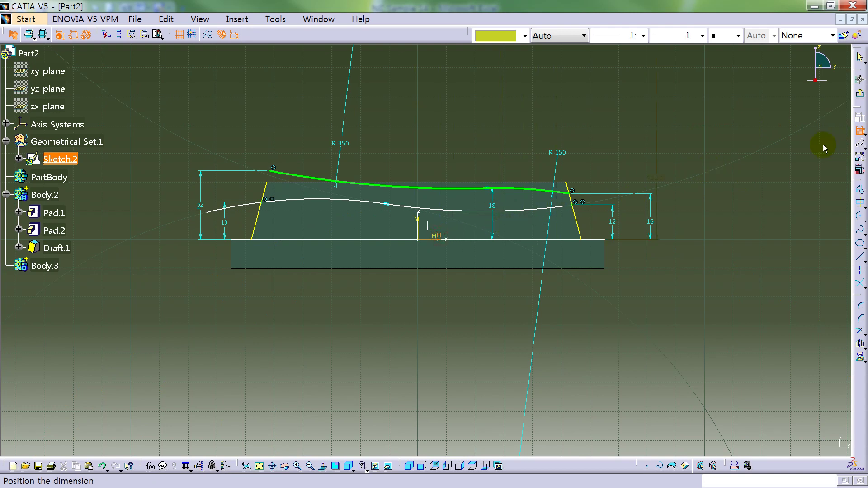
left_click(855, 130)
Step: Dimension the height of the lower curve's right arc above the horizontal axis and set it to 8 mm
left_click(854, 131)
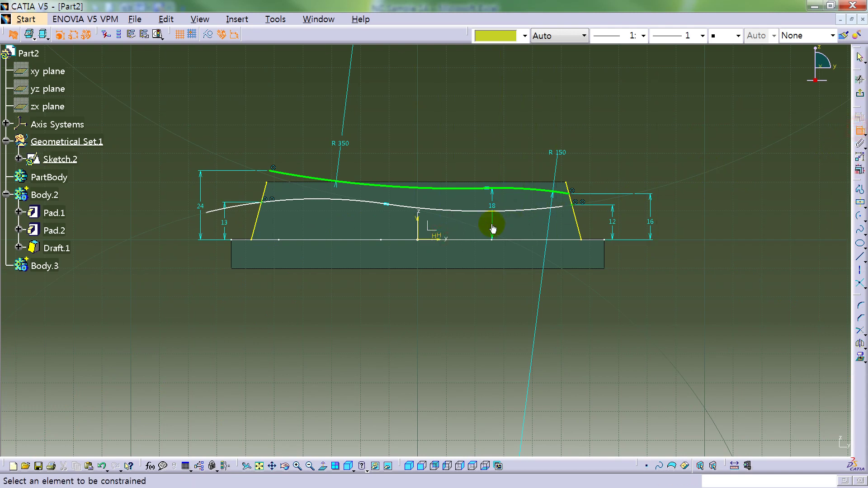
left_click(470, 212)
left_click(439, 239)
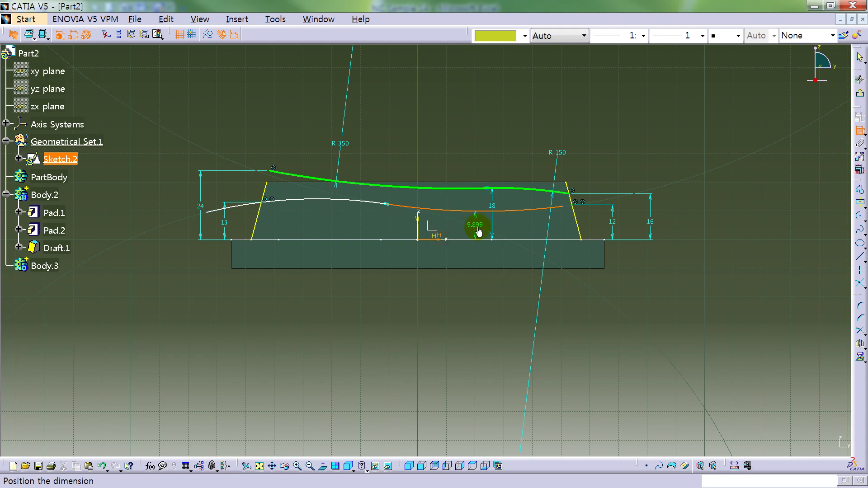
left_click(476, 227)
double_click(476, 225)
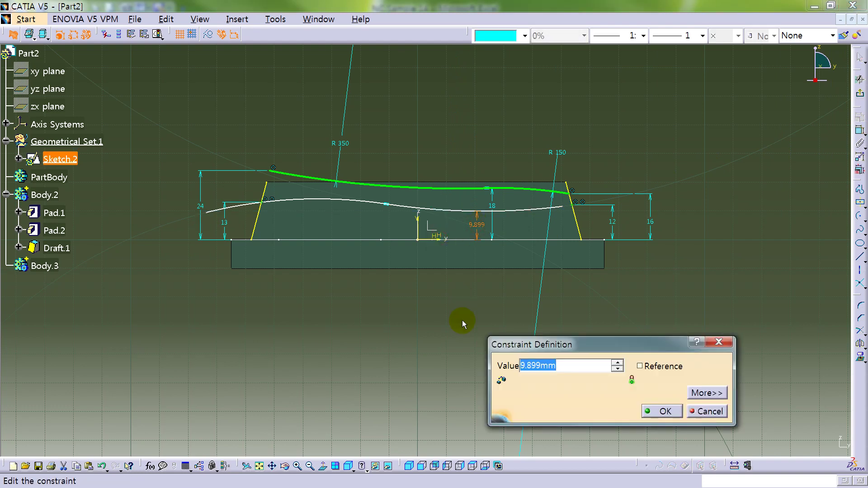
type("8")
key("Return")
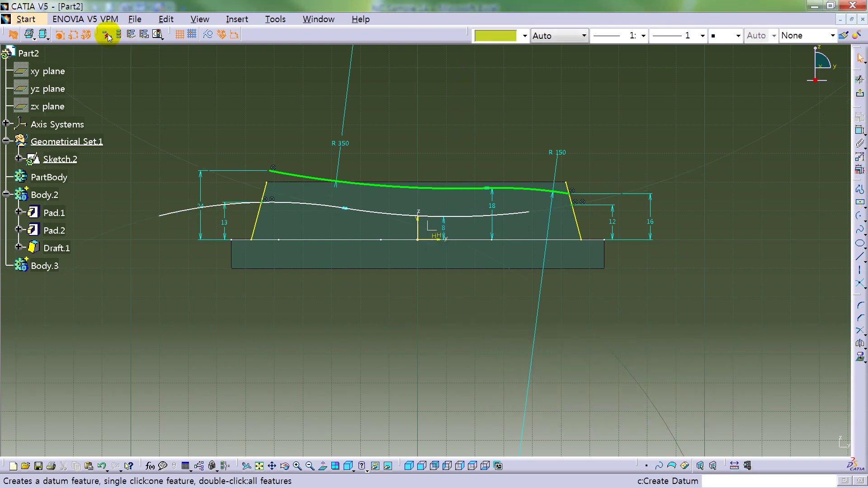
Step: Dim the 3D background to low light and constrain the lower curve's right arc to a radius of 100 mm
left_click(44, 35)
left_click(38, 66)
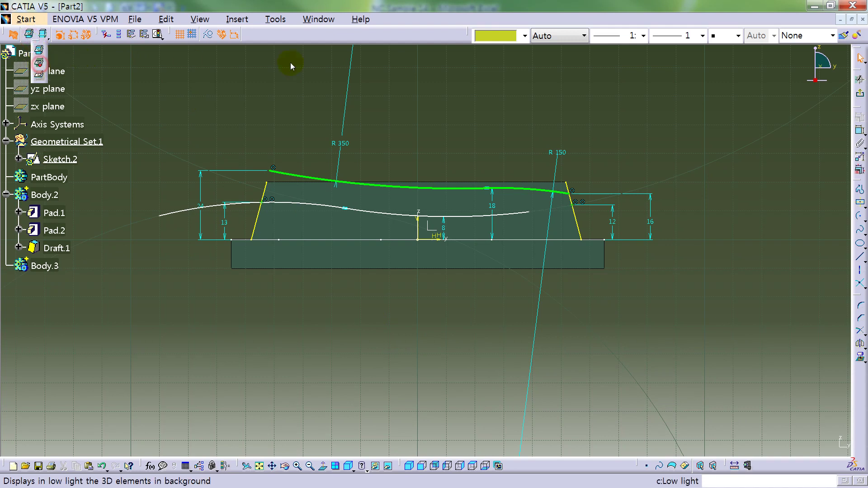
left_click(860, 131)
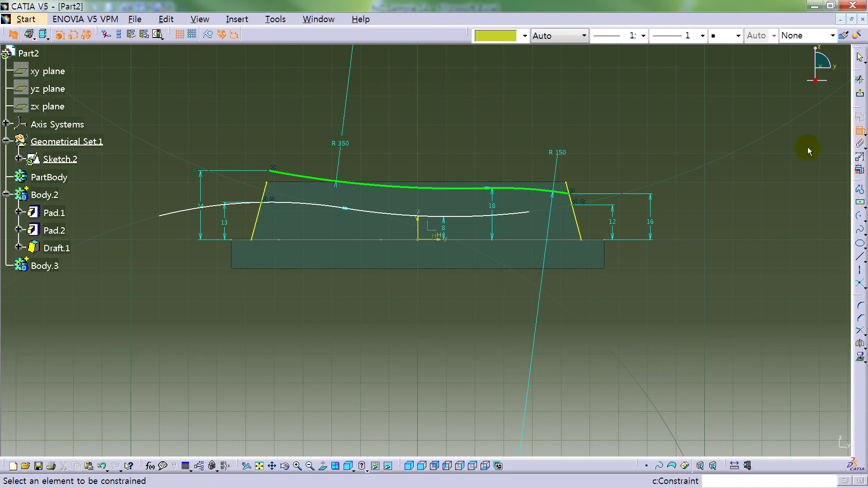
left_click(480, 216)
left_click(484, 160)
double_click(482, 160)
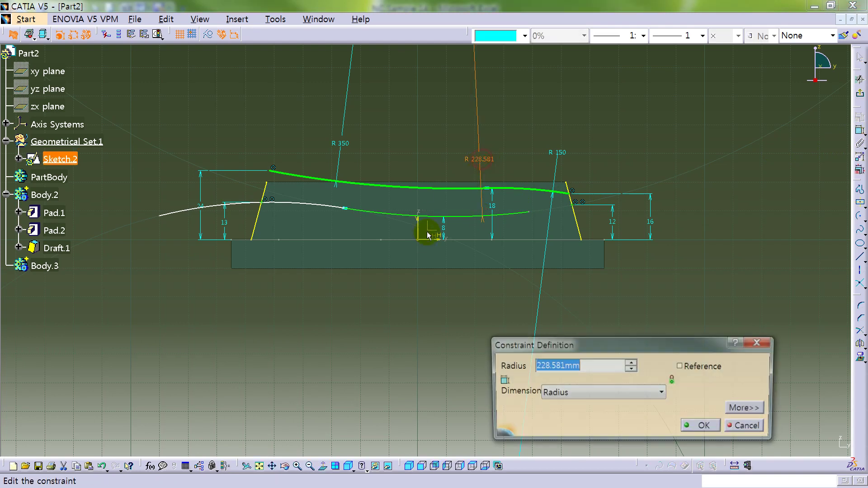
type("100")
key("Return")
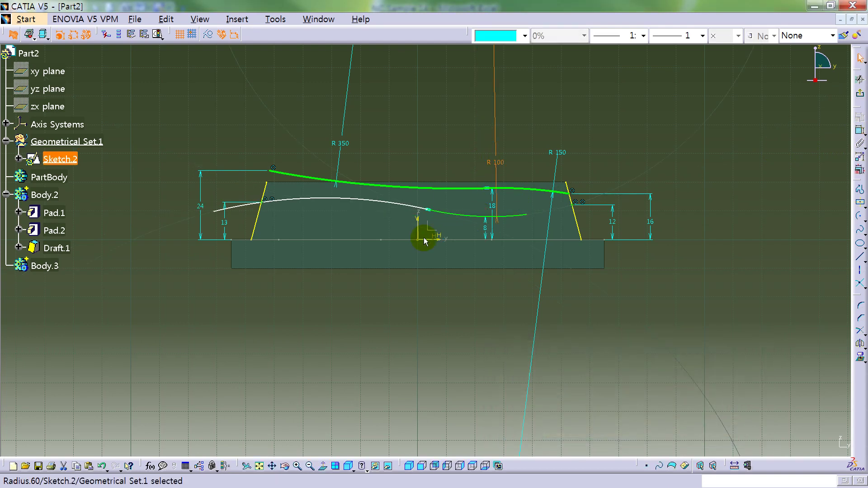
Step: Constrain the lower curve's left arc to a radius of 130 mm
left_click(388, 201)
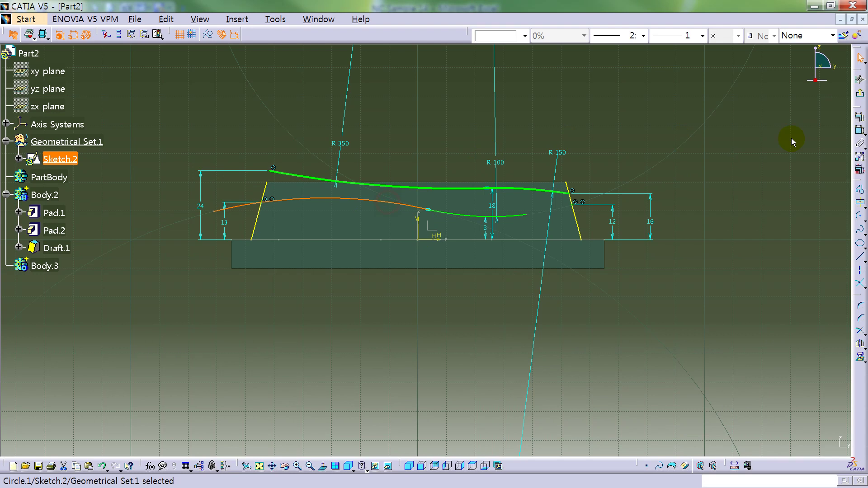
left_click(859, 134)
left_click(385, 166)
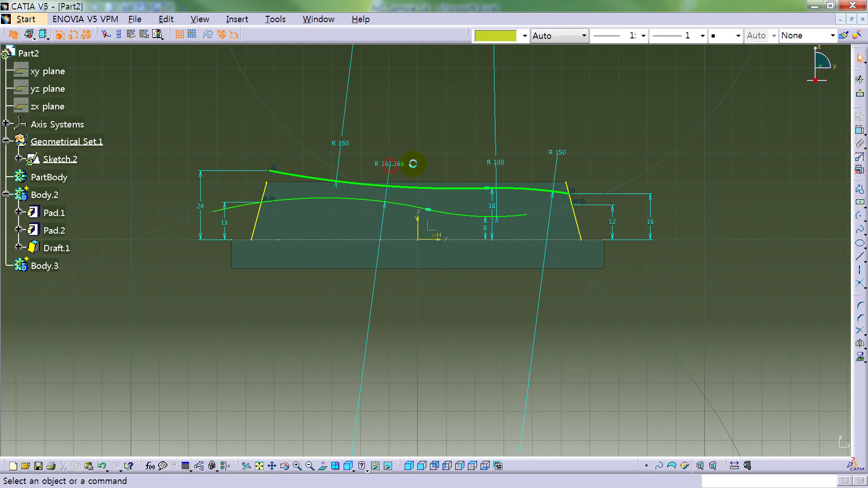
left_click(396, 166)
double_click(396, 166)
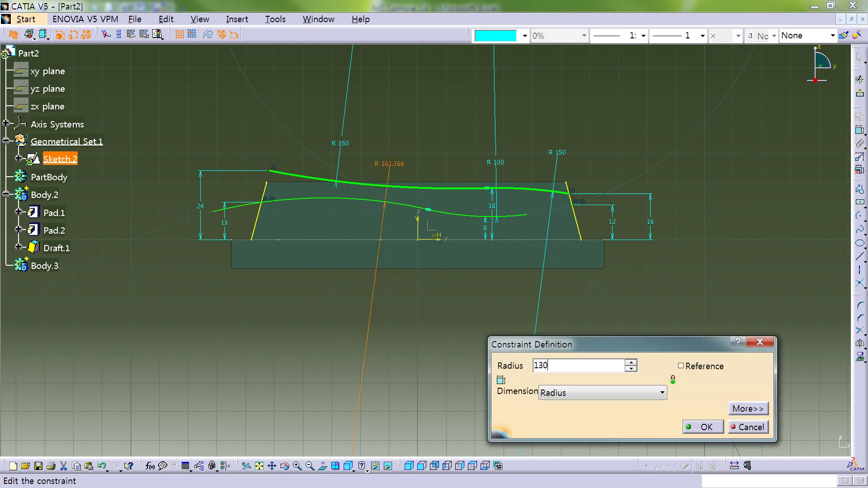
key("Return")
left_click(451, 330)
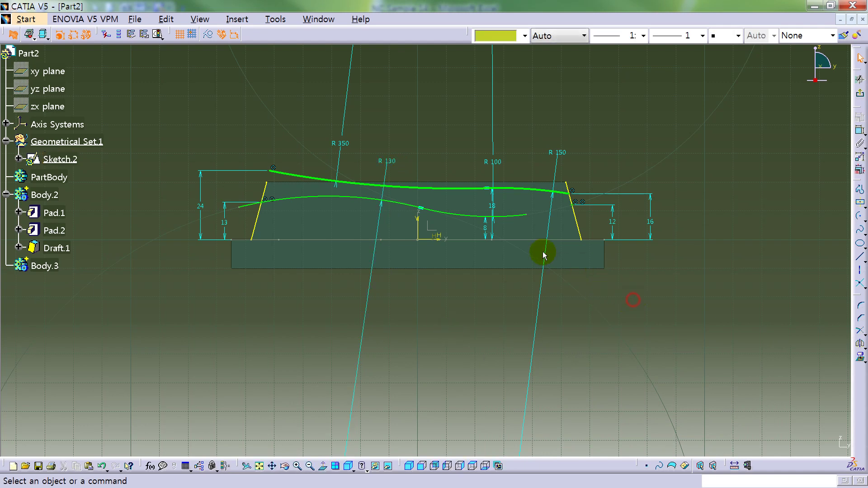
Step: Extend the lower curve's right end past the block's slanted side and hide the geometrical constraint symbols
left_click_drag(532, 218, 589, 208)
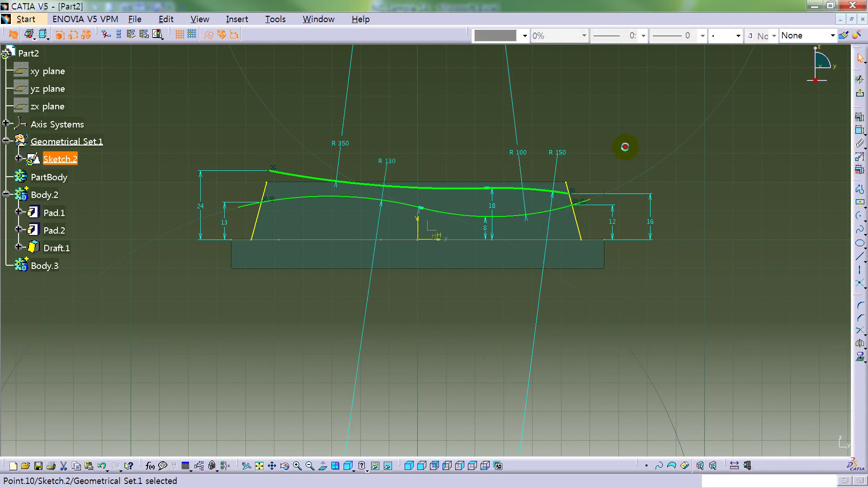
left_click(625, 147)
left_click(86, 35)
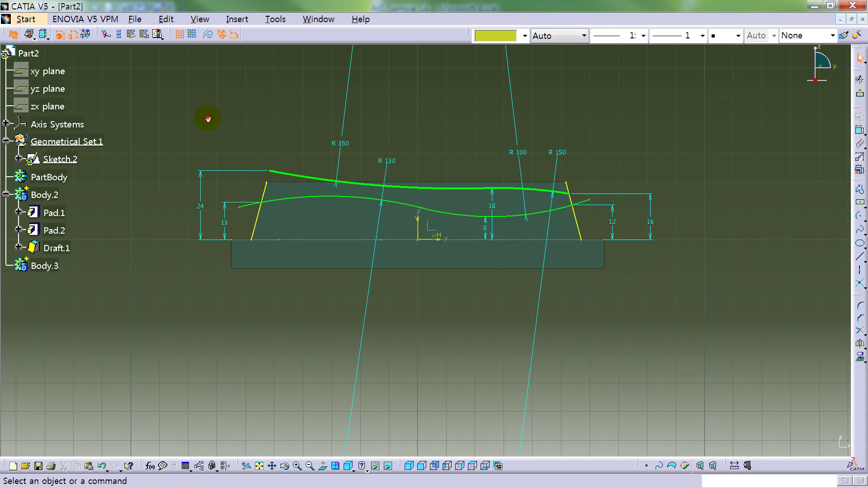
Step: Run Sketch Analysis and convert the isolated points Point.17 to Point.20 to construction elements
left_click(161, 38)
left_click(170, 61)
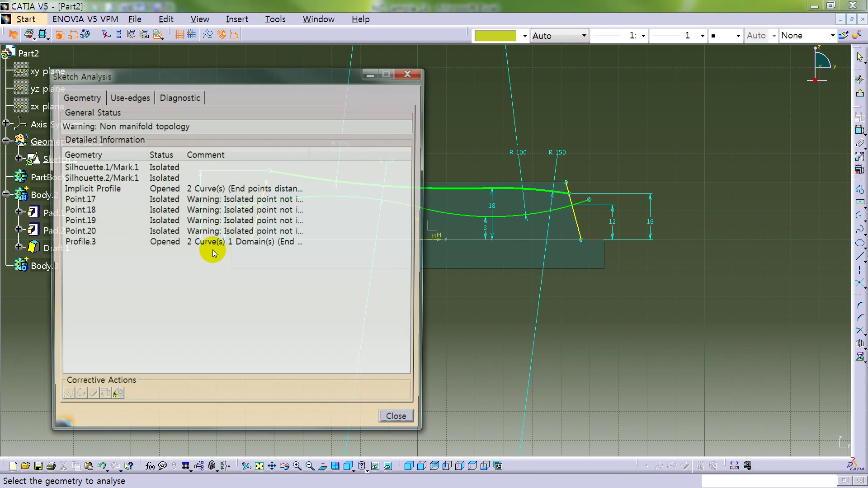
left_click(168, 201)
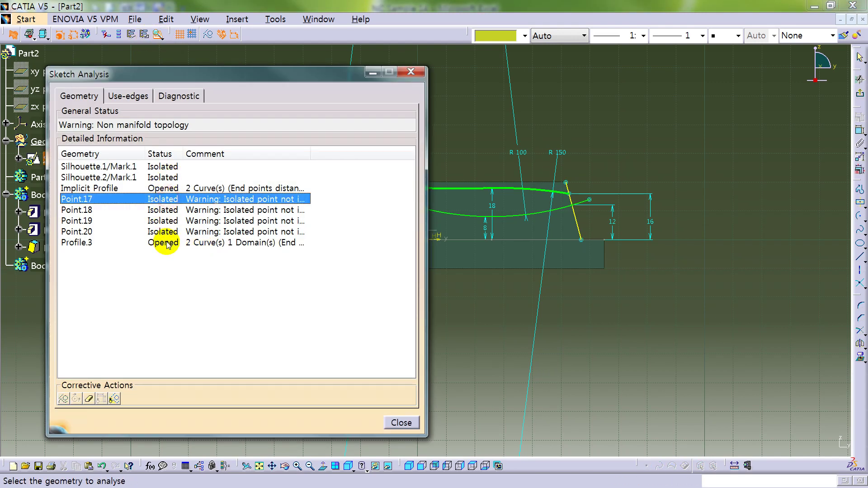
left_click(171, 231, "shift")
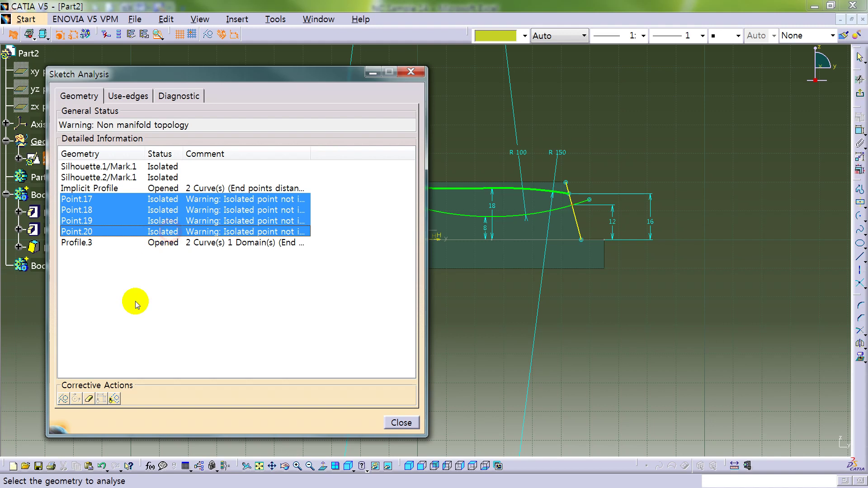
left_click(63, 399)
Step: Convert the two isolated silhouette marks to construction elements and close the sketch analysis
left_click(168, 170)
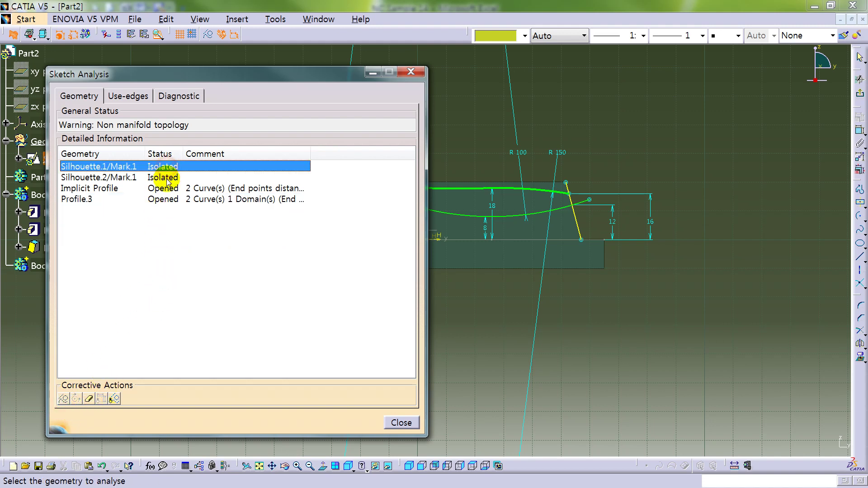
left_click(164, 177, "shift")
left_click(63, 398)
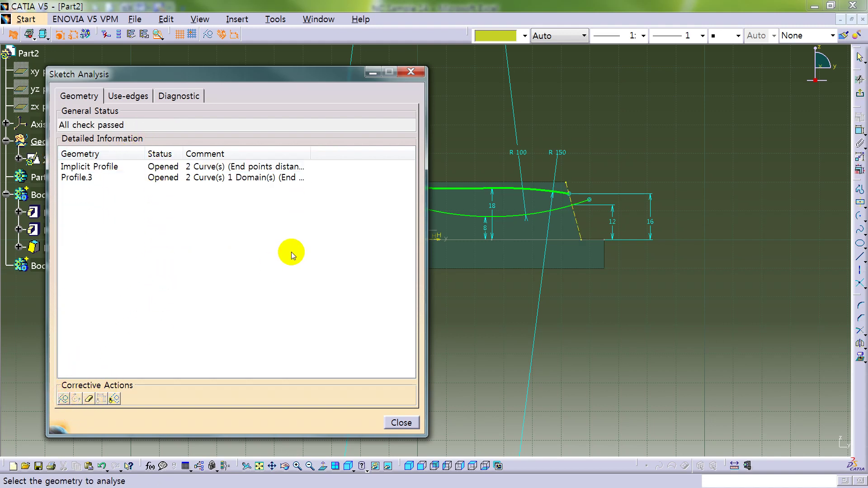
left_click(402, 423)
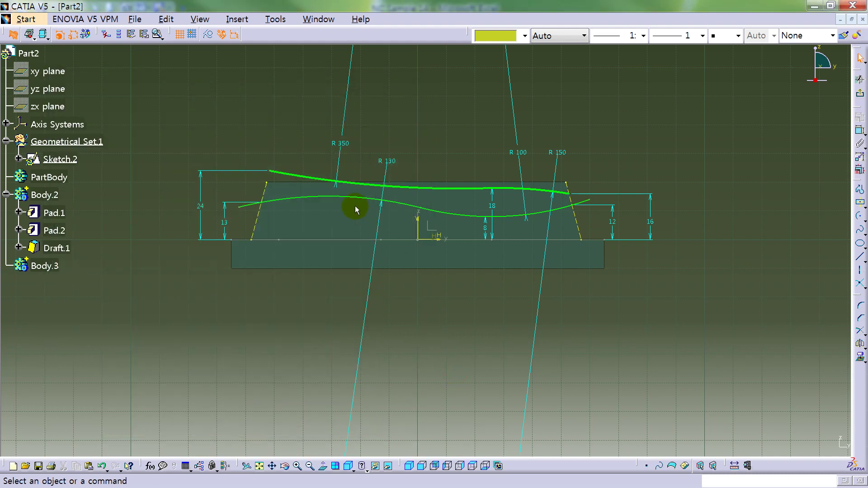
Step: Exit the curve sketch and hide the base profile sketch in the 3D view
left_click(356, 206)
left_click(420, 326)
left_click(860, 93)
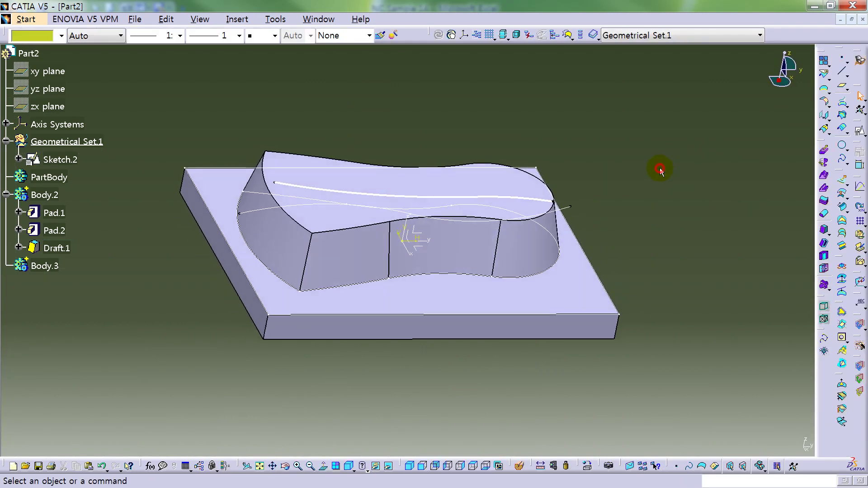
middle_click_drag(632, 285, 519, 291)
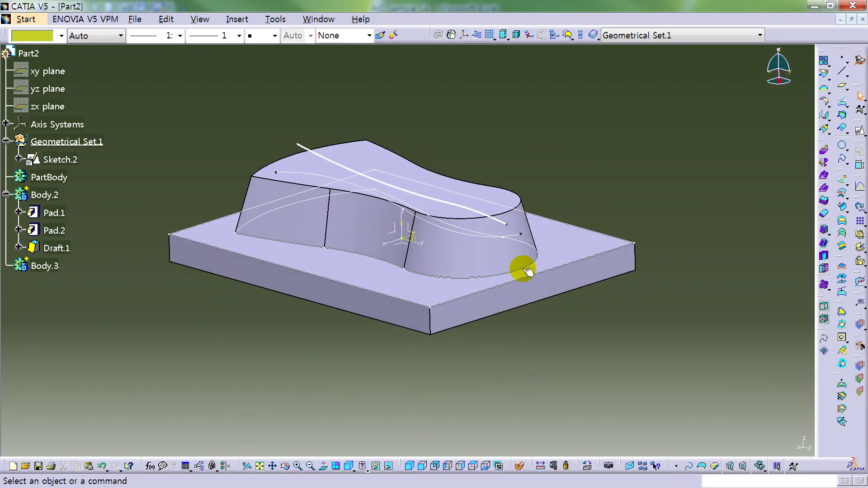
right_click(634, 244)
left_click(669, 272)
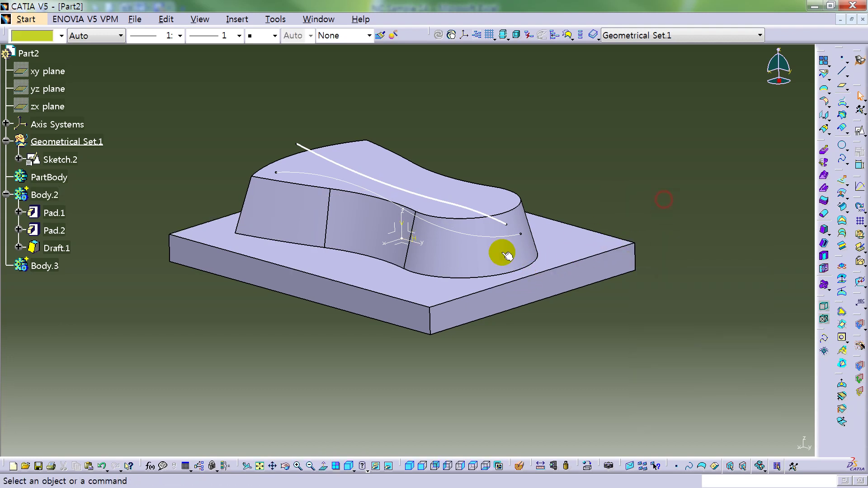
Step: Start a positioned sketch on the absolute axis system's ZX plane with the H direction reversed and the axes swapped
middle_click_drag(508, 256, 593, 186)
left_click(391, 231)
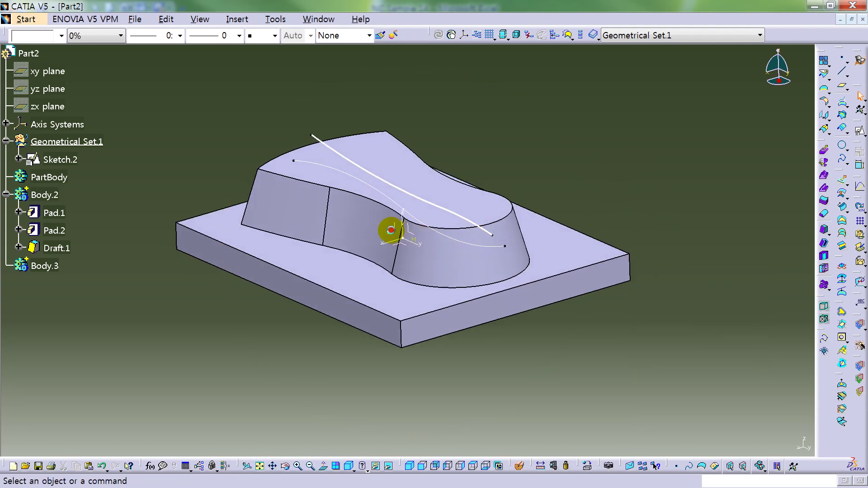
left_click(860, 131)
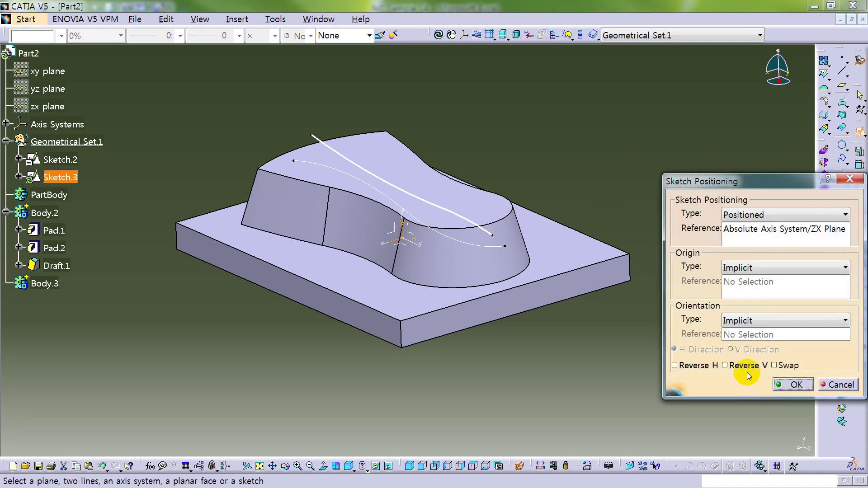
left_click(775, 366)
left_click(696, 364)
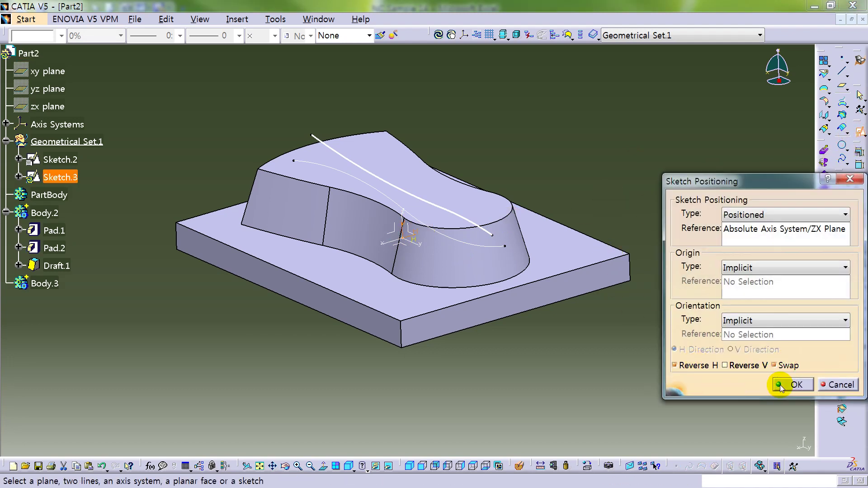
Step: Set the sketch origin to the curve intersection with Sketch.2 and confirm the sketch positioning
left_click(753, 268)
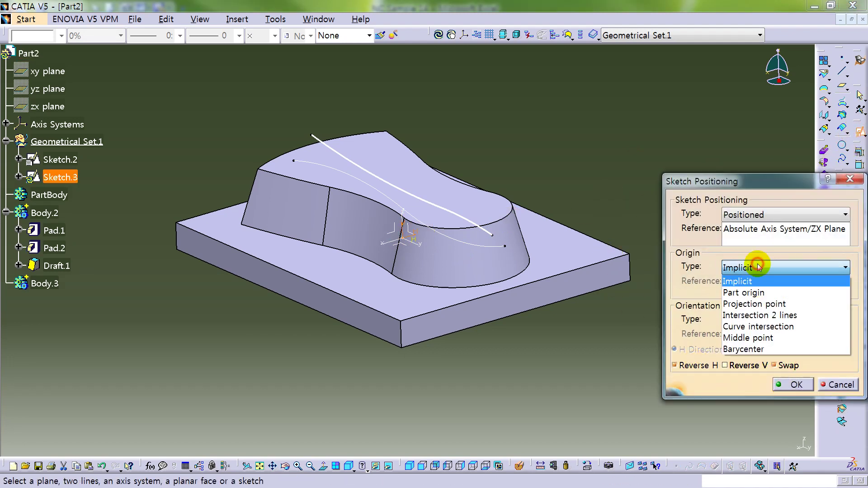
left_click(763, 327)
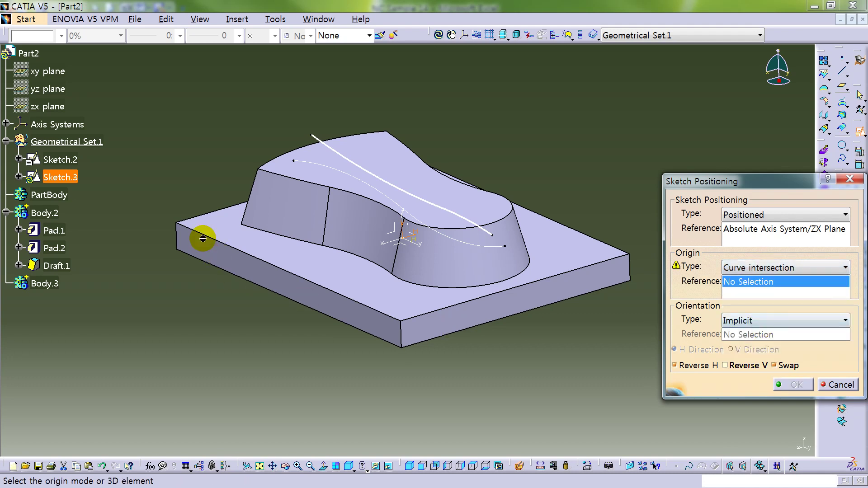
left_click(80, 163)
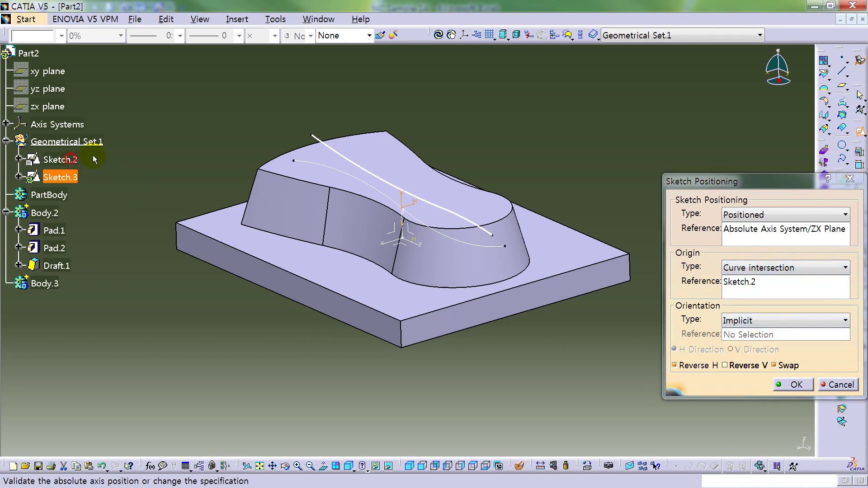
left_click(787, 386)
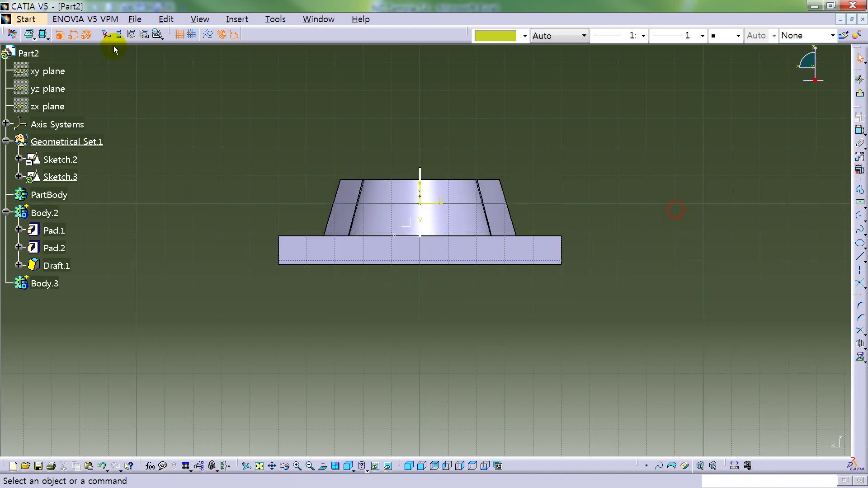
Step: Cut the part by the sketch plane and draw an arc of about 22.3 mm radius through the origin, centred on the vertical axis
left_click(13, 34)
mouse_move(555, 265)
middle_mouse_down()
mouse_move(655, 218)
mouse_move(660, 199)
middle_mouse_up()
left_click(864, 219)
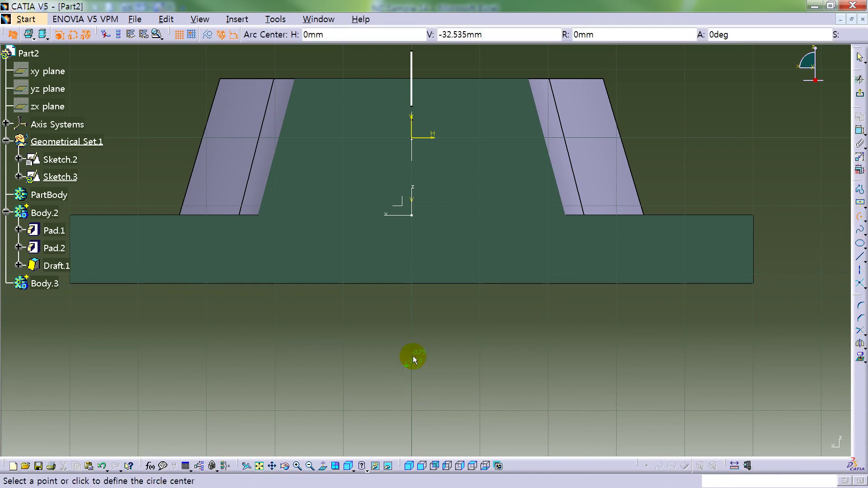
left_click(412, 290)
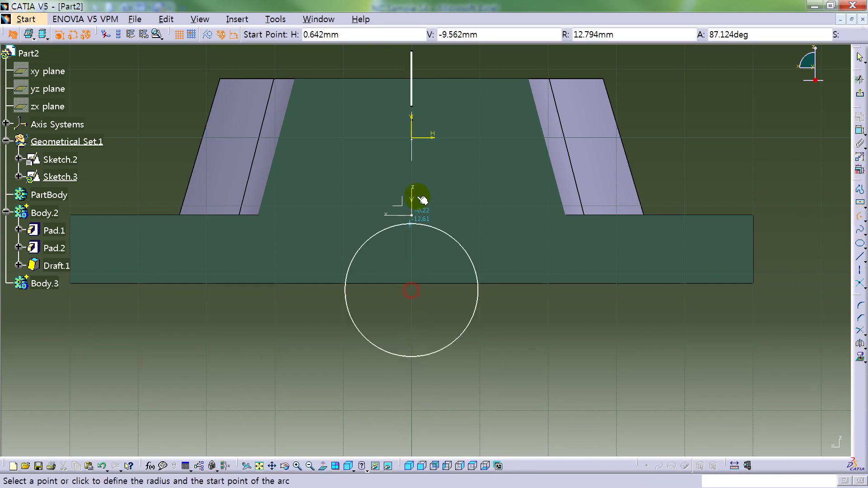
left_click(381, 143)
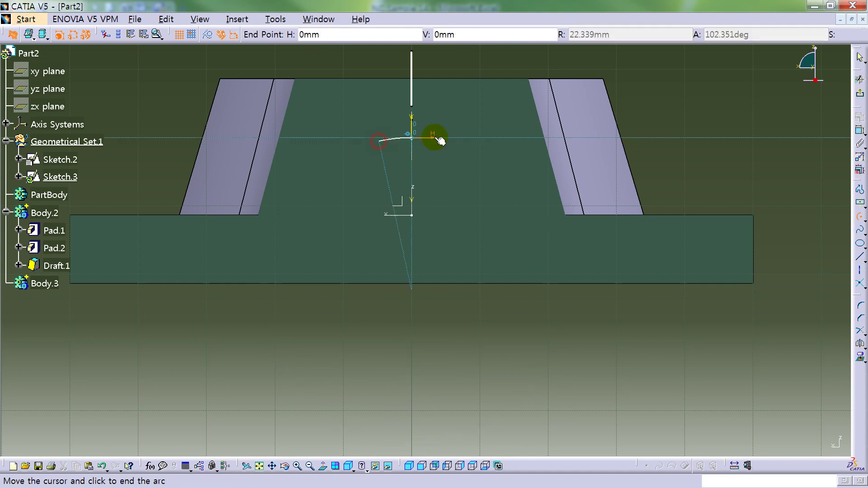
left_click(459, 145)
Step: Constrain the new arc to a radius of 90 mm
left_click(860, 131)
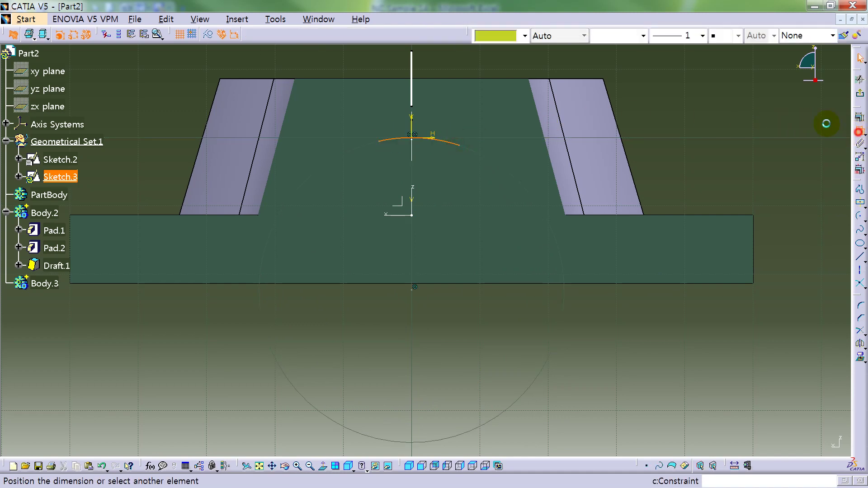
left_click(458, 66)
double_click(458, 65)
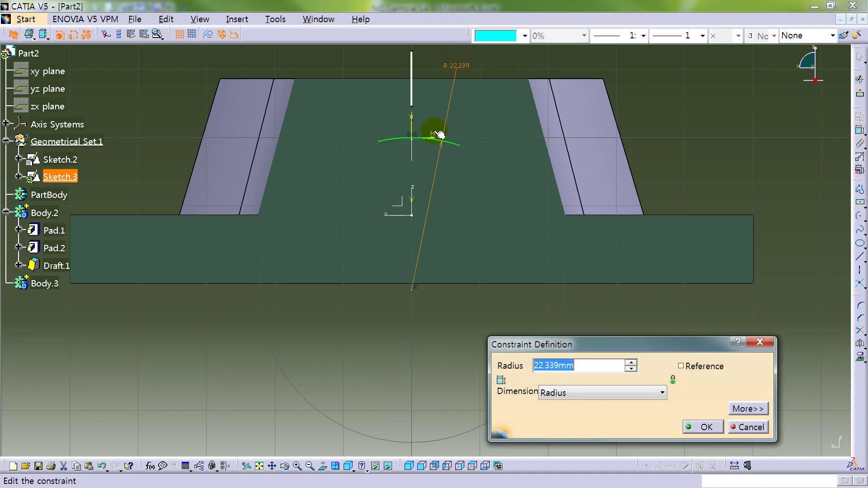
type("90")
key("Return")
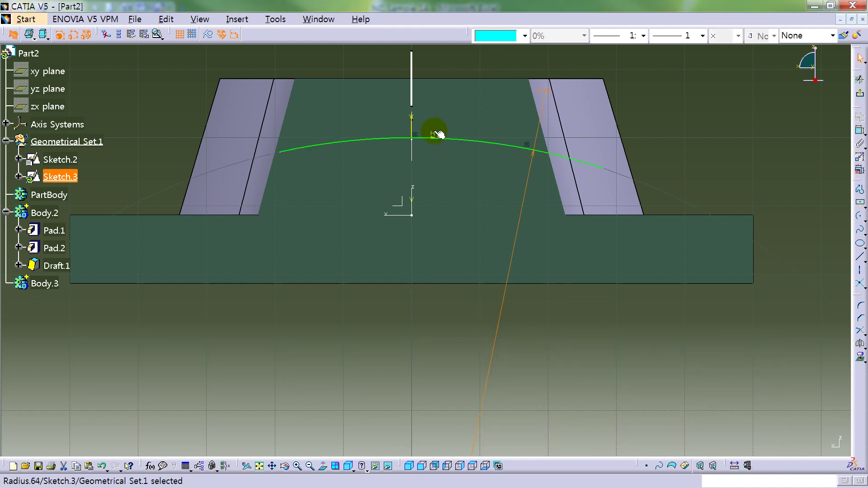
Step: Extend both ends of the 90 mm arc beyond the block's slanted sides and hide the geometrical constraint symbols
left_click(699, 158)
left_click_drag(609, 171, 655, 191)
left_click(280, 153)
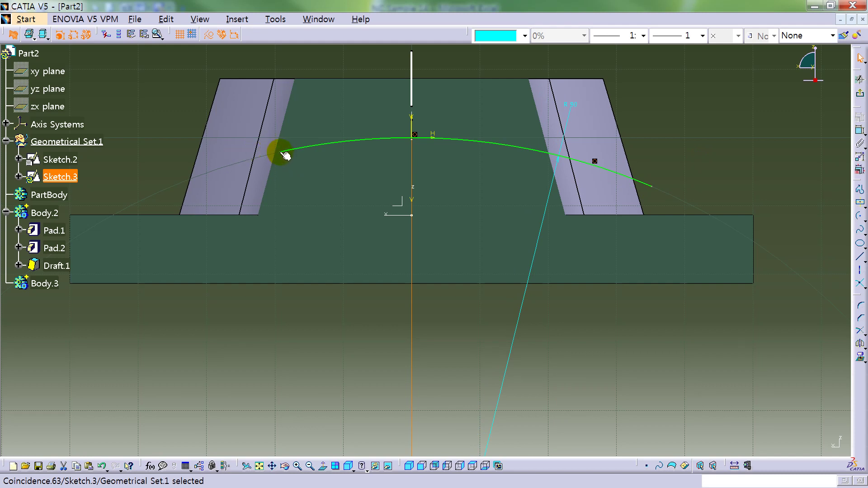
left_click_drag(285, 155, 157, 178)
left_click(721, 123)
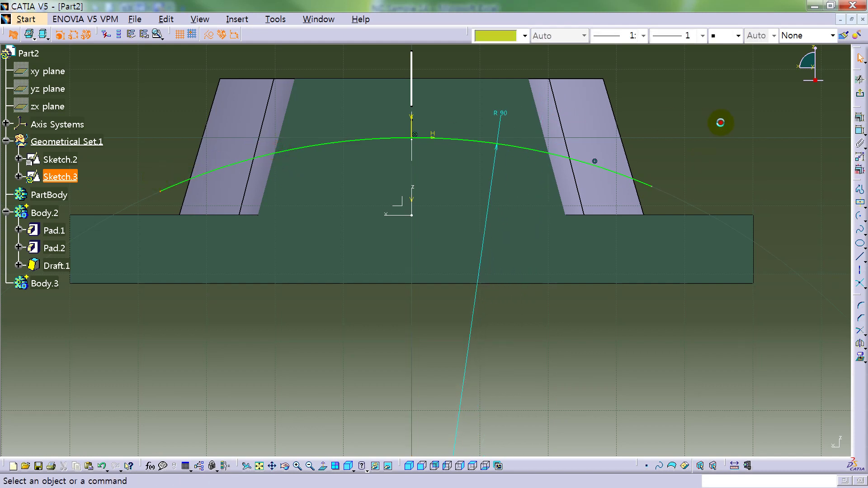
left_click(86, 34)
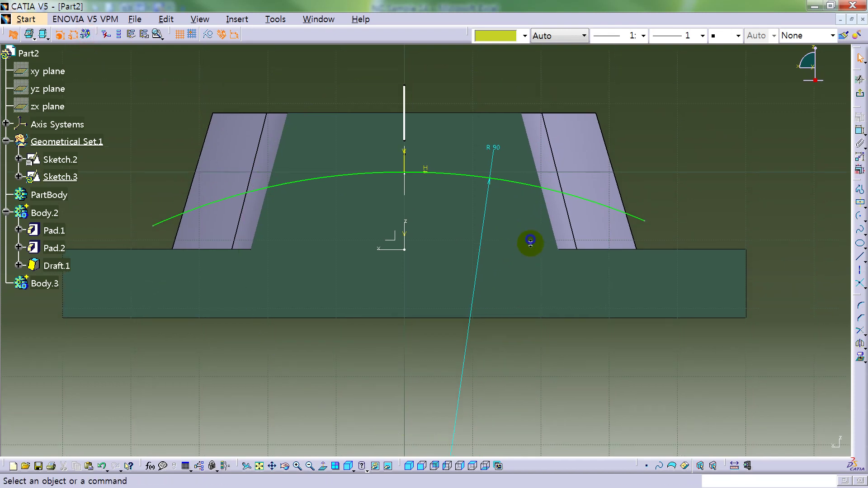
Step: Leave the sketch and sweep the 90 mm arc in Sketch.3 along the lengthwise curve of Sketch.2 as guide
scroll(529, 240, "down", 2)
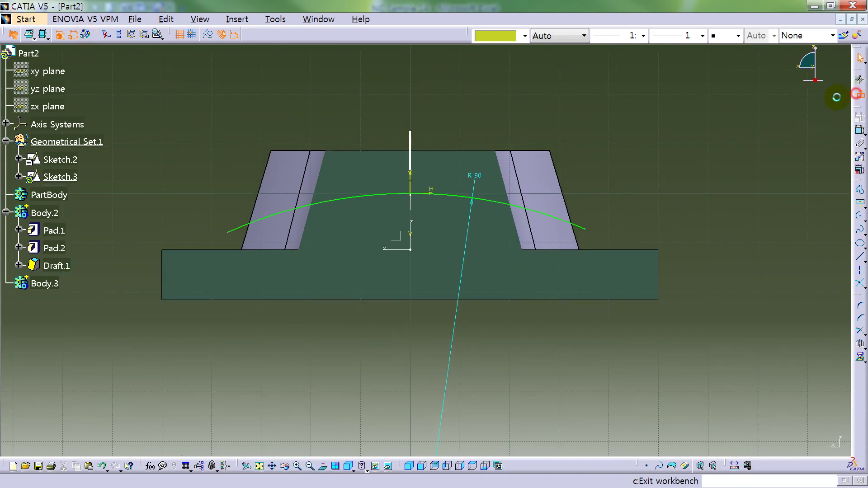
left_click(860, 93)
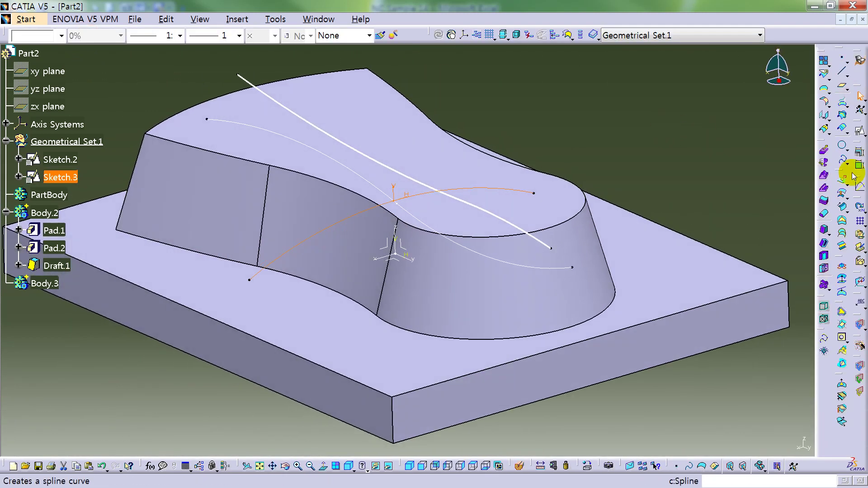
left_click(842, 206)
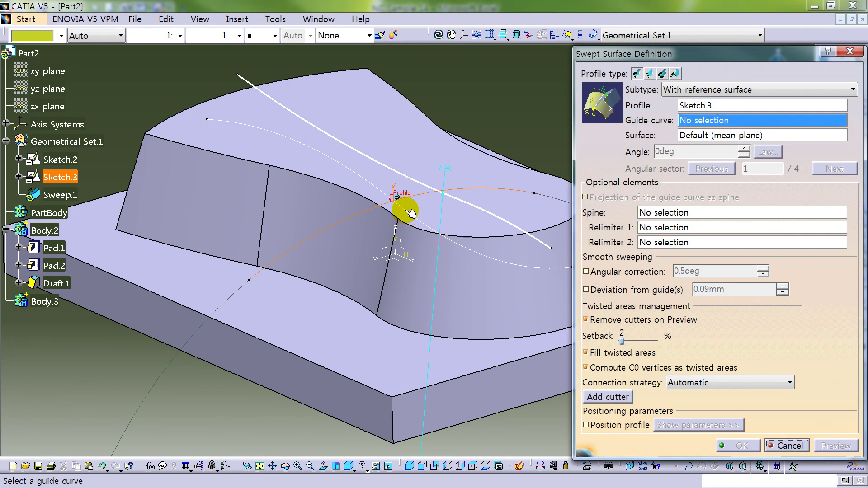
left_click(409, 213)
left_click(728, 445)
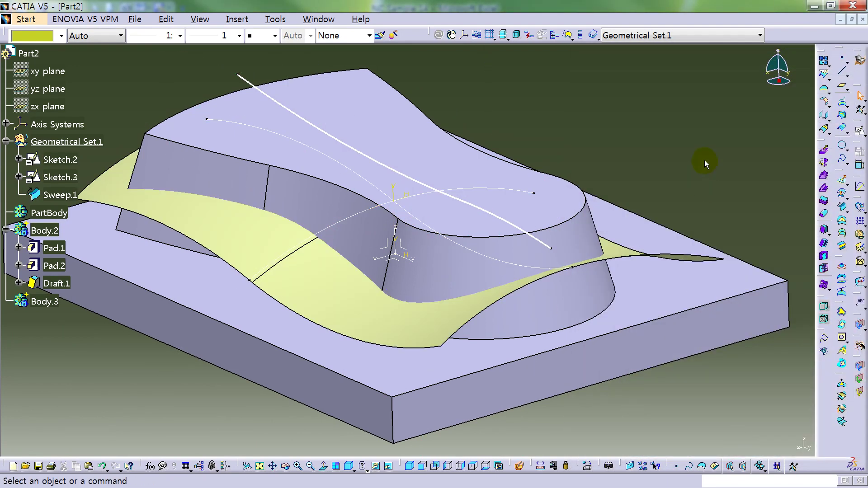
Step: Extrude the upper lengthwise curve as a surface along the X axis by 30 mm with mirrored extent
middle_click_drag(394, 258, 685, 168)
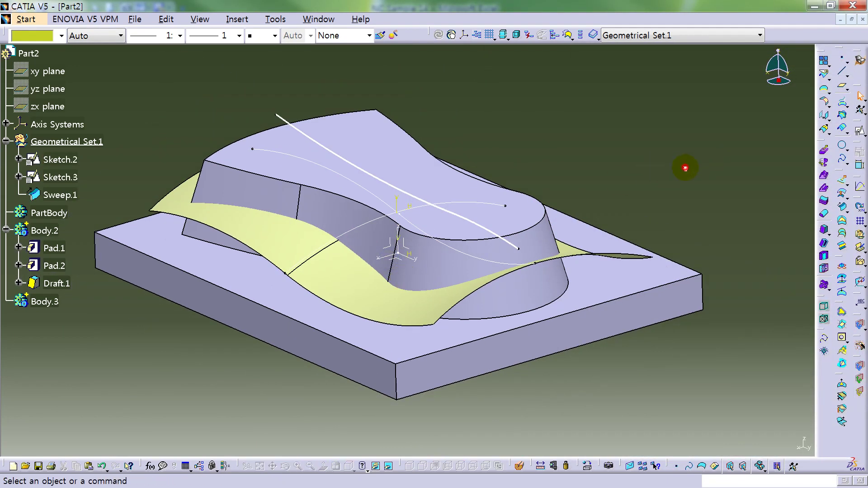
left_click(843, 180)
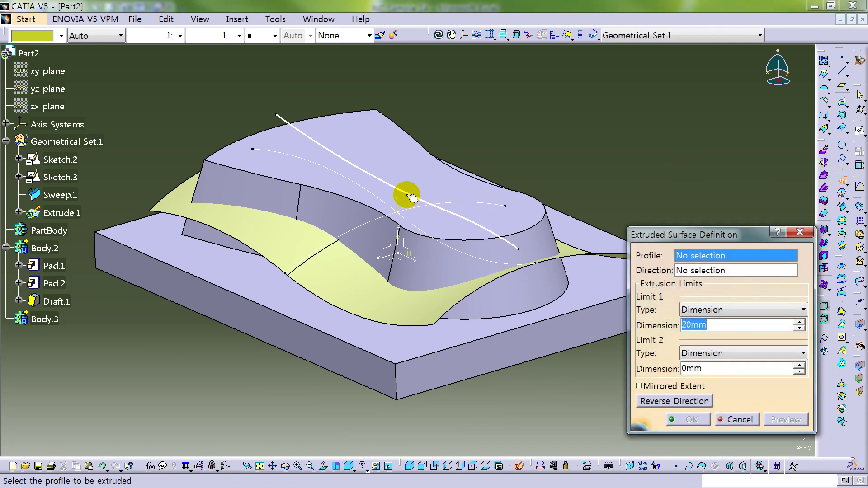
left_click(409, 195)
left_click(389, 258)
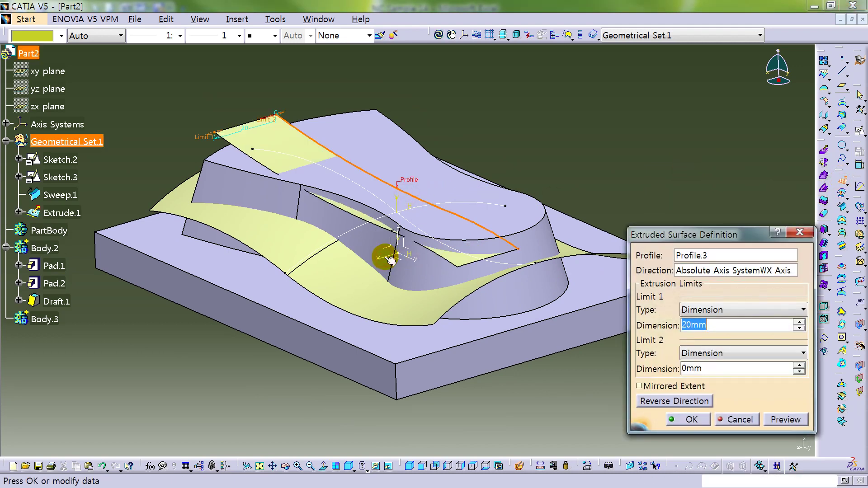
type("30")
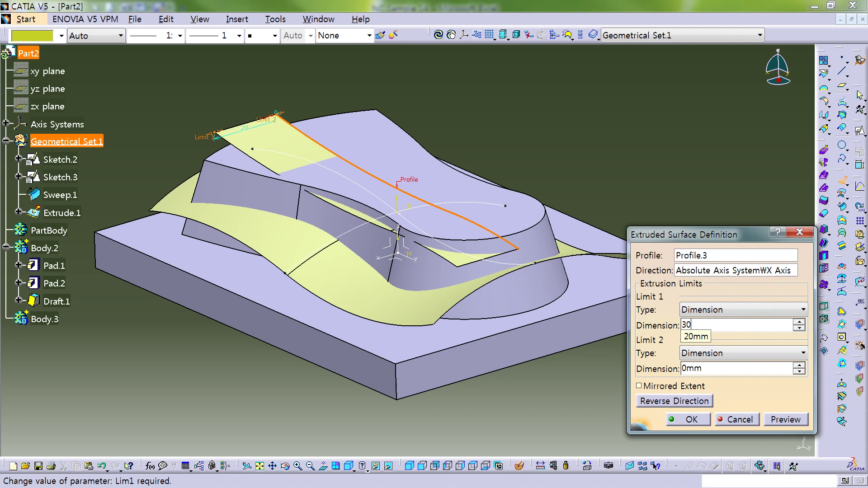
left_click(688, 386)
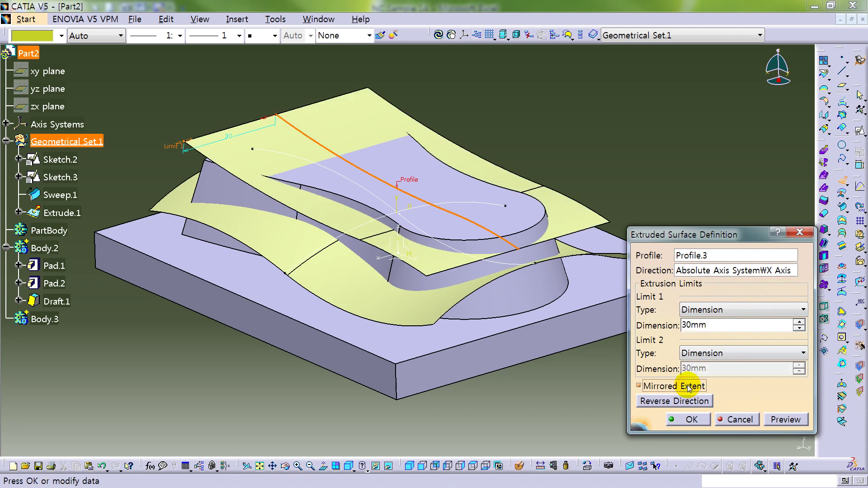
middle_click_drag(405, 164, 461, 199)
left_click(692, 419)
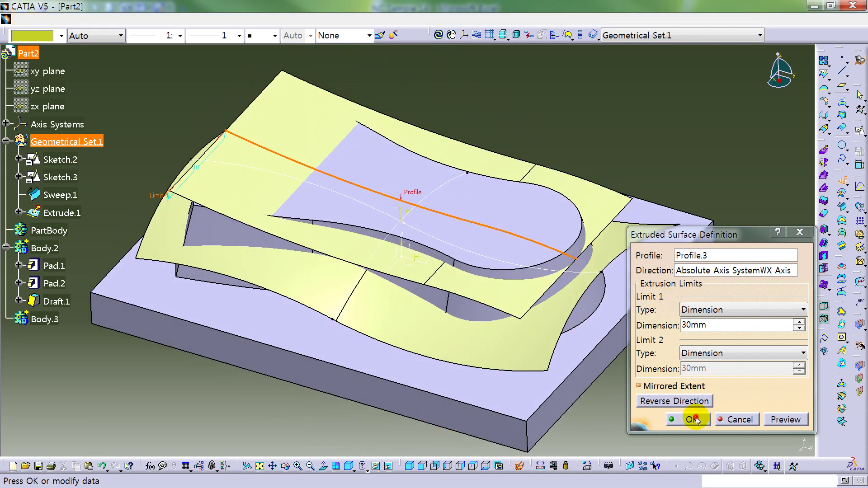
mouse_move(337, 269)
middle_mouse_down()
mouse_move(349, 245)
mouse_move(342, 261)
middle_mouse_up()
left_click(140, 157)
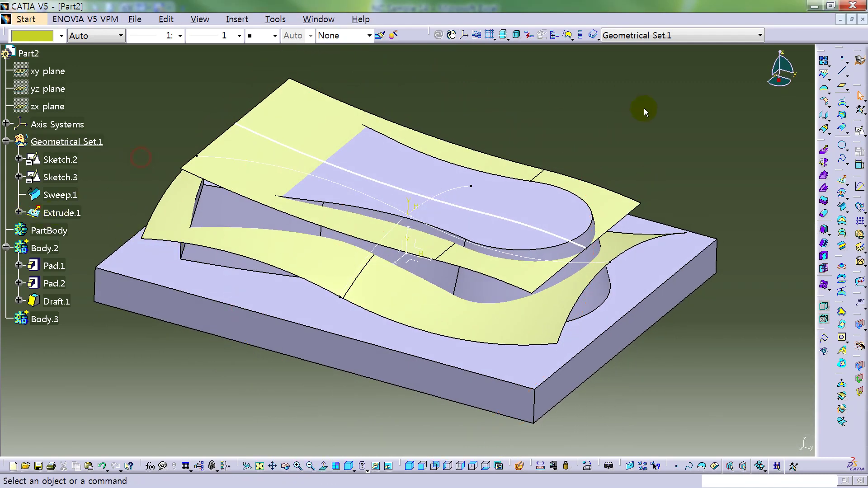
Step: Offset the swept surface upward by 3 mm
left_click(842, 194)
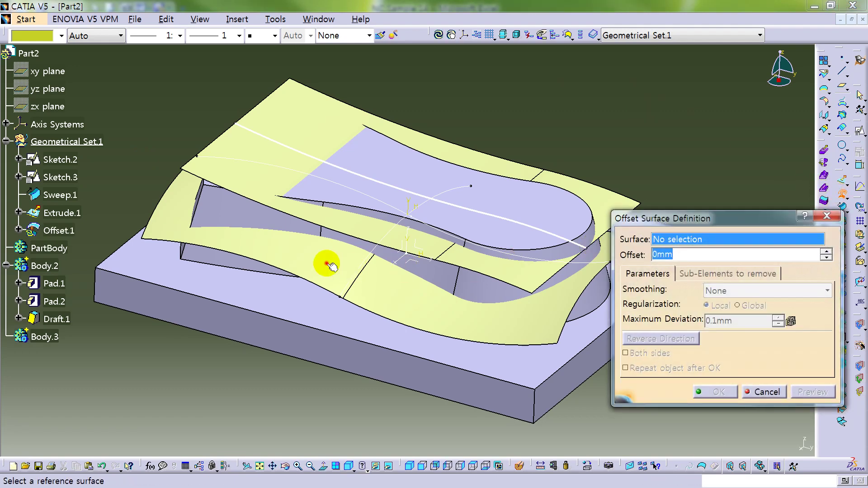
left_click(332, 267)
middle_click_drag(333, 268, 469, 266)
double_click(689, 255)
type("3")
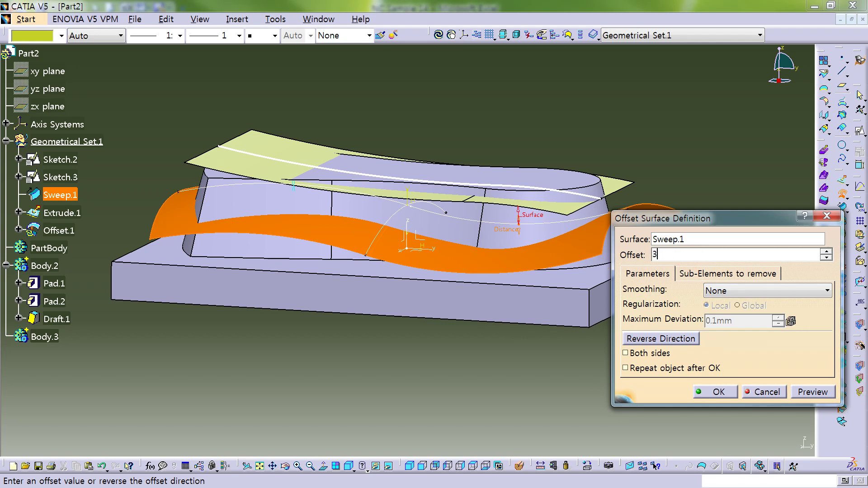
key("Return")
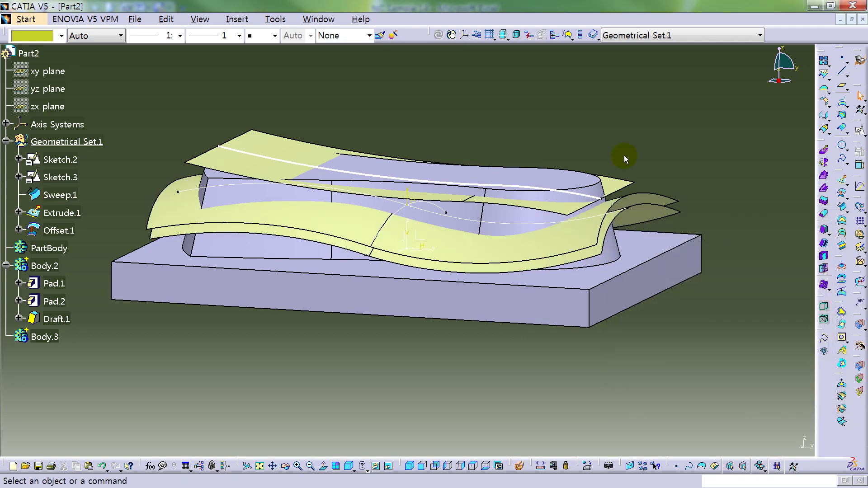
Step: Change the colour of the extruded surface Extrude.1 to blue
left_click(60, 231)
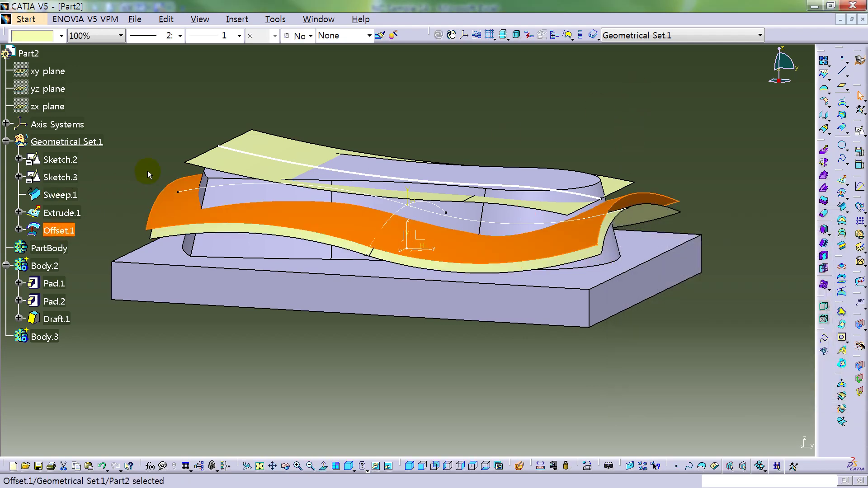
left_click(500, 114)
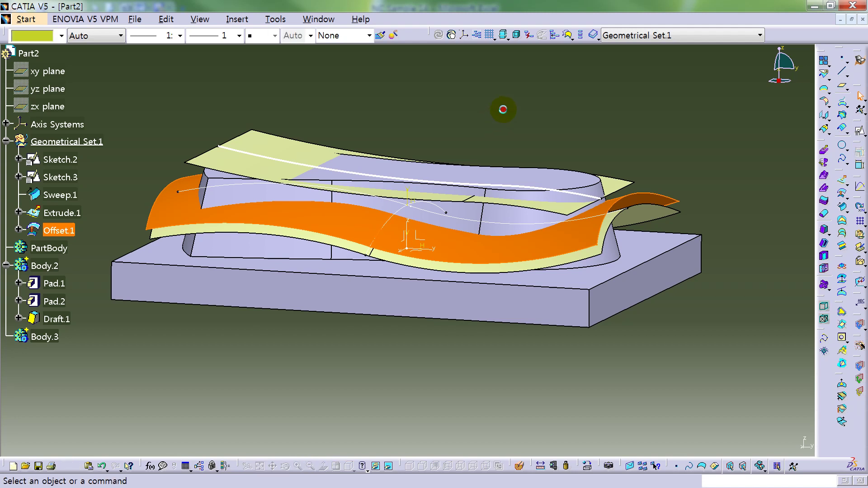
left_click(63, 213)
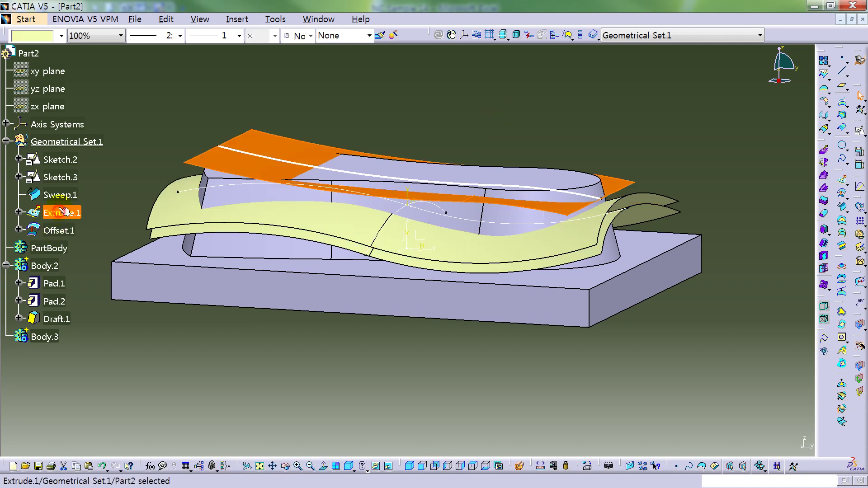
left_click(43, 40)
left_click(48, 97)
left_click(305, 77)
Step: Hide the lengthwise profile curve lying on the extruded surface
middle_click_drag(520, 194, 367, 227)
right_click(305, 153)
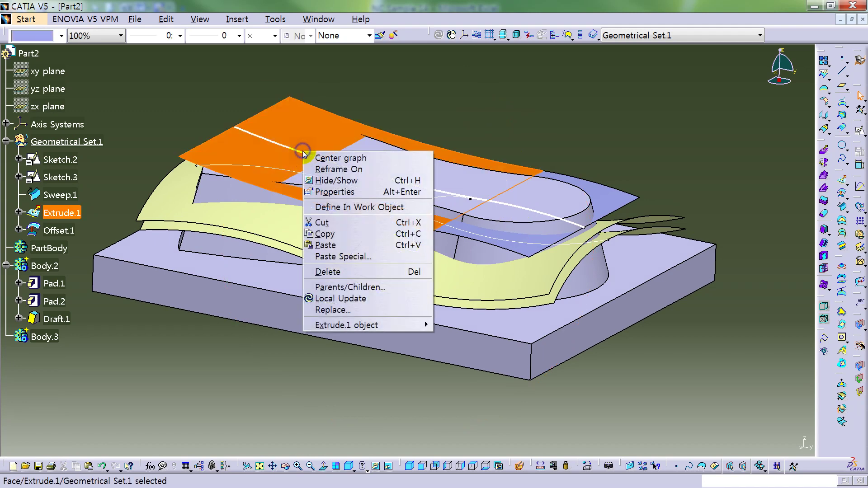
left_click(298, 145)
left_click(301, 145)
right_click(299, 145)
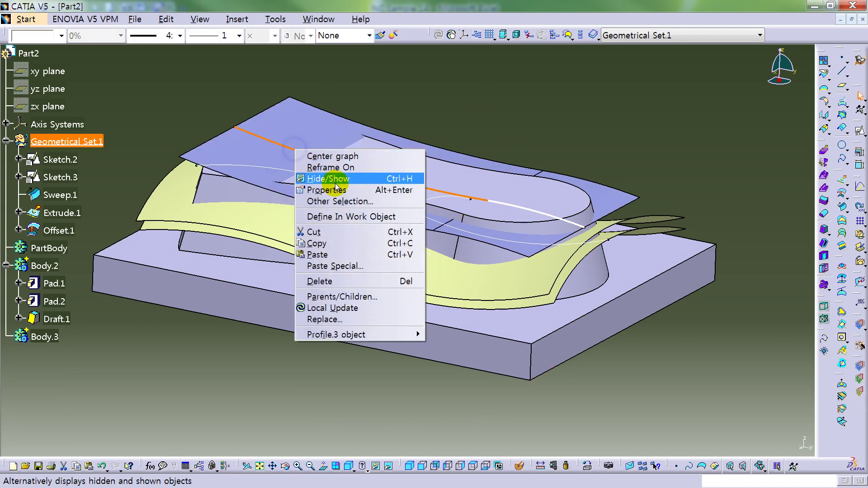
left_click(335, 181)
Step: Hide Sketch.2 and Sketch.3
left_click(72, 161)
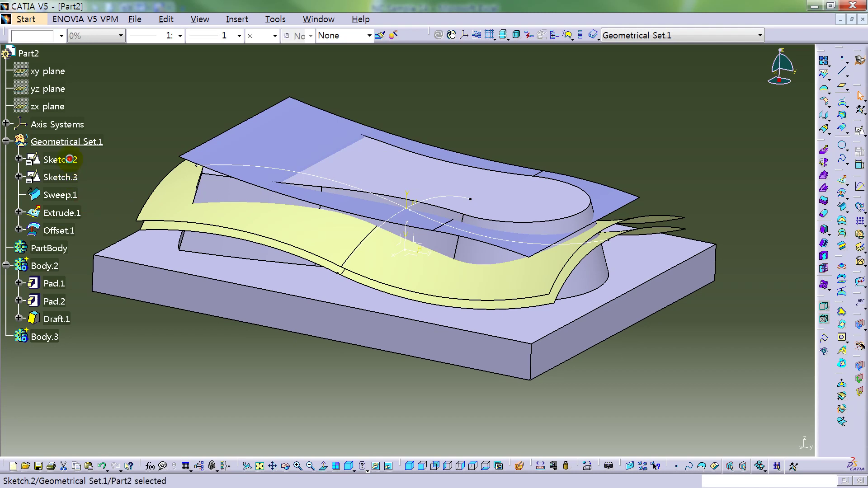
left_click(74, 178, "ctrl")
right_click(74, 178)
left_click(140, 208)
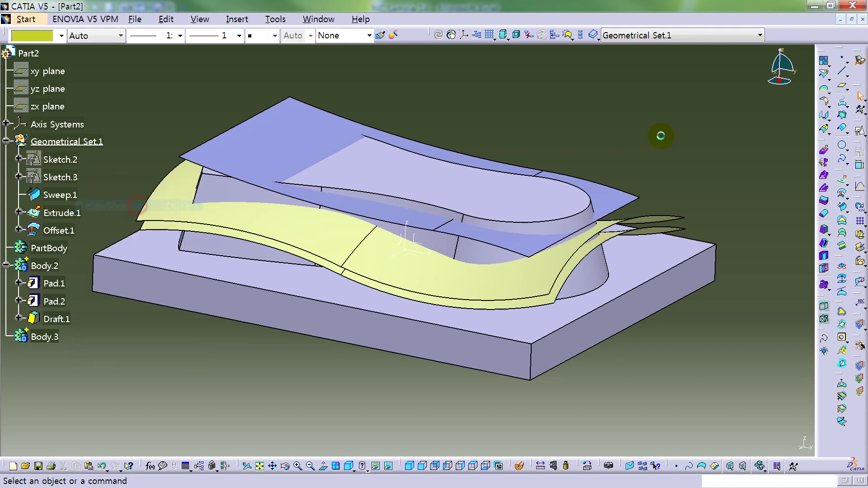
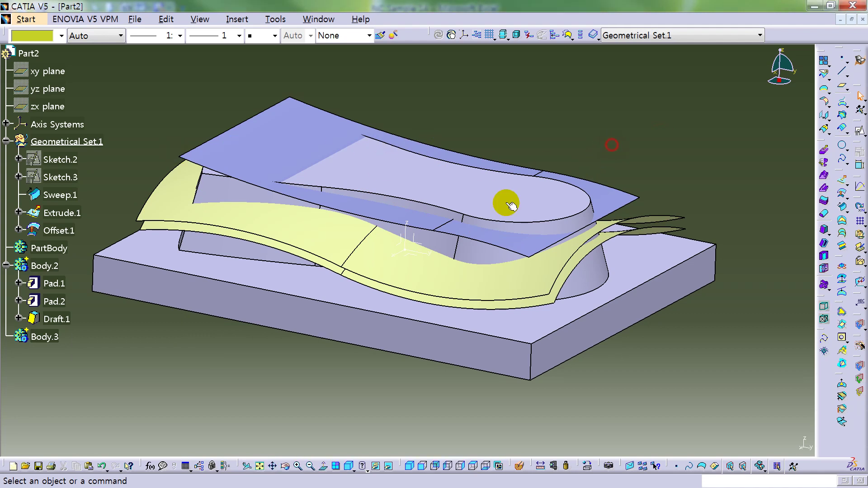
Step: Start a new sketch on the axis system's yz plane and cut the part by the sketch plane
left_click(414, 242)
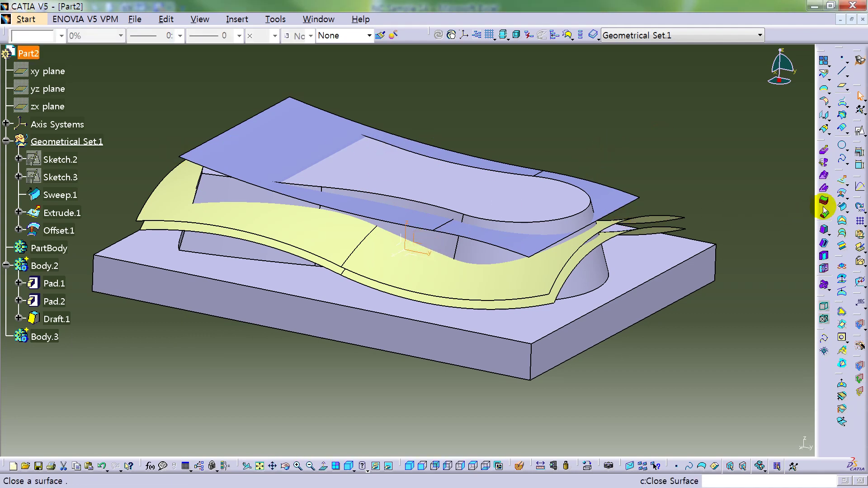
left_click(860, 131)
left_click(796, 384)
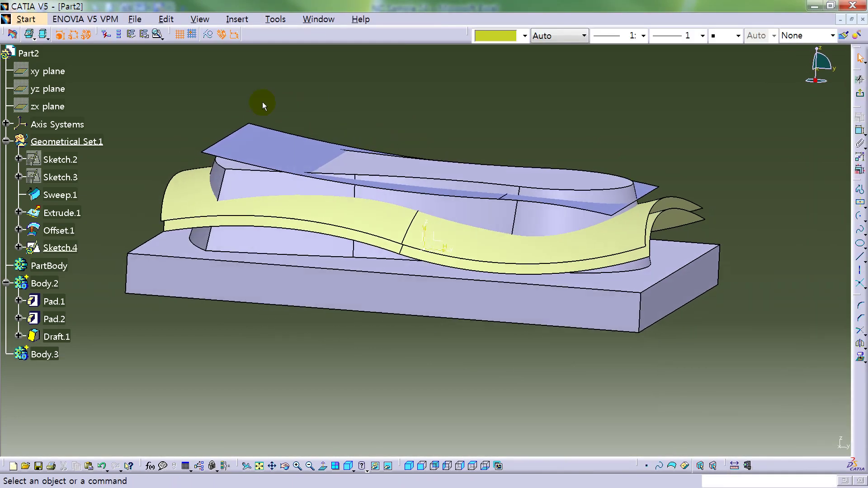
left_click(11, 36)
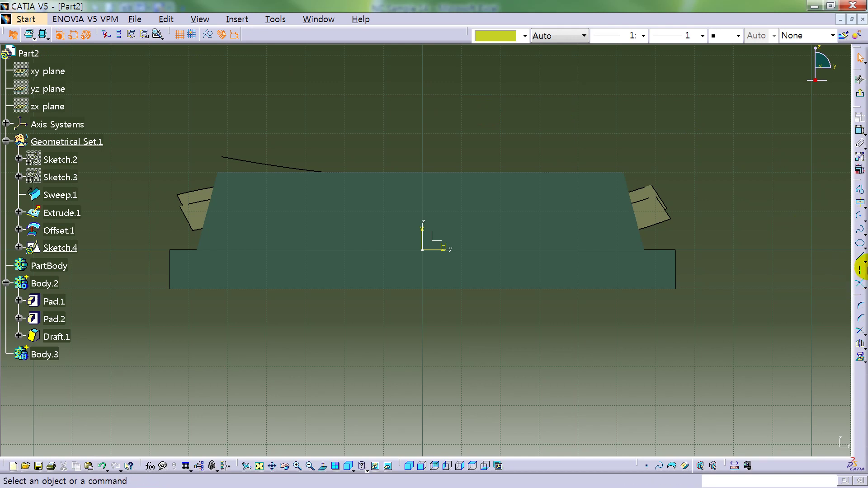
Step: Place three sketch points: two above the block, about 36 mm and 28 mm above the base's top face, and one below the base
left_click_drag(861, 284, 801, 290)
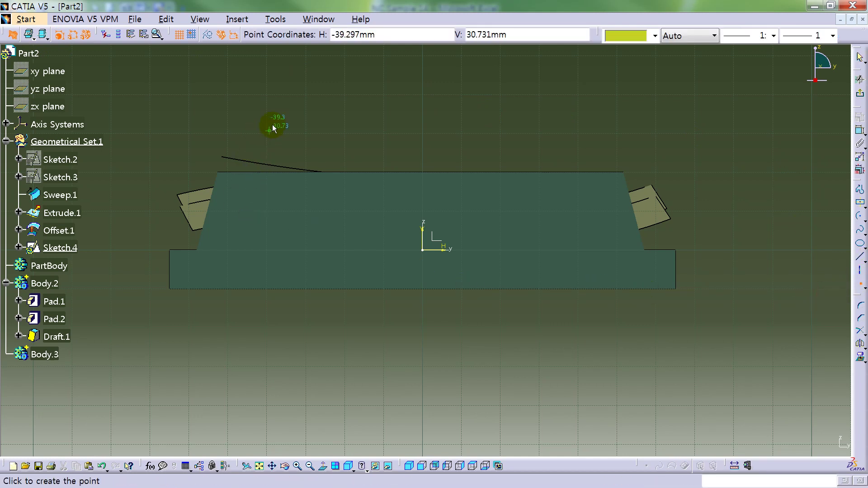
left_click(329, 108)
left_click(578, 141)
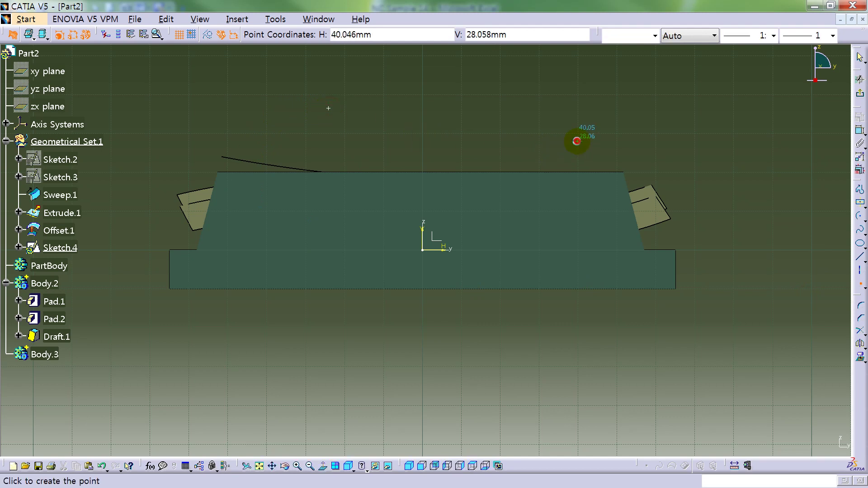
left_click(547, 309)
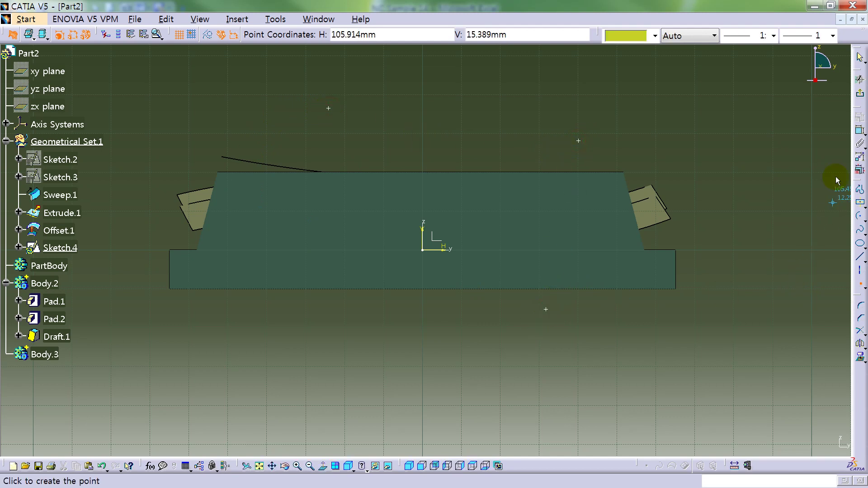
Step: Constrain the upper-left point to a horizontal distance of 38 mm from the base's left edge
left_click(859, 131)
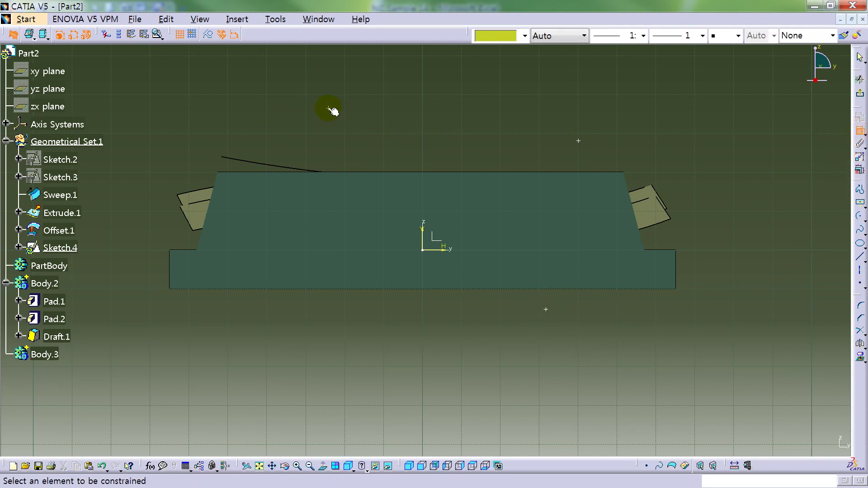
left_click(328, 108)
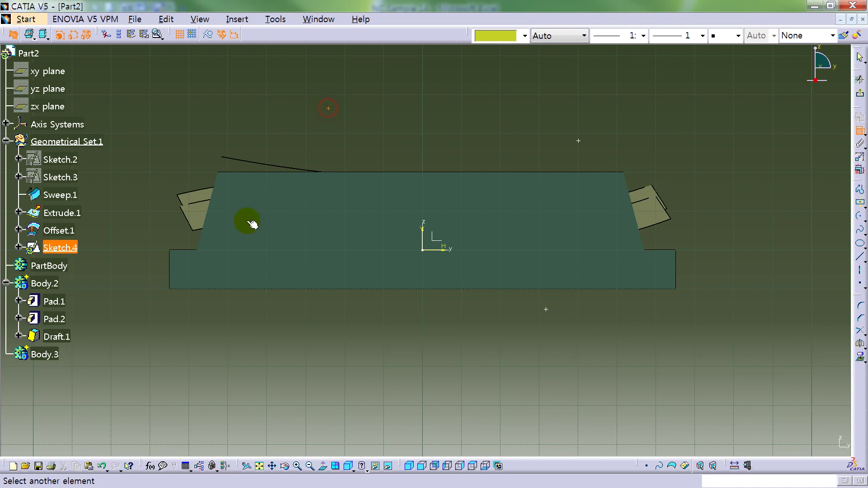
left_click(172, 259)
left_click(268, 81)
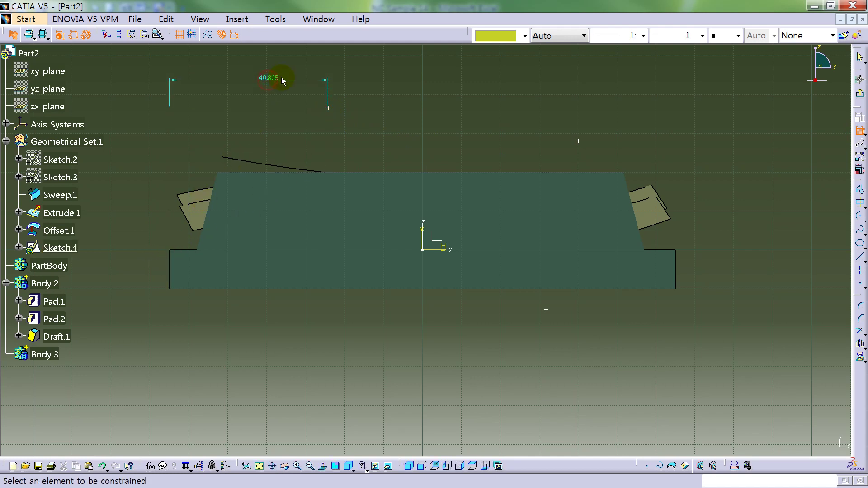
double_click(272, 77)
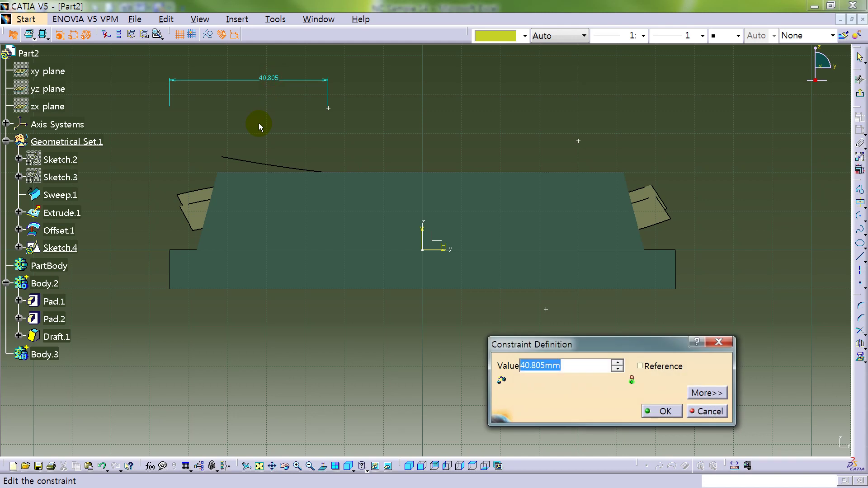
key("Return")
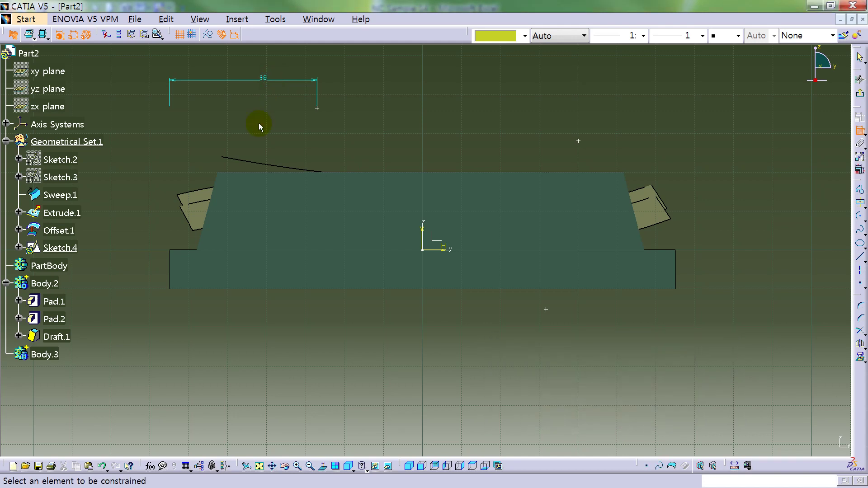
Step: Constrain the upper-left point to a height of 47 mm above the base's top face
left_click(317, 109)
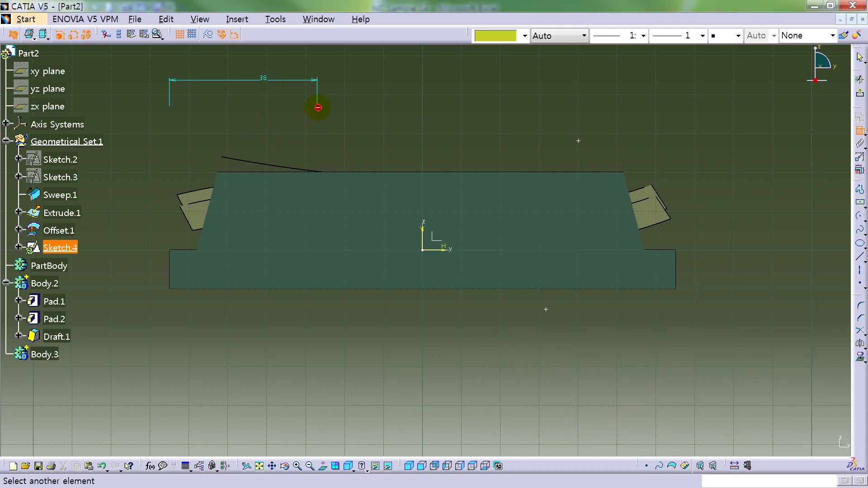
left_click(190, 253)
left_click(136, 188)
double_click(135, 187)
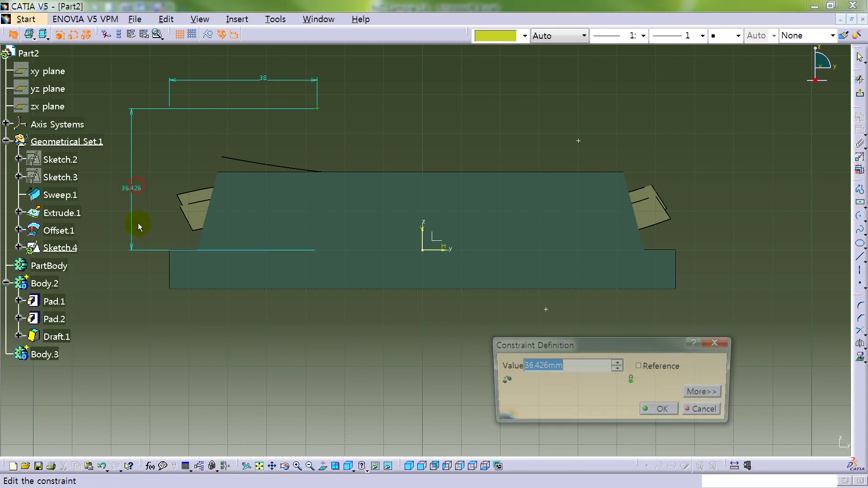
type("47")
key("Return")
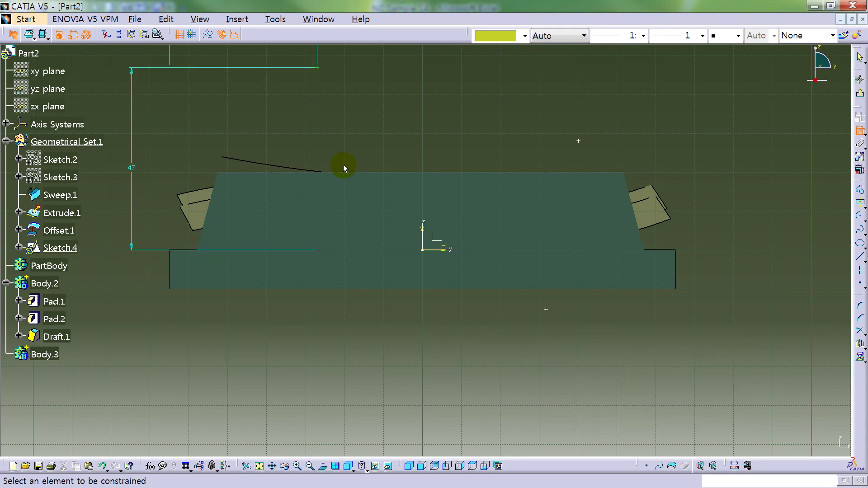
Step: Constrain the upper-right point to a height of 37 mm above the horizontal sketch axis
mouse_move(343, 165)
middle_mouse_down()
mouse_move(361, 193)
mouse_move(401, 199)
middle_mouse_up()
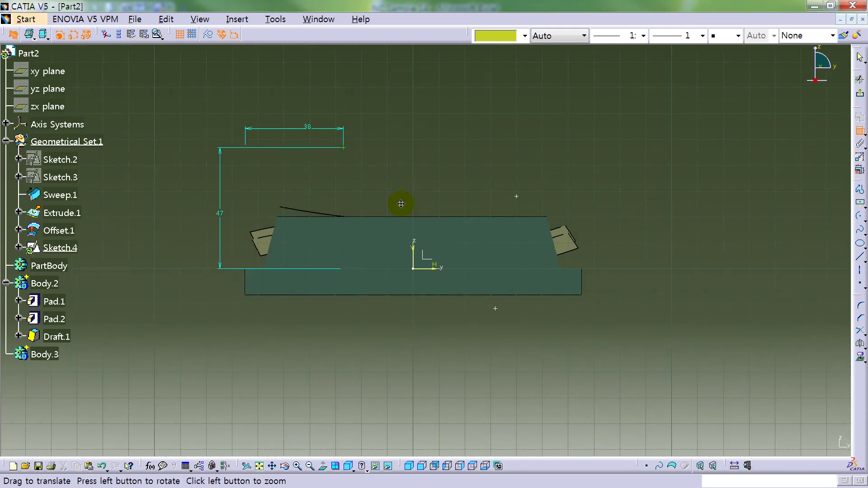
left_click(517, 198)
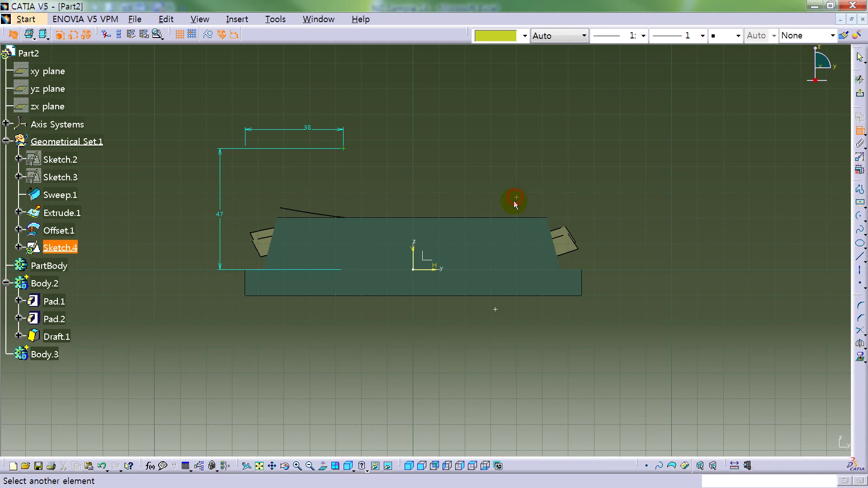
left_click(438, 268)
left_click(604, 262)
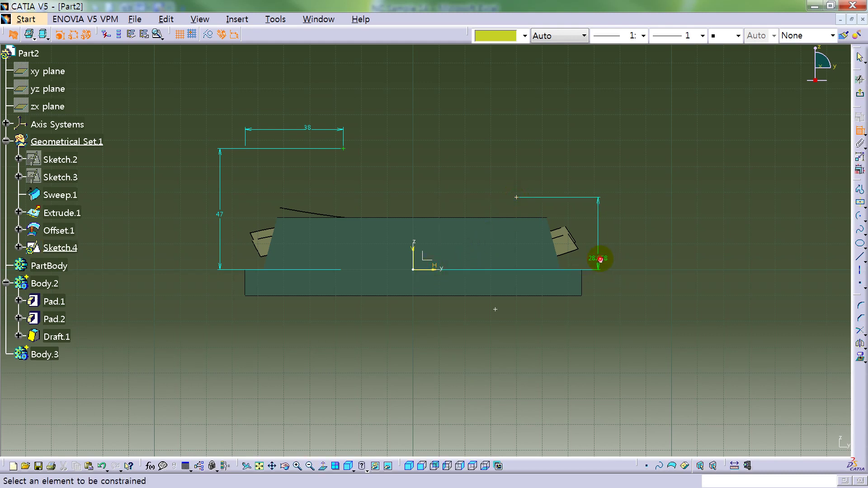
double_click(600, 259)
type("37mm")
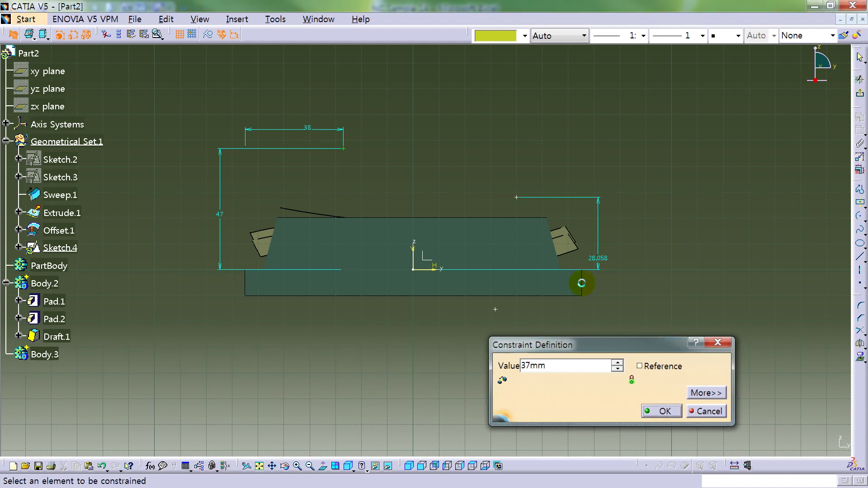
key("Return")
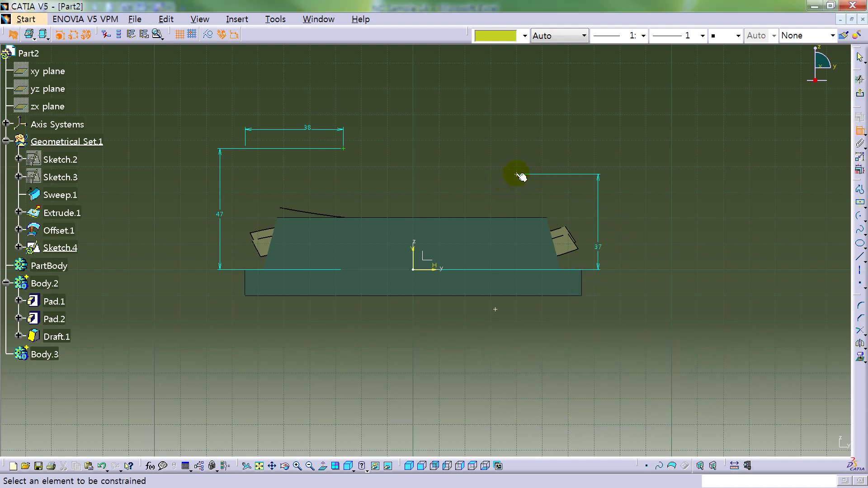
Step: Try to constrain the upper-right point 32 mm horizontally from the vertical sketch axis, and delete that constraint
left_click(517, 174)
left_click(413, 248)
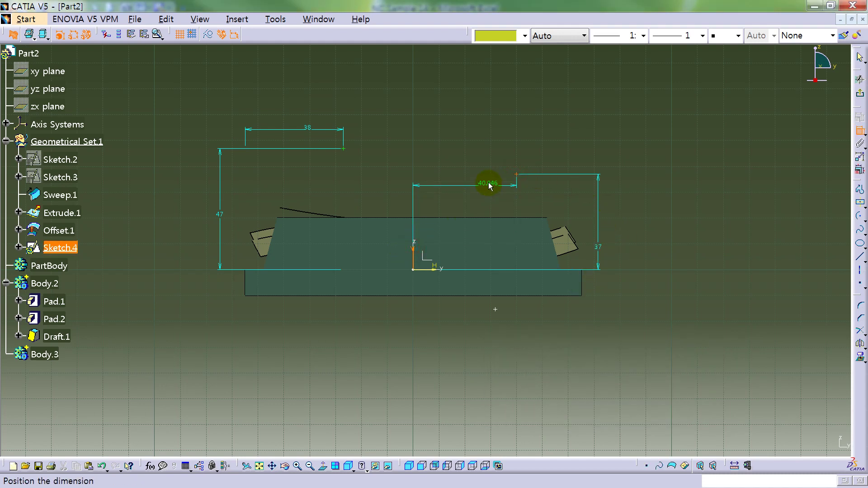
left_click(467, 159)
double_click(471, 159)
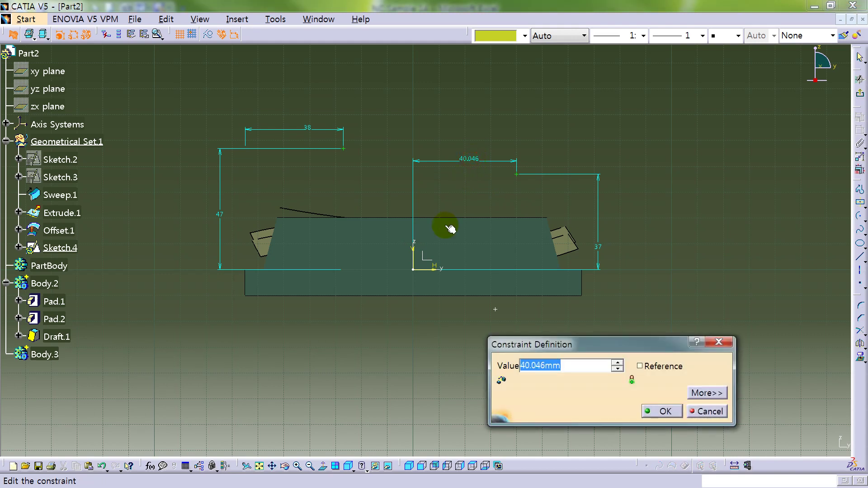
type("32")
key("Return")
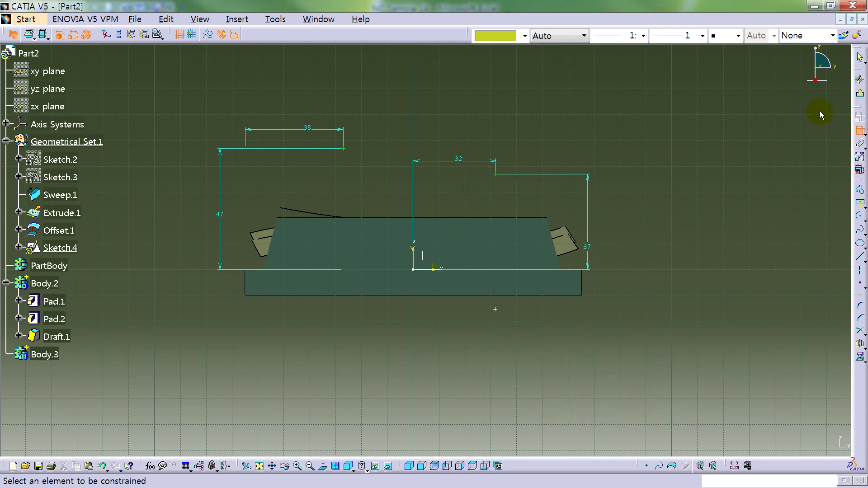
left_click(860, 130)
left_click(459, 159)
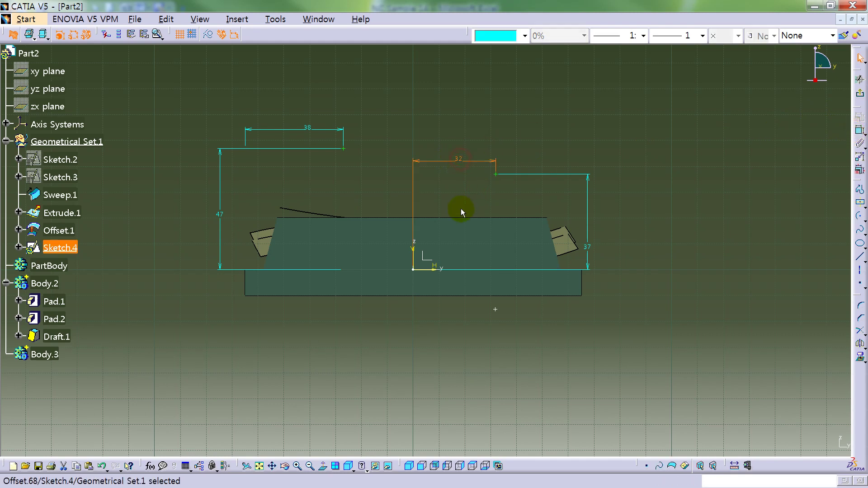
key("Delete")
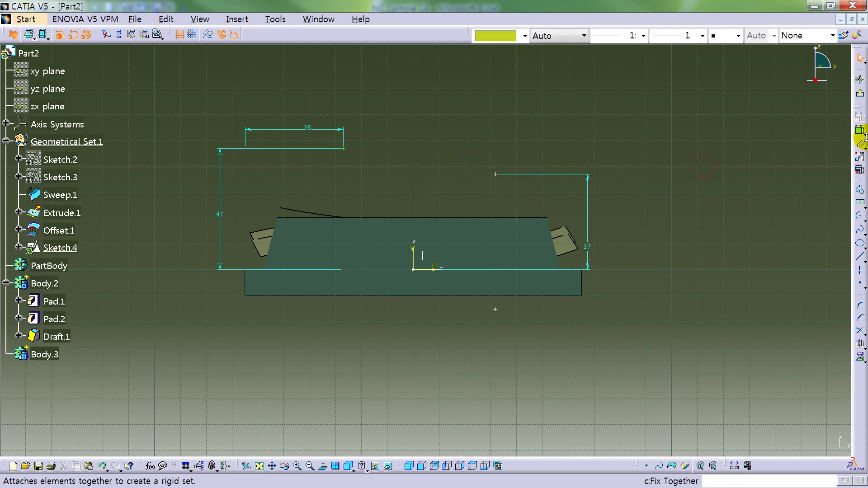
Step: Constrain the upper-right point to a horizontal distance of 32 mm from the base's right edge
left_click(860, 131)
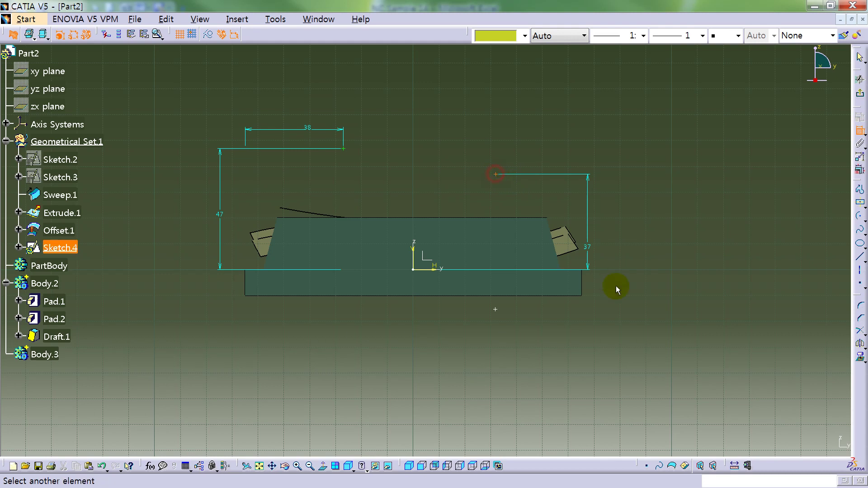
left_click(589, 283)
left_click(543, 143)
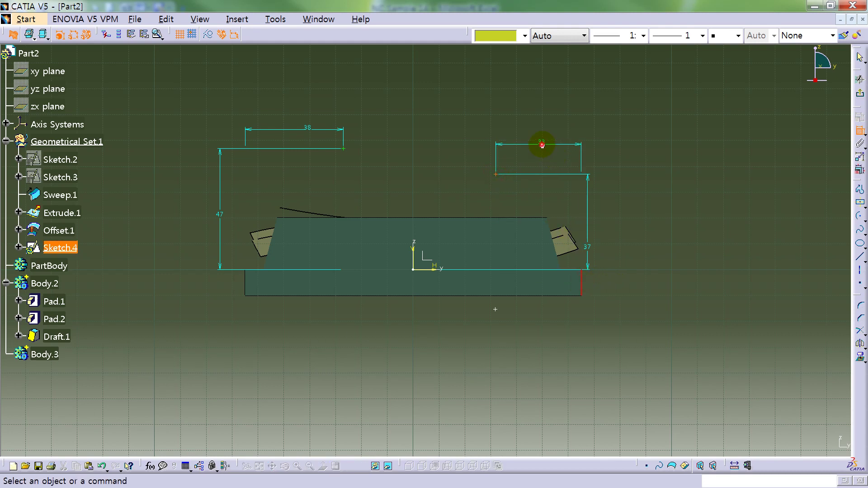
left_click(538, 144)
double_click(538, 144)
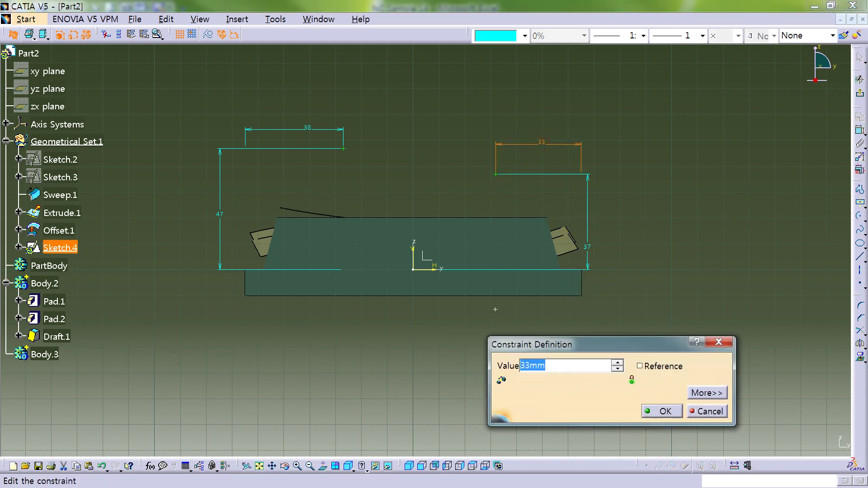
type("32mm")
key("Return")
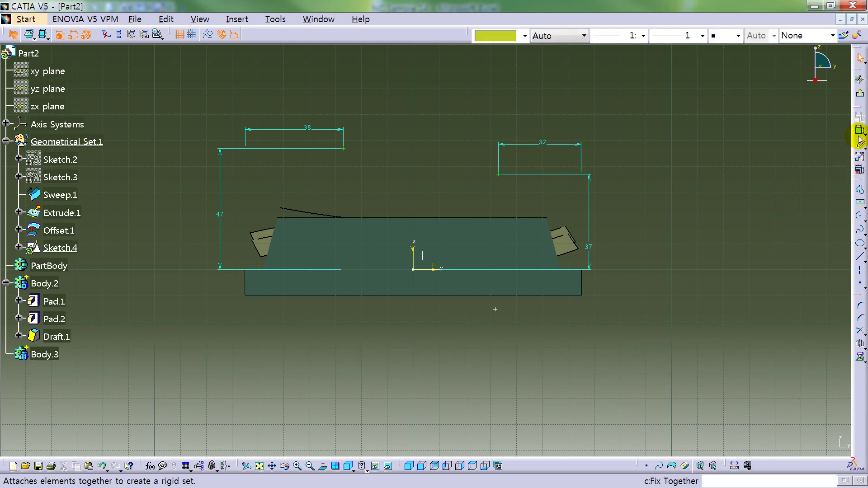
Step: Constrain the lower point to a vertical distance of 10 mm below the base's bottom edge
left_click(860, 130)
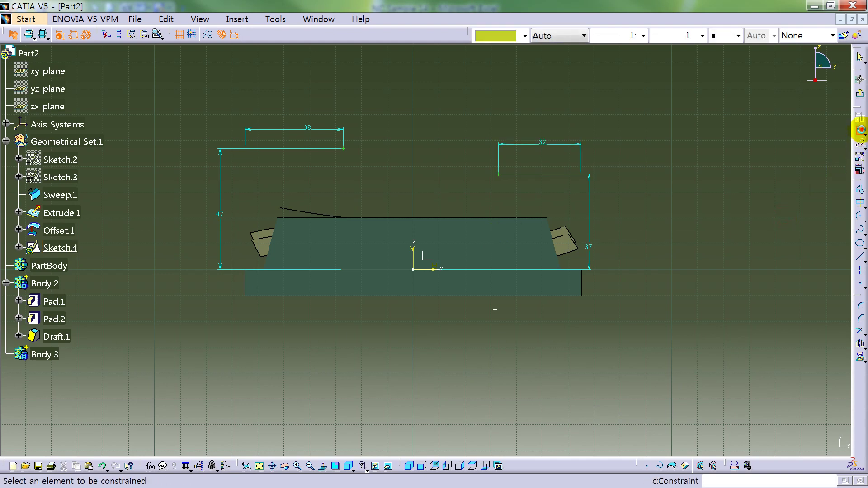
left_click(450, 297)
left_click(497, 312)
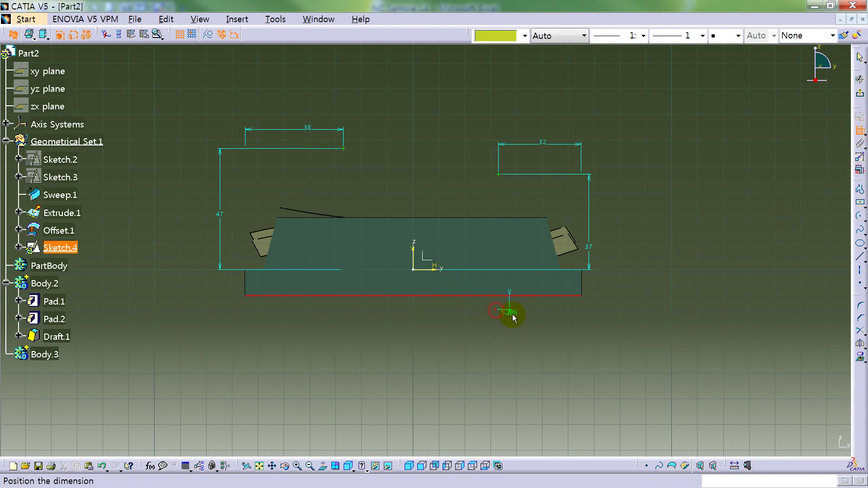
left_click(518, 307)
double_click(516, 302)
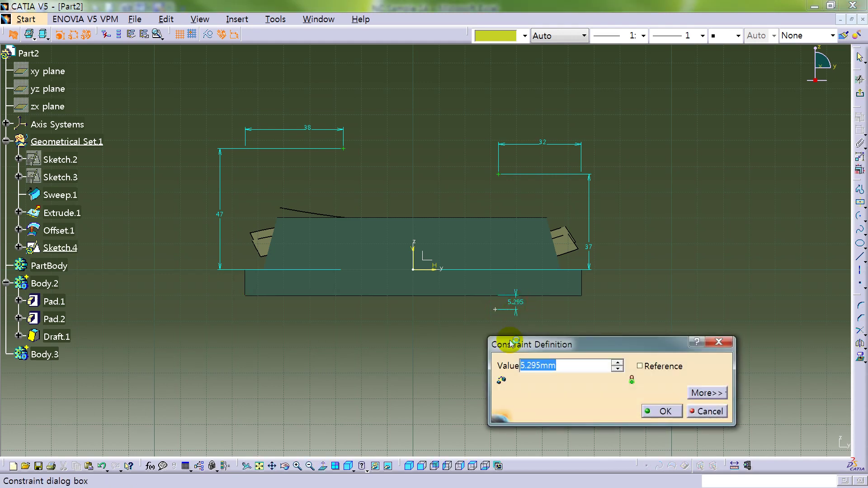
type("10")
key("Return")
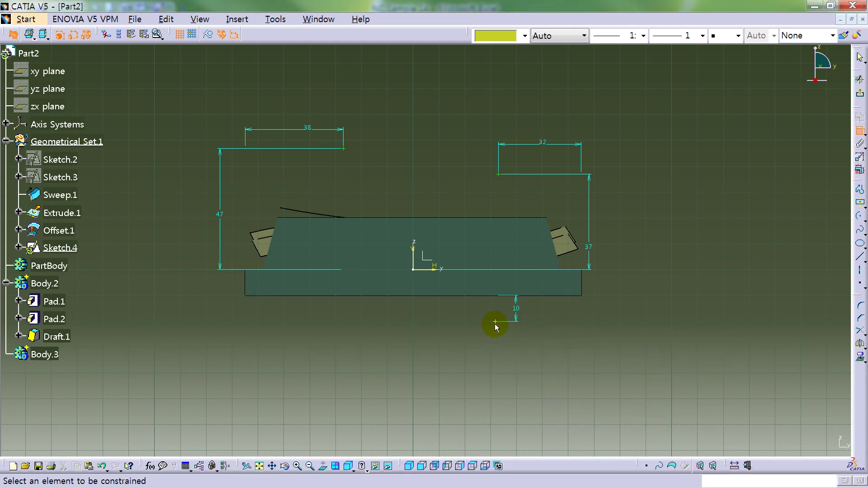
Step: Constrain the lower point to a horizontal distance of 32 mm from the base's right edge and exit the sketch
left_click(496, 322)
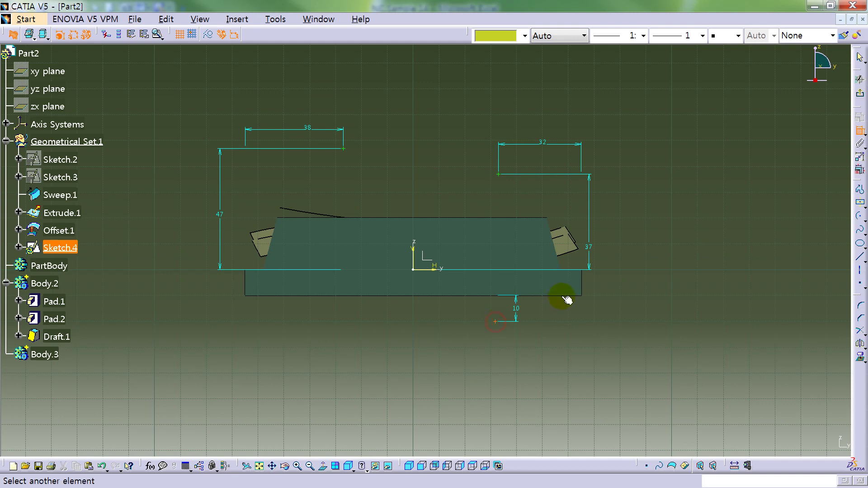
left_click(583, 283)
left_click(530, 350)
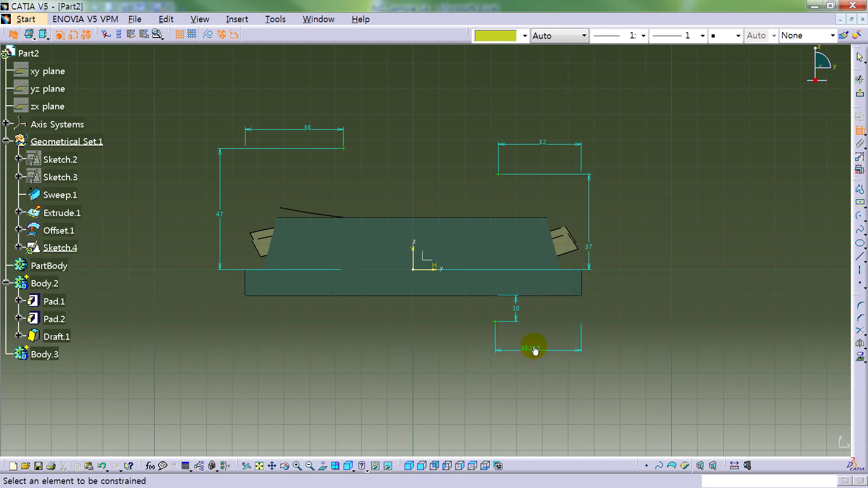
double_click(532, 348)
type("32")
key("Return")
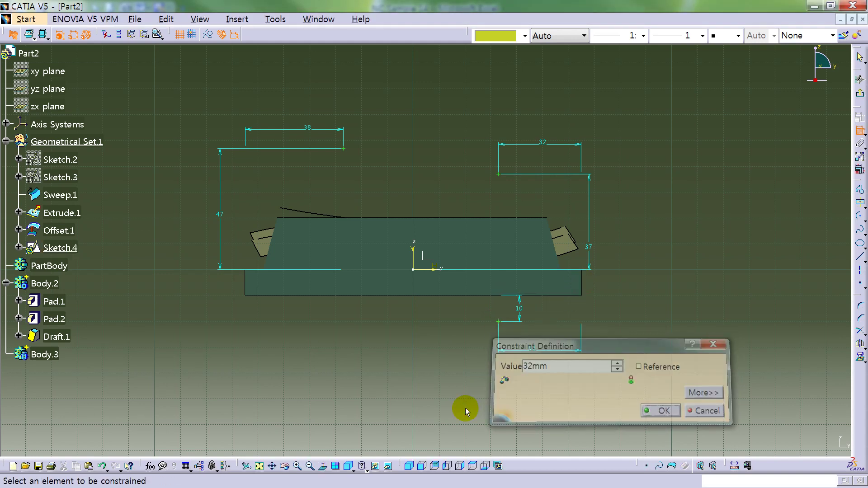
left_click(858, 95)
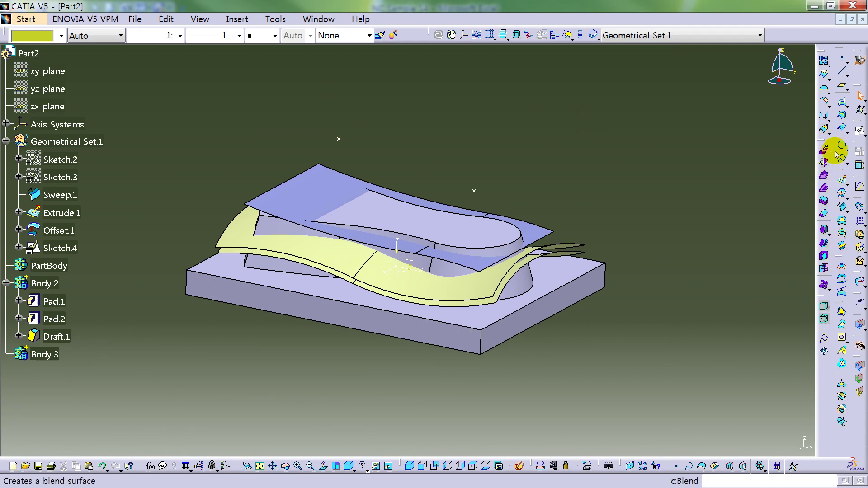
Step: Create a complete sphere surface with a 30 mm radius centred on the sketch's upper-left point
left_click(847, 189)
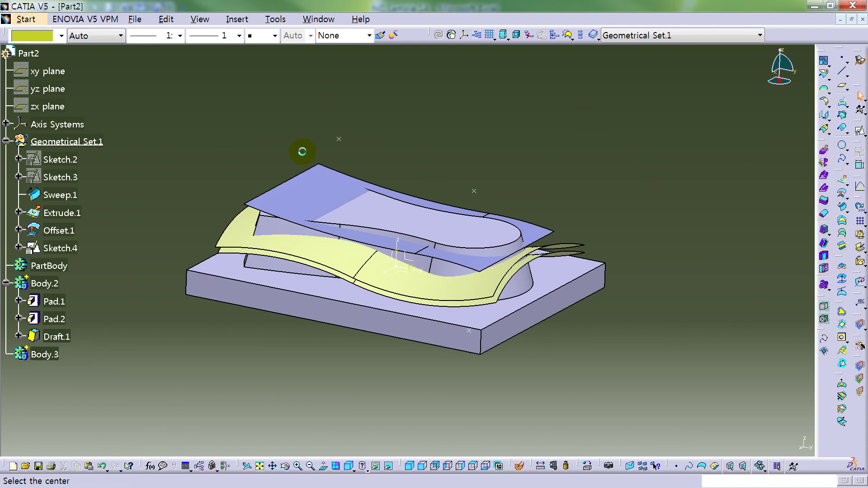
left_click(340, 138)
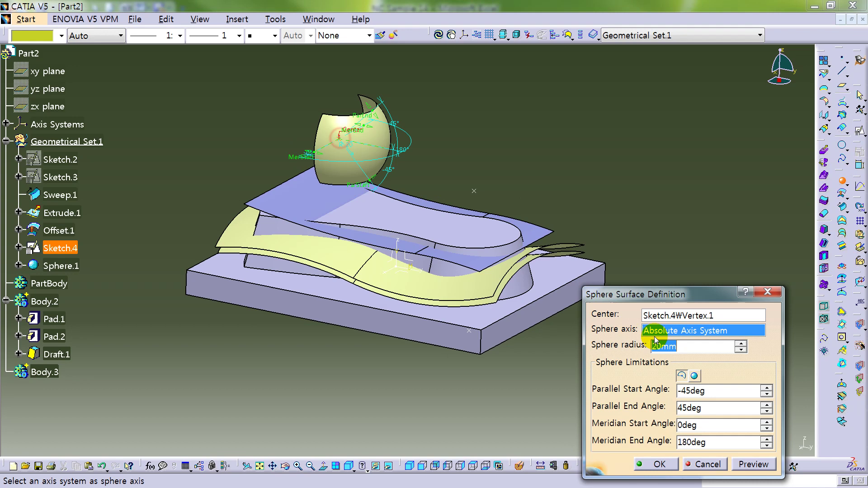
left_click(695, 376)
type("30")
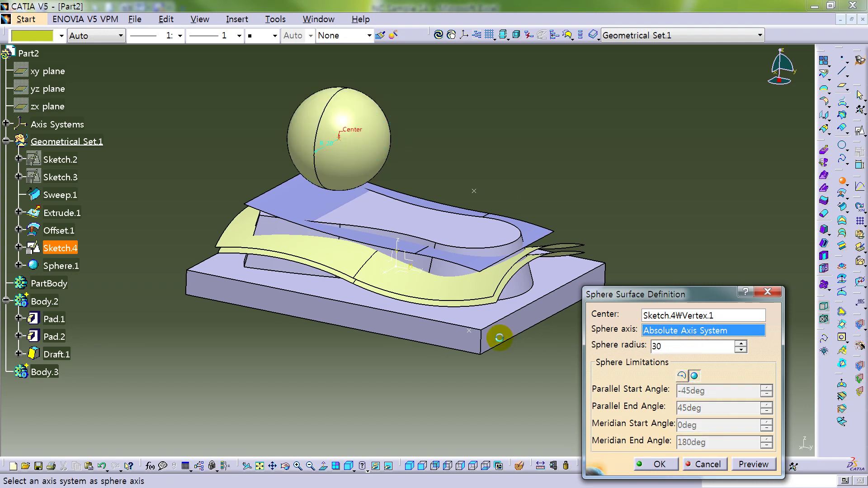
key("Return")
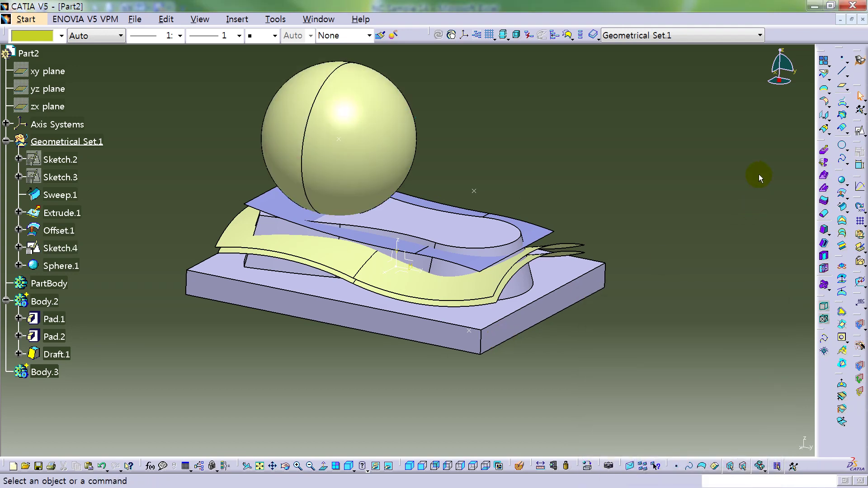
Step: Create a complete sphere surface with a 25 mm radius centred on the sketch's upper-right point
left_click(842, 181)
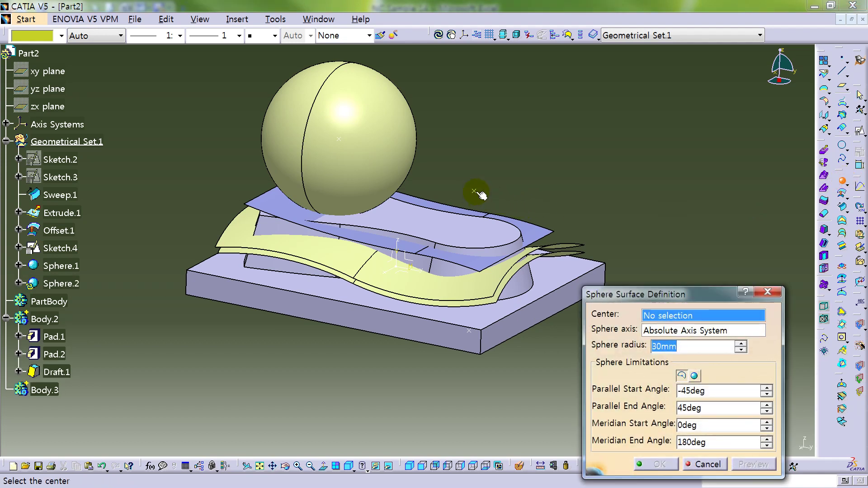
left_click(479, 192)
left_click(695, 376)
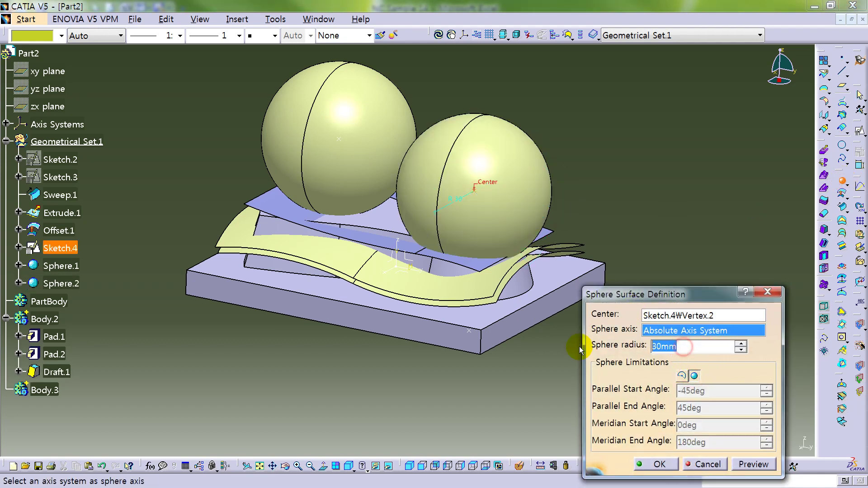
key("Return")
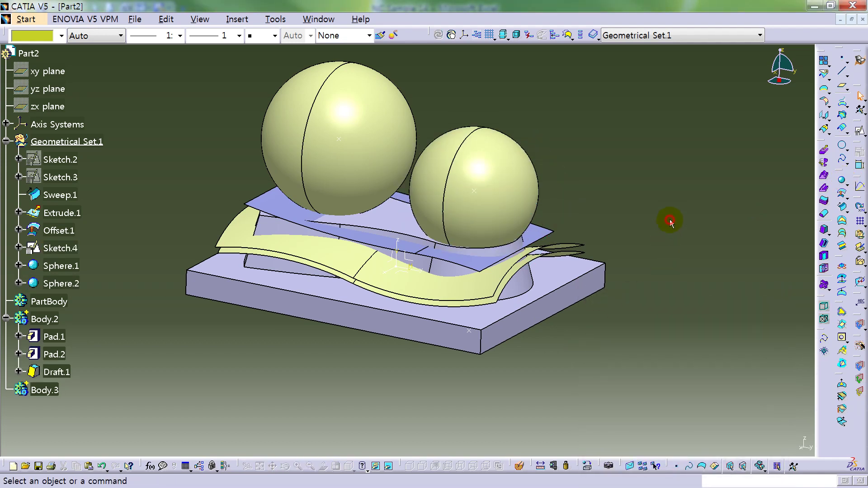
Step: Create a complete sphere surface with a 35 mm radius centred on the sketch point below the base
left_click(841, 181)
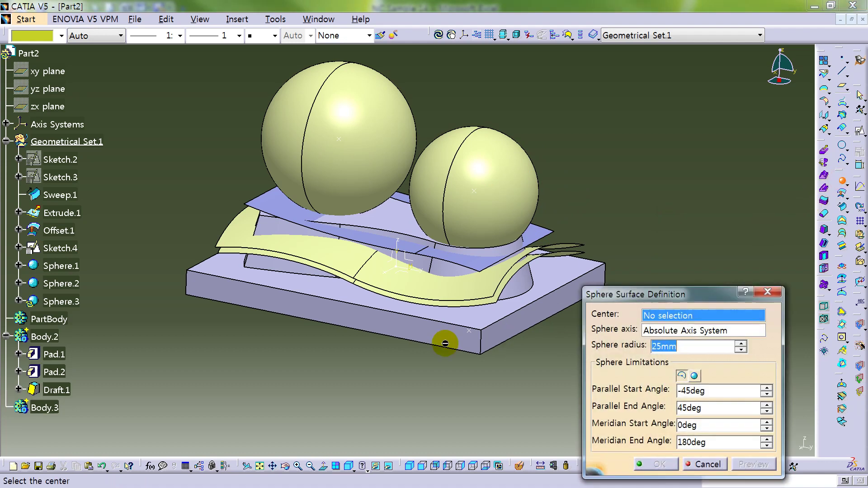
left_click(471, 330)
left_click(695, 376)
double_click(661, 346)
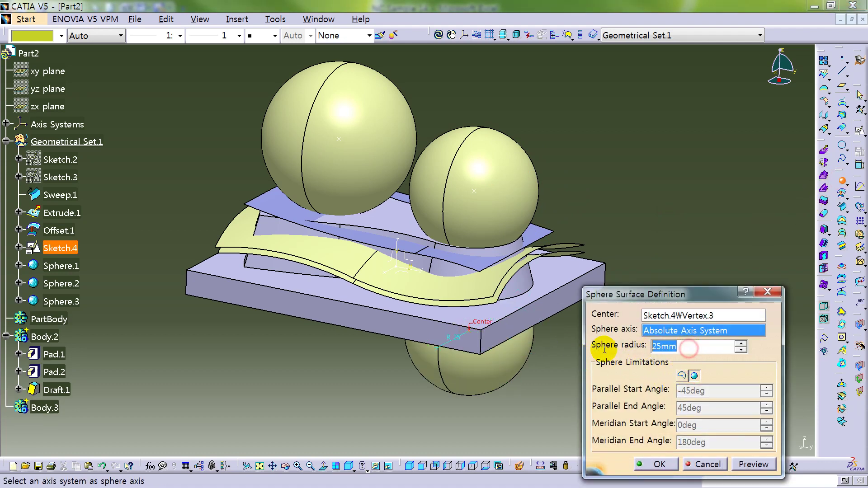
type("35")
key("Return")
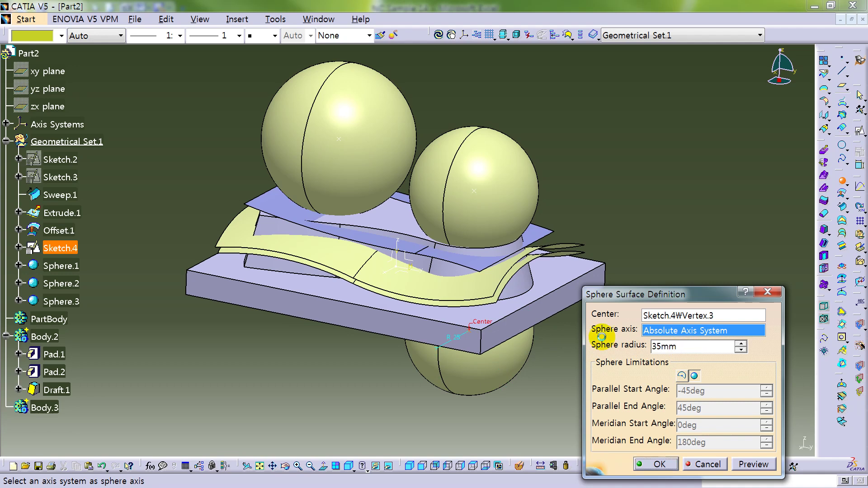
Step: Hide the drafted block body, Body.2, so only the construction surfaces remain displayed
right_click(62, 342)
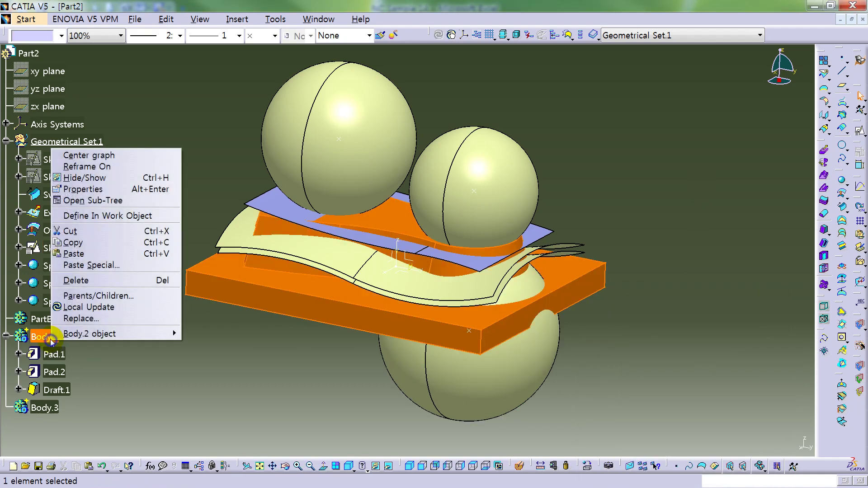
left_click(100, 178)
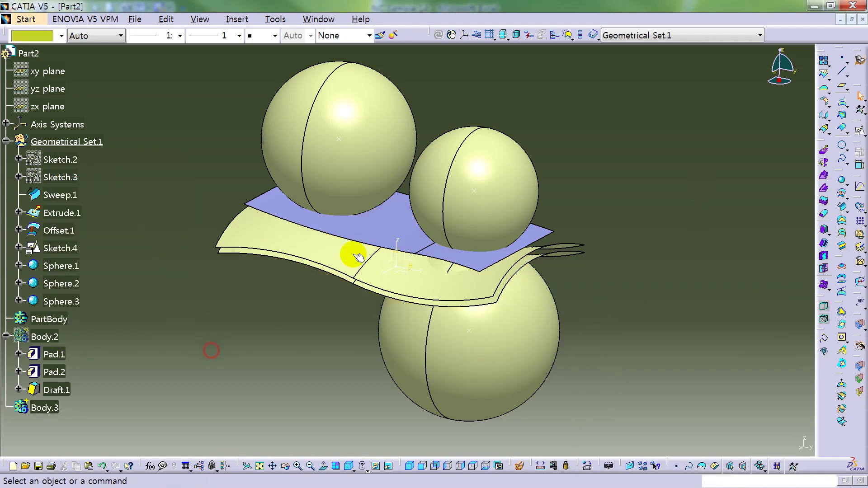
middle_click_drag(354, 252, 451, 199)
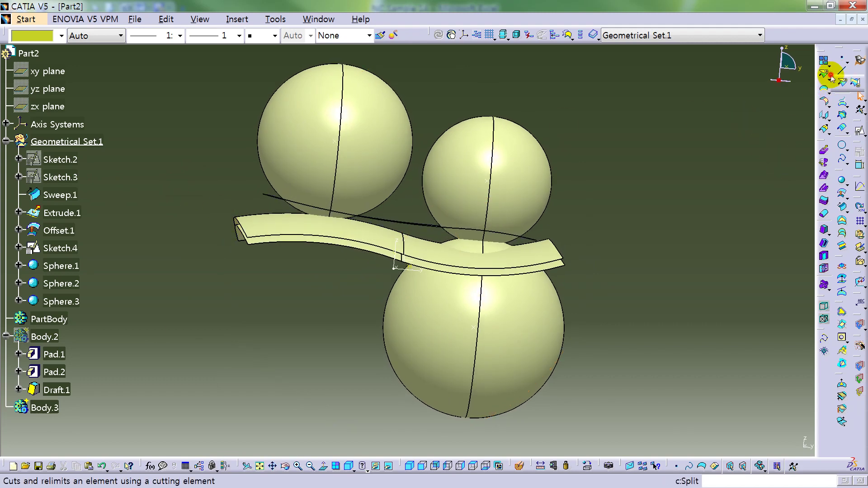
Step: Trim Extrude.1 with Sphere.1 and Sphere.2, keeping the spheres' lower caps as round recesses in the extruded surface
left_click(845, 74)
middle_click_drag(374, 189, 412, 225)
left_click(411, 225)
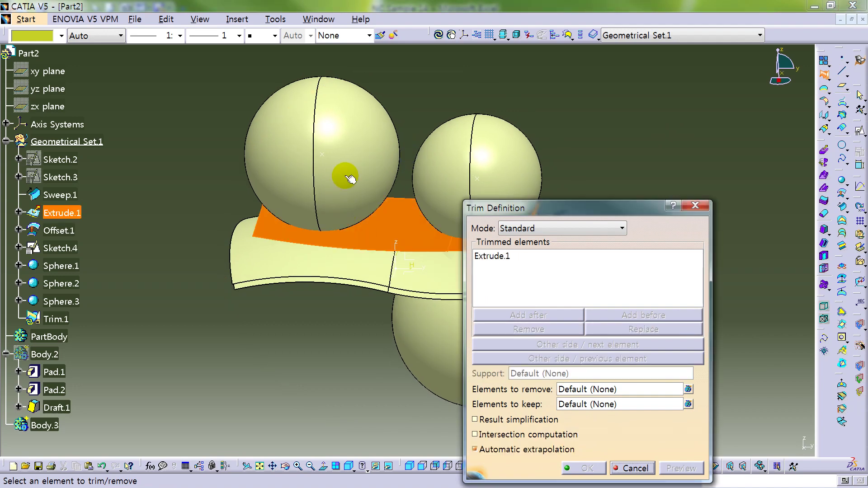
left_click(346, 176)
left_click(530, 345)
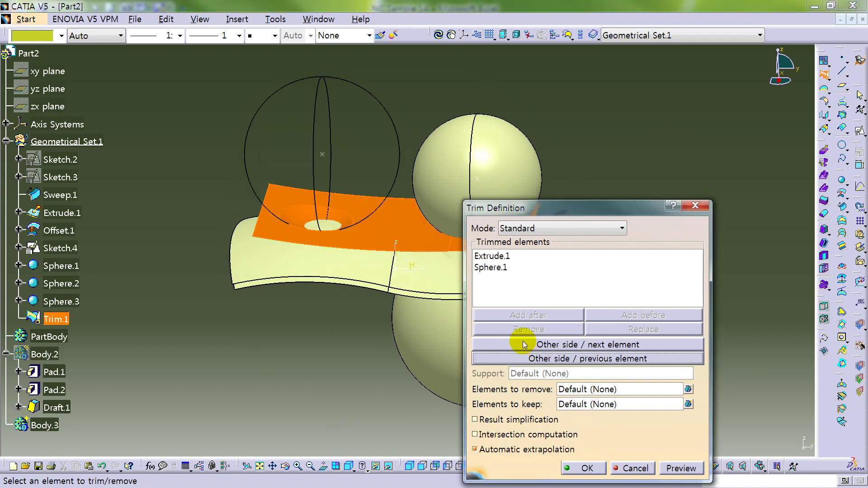
left_click(444, 196)
left_click(534, 345)
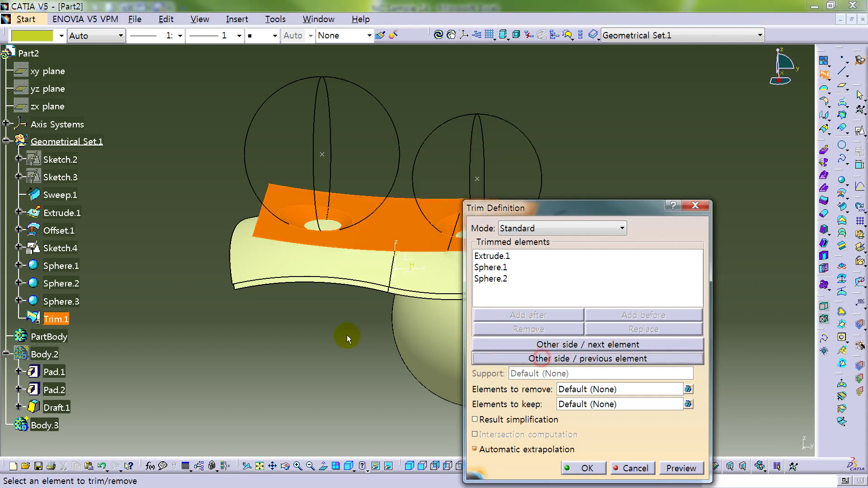
Step: Add Sphere.3 to the trim, keep its upper cap inside the Sphere.2 recess, and create the trimmed surface
middle_click_drag(322, 311, 201, 244)
left_click(398, 275)
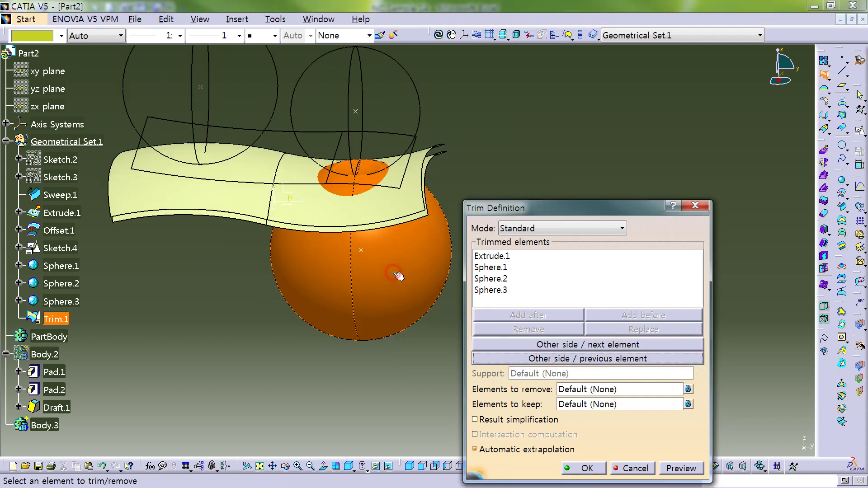
left_click(563, 344)
left_click(569, 360)
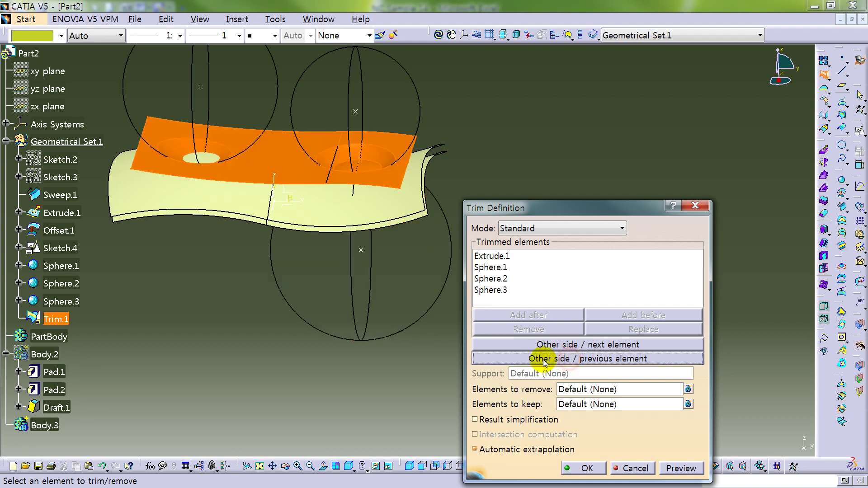
middle_click_drag(315, 285, 370, 256)
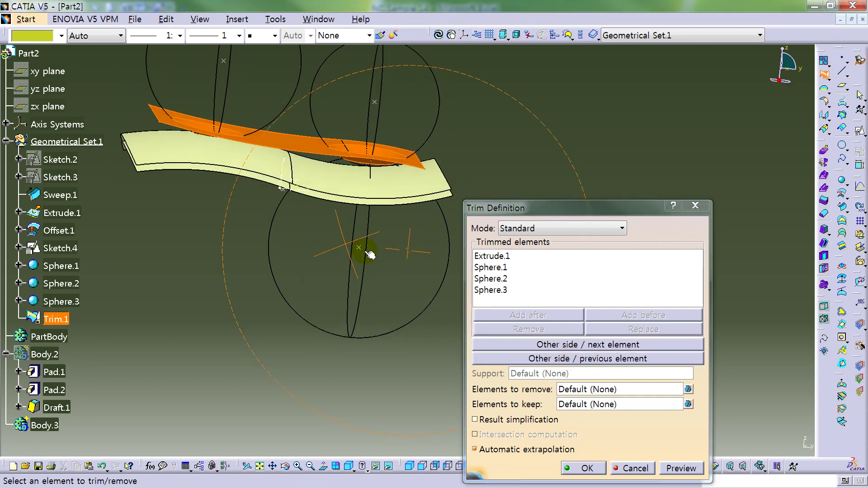
left_click(600, 473)
Step: Hide Sketch.4, which holds the sphere centre points
mouse_move(576, 193)
middle_mouse_down()
mouse_move(416, 318)
mouse_move(367, 227)
mouse_move(411, 316)
mouse_move(146, 246)
middle_mouse_up()
right_click(68, 248)
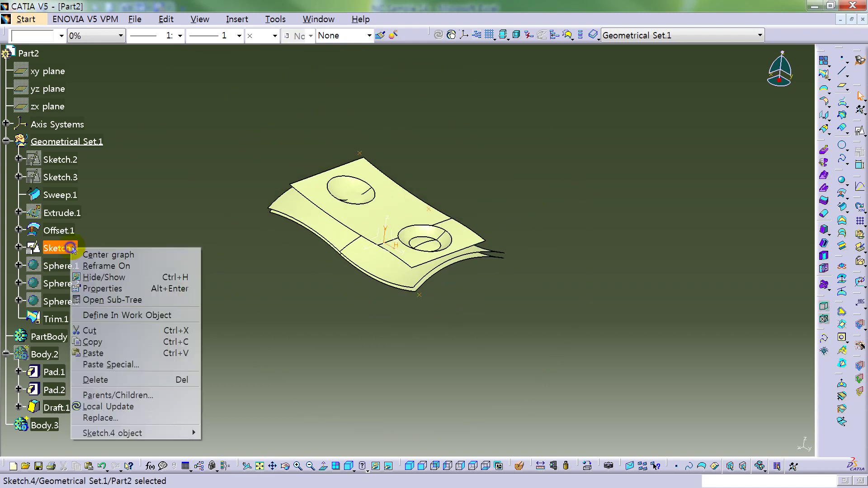
left_click(130, 278)
Step: Colour the trimmed surface Trim.1 blue
left_click(62, 319)
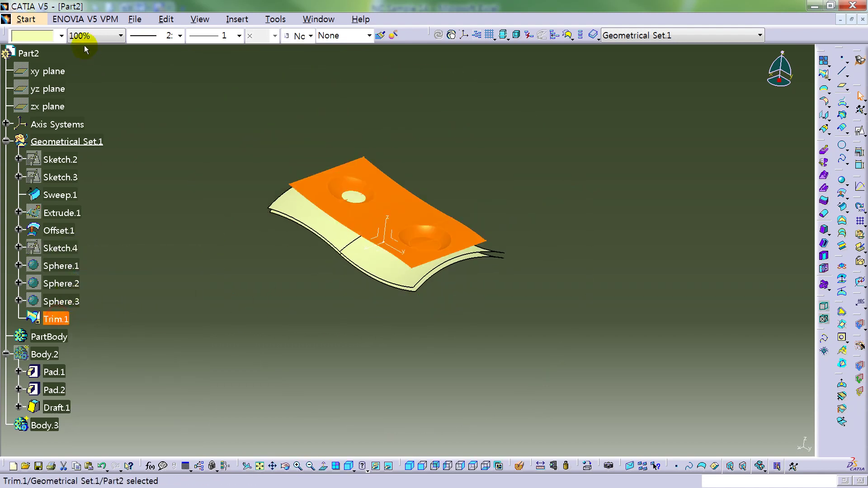
left_click(57, 36)
left_click(44, 102)
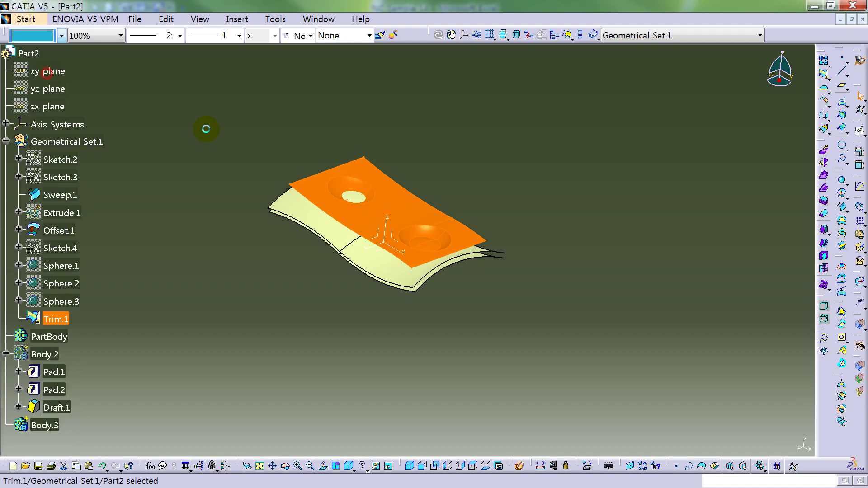
left_click(203, 129)
middle_click_drag(207, 130, 469, 159)
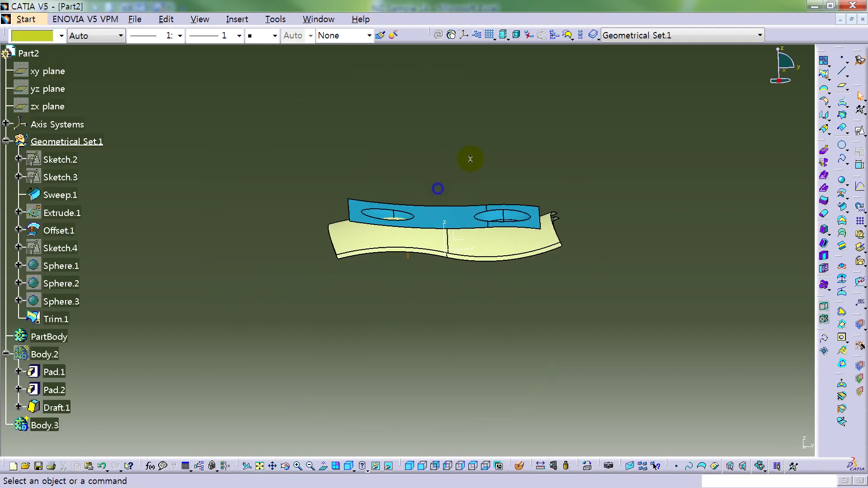
Step: Colour the offset surface Offset.1 red
left_click(59, 231)
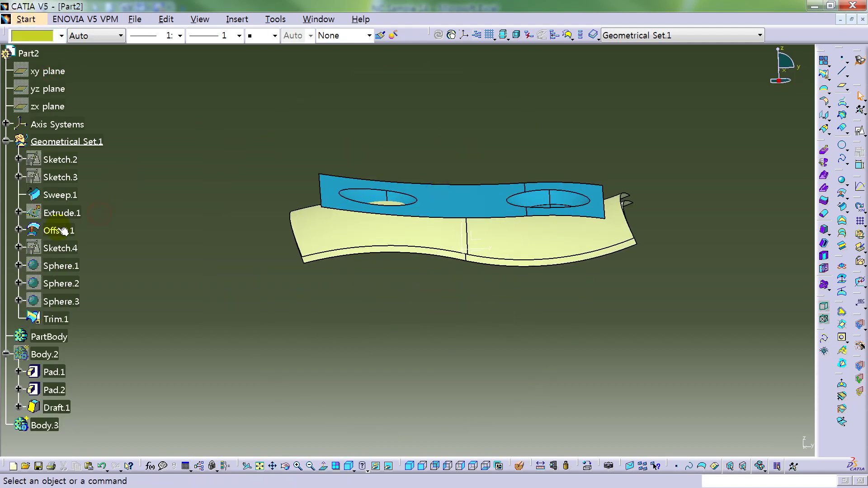
left_click(51, 40)
left_click(53, 127)
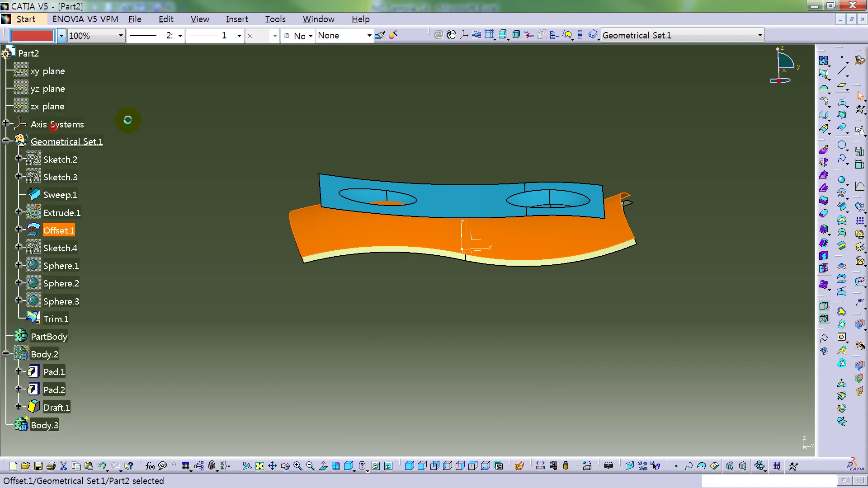
left_click(188, 117)
middle_click_drag(517, 281, 277, 287)
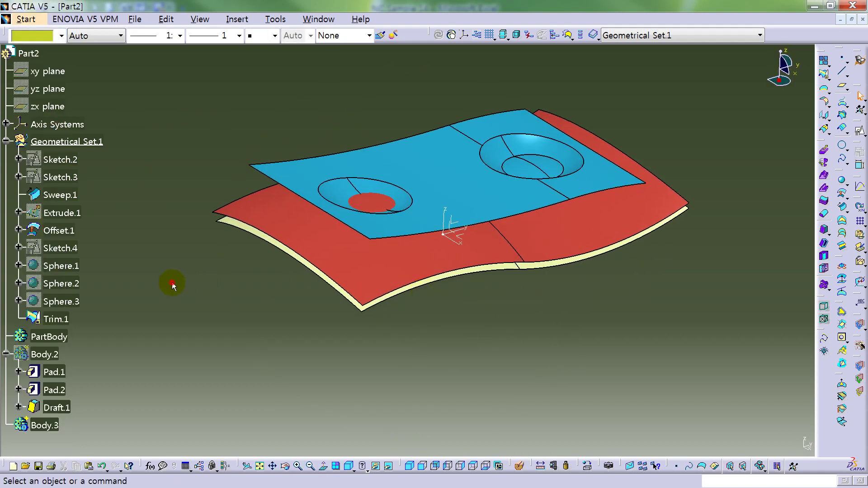
Step: Define Body.2 as the in-work object and switch to the Part Design workbench
right_click(54, 356)
left_click(100, 229)
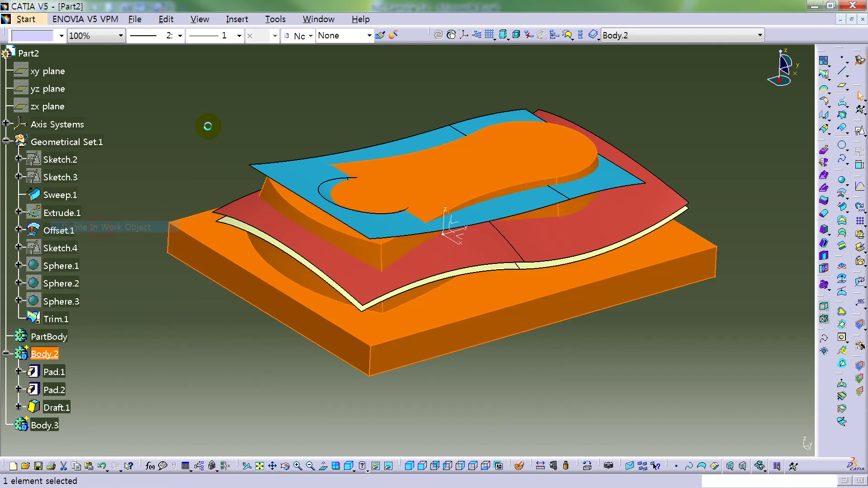
left_click(208, 126)
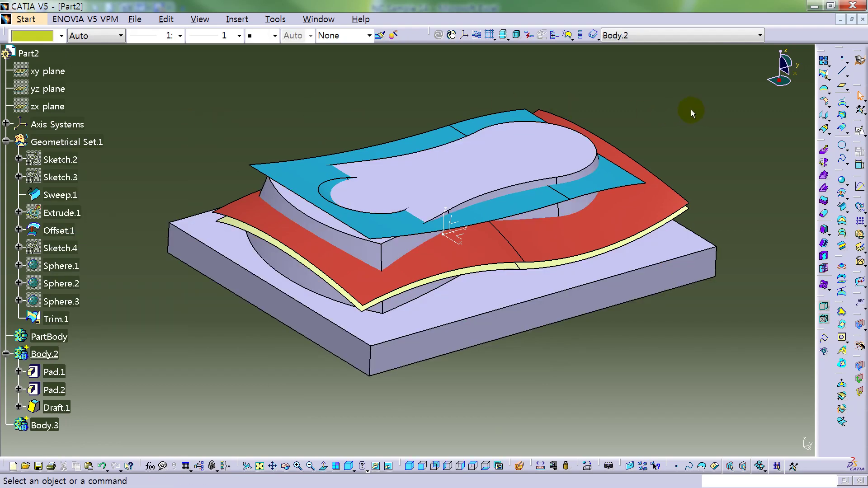
left_click(861, 60)
left_click(425, 206)
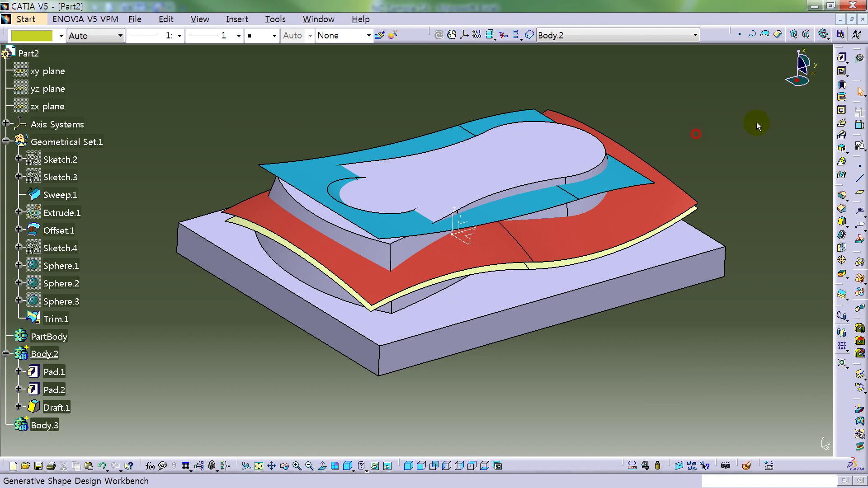
Step: Split Body.2 with the swept surface Sweep.1, keeping the material below the surface
left_click(848, 300)
left_click(821, 303)
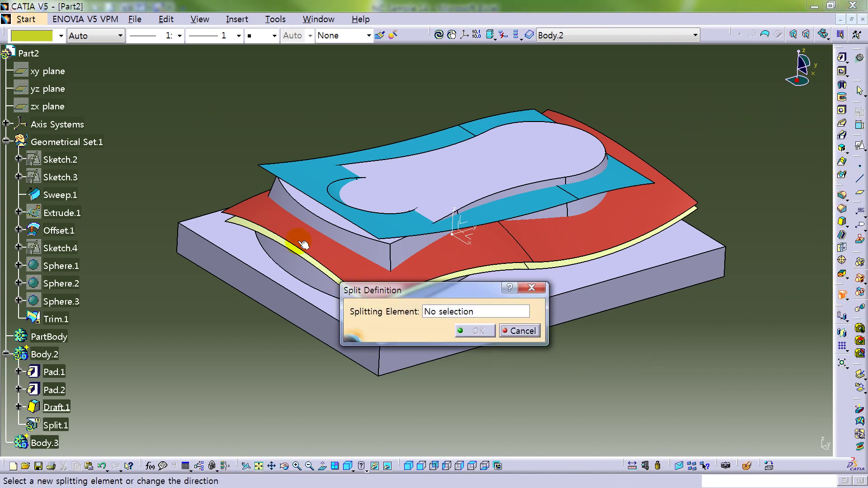
middle_click_drag(303, 244, 181, 206)
left_click(54, 198)
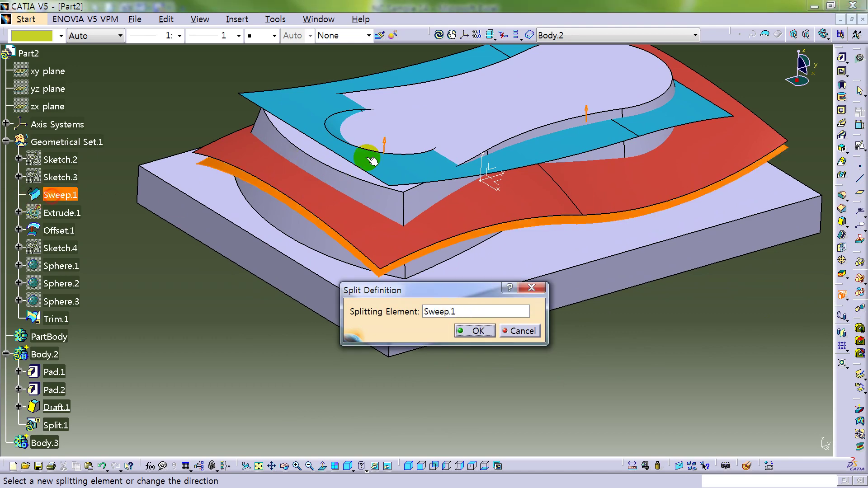
middle_click_drag(367, 157, 470, 165)
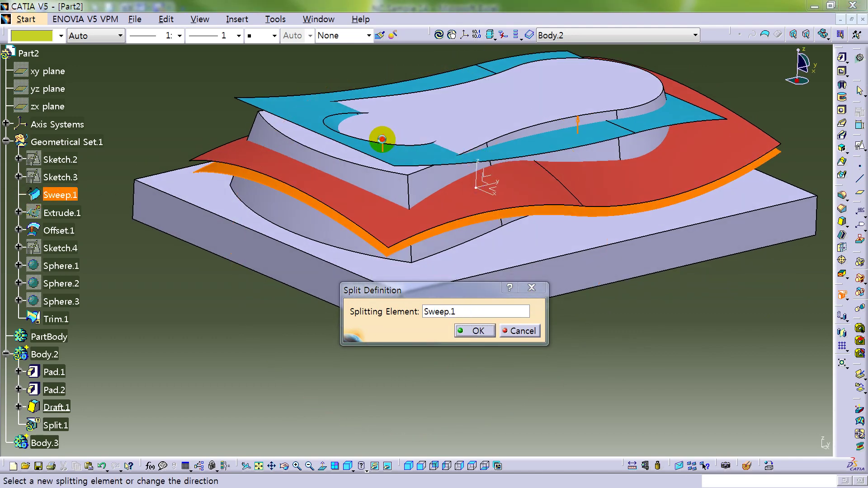
left_click(474, 331)
left_click(573, 360)
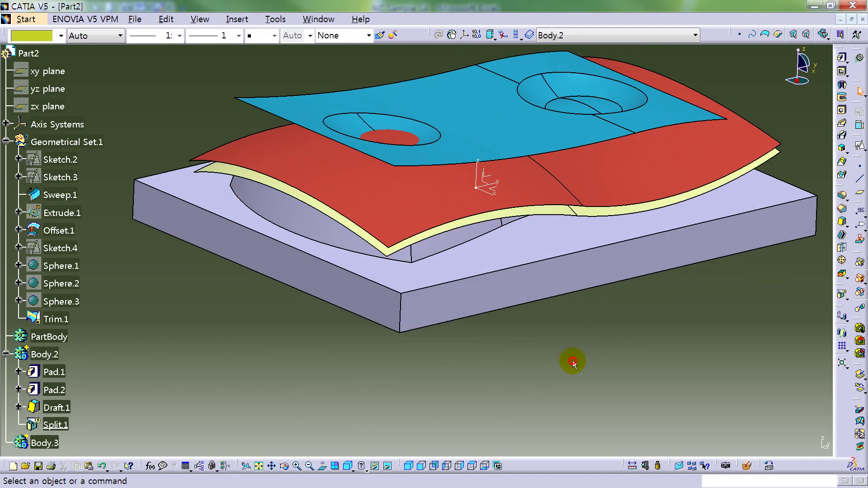
middle_click_drag(573, 360, 437, 287)
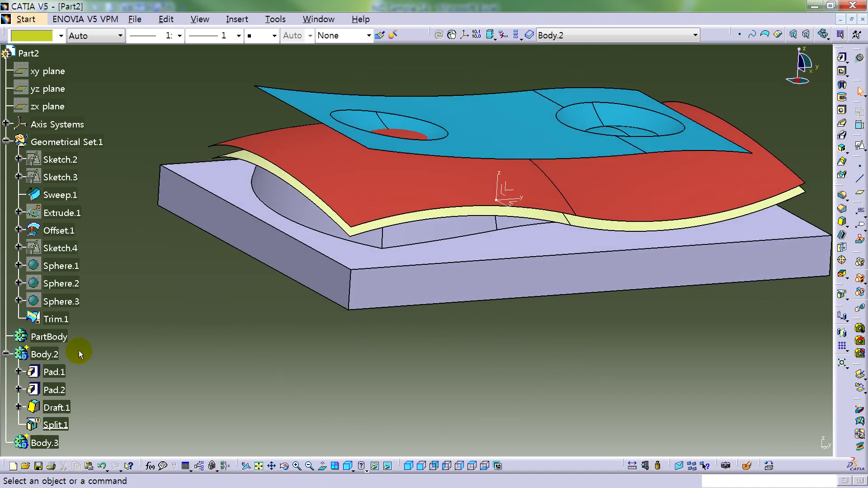
right_click(51, 315)
left_click(97, 140)
left_click(147, 169)
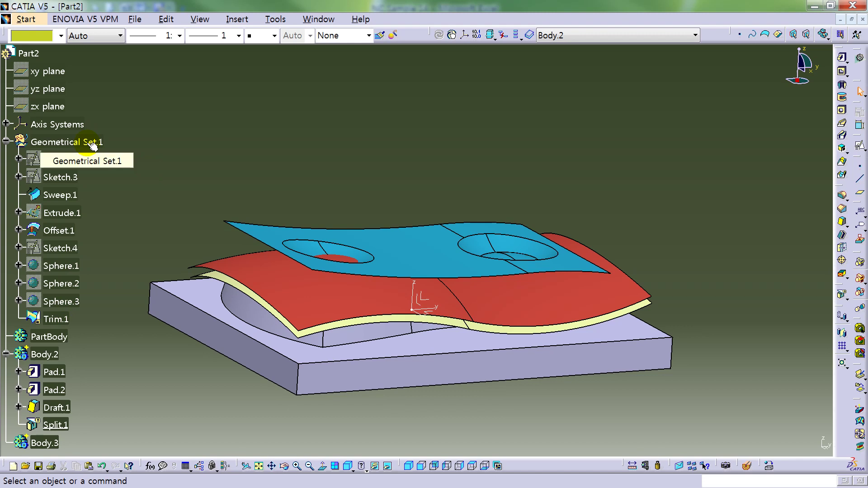
Step: Hide the swept surface Sweep.1
scroll(310, 163, "down", 5)
middle_click_drag(355, 154, 376, 144)
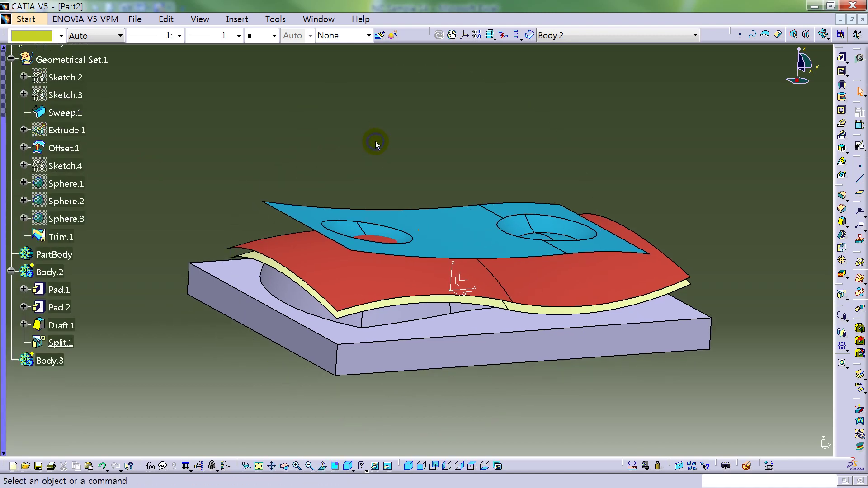
right_click(72, 117)
left_click(100, 139)
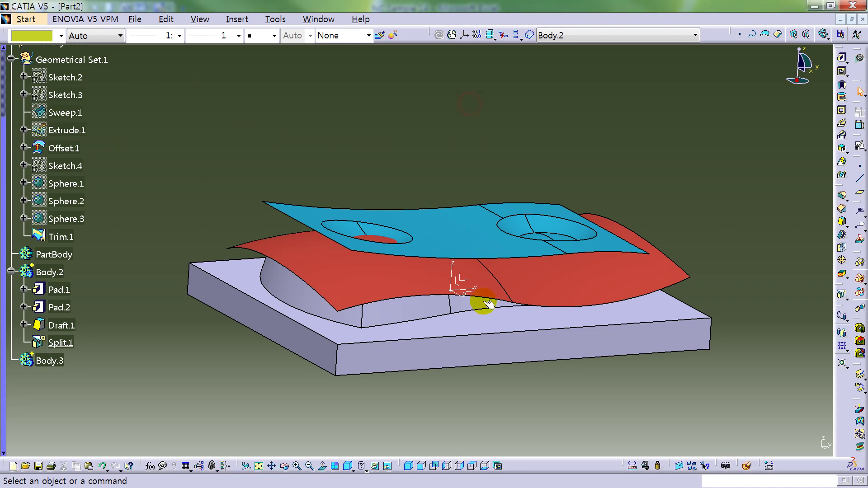
Step: Create a positioned sketch on the absolute axis system's XY plane with the axes swapped and the V direction reversed
left_click(466, 294)
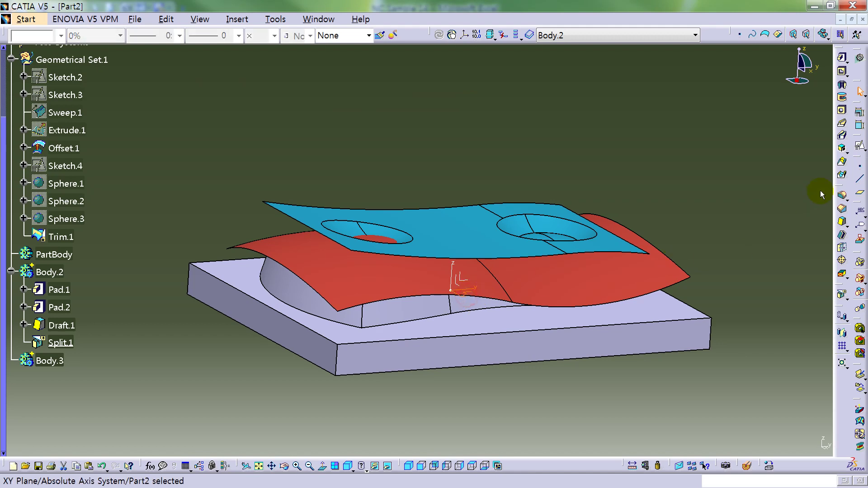
left_click(860, 146)
left_click(774, 365)
left_click(725, 365)
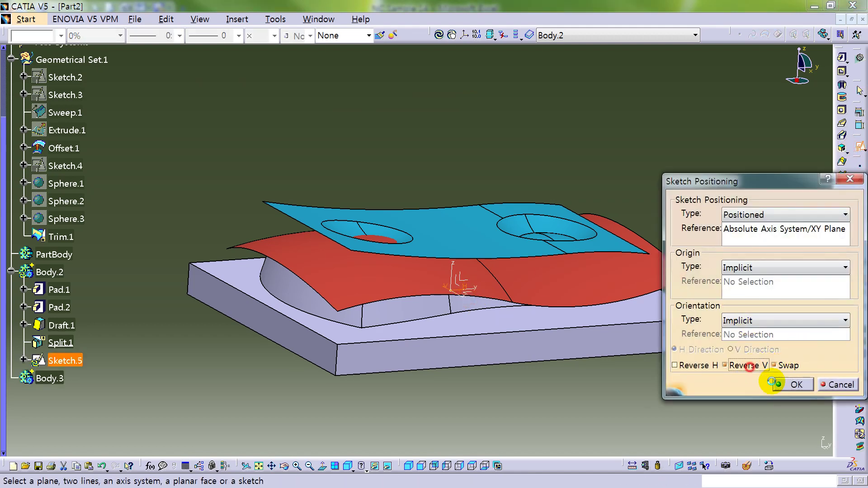
left_click(795, 384)
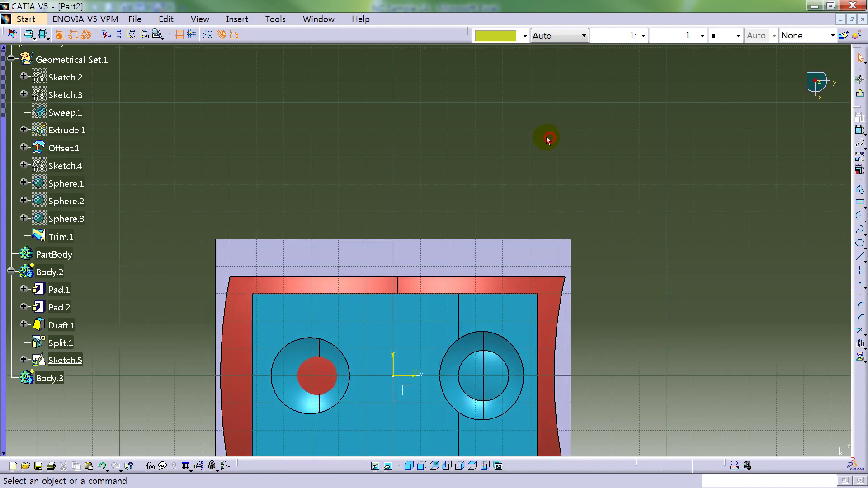
mouse_move(548, 136)
middle_mouse_down()
mouse_move(489, 108)
mouse_move(496, 95)
middle_mouse_up()
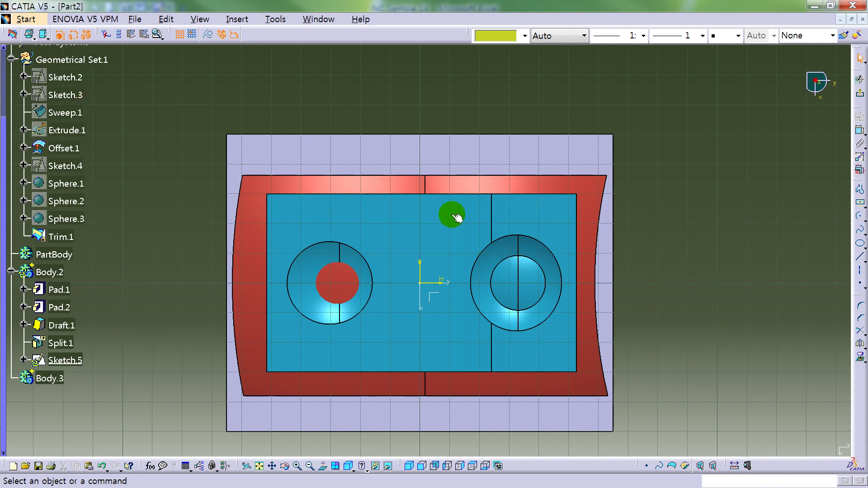
Step: Cut the displayed part by the sketch plane to expose the block's profile on the base
left_click(755, 225)
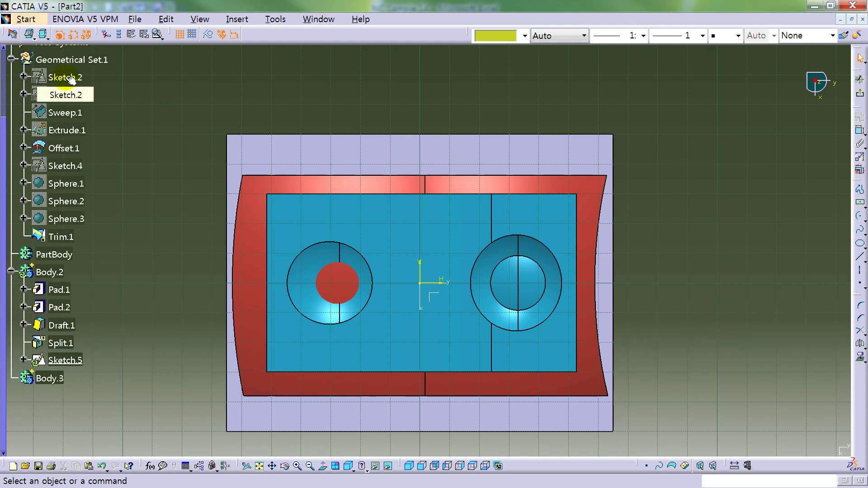
left_click(12, 35)
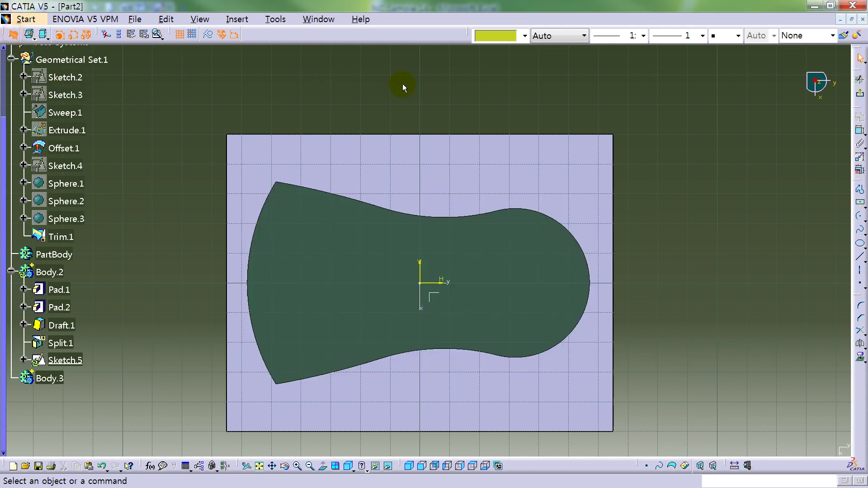
left_click(403, 84)
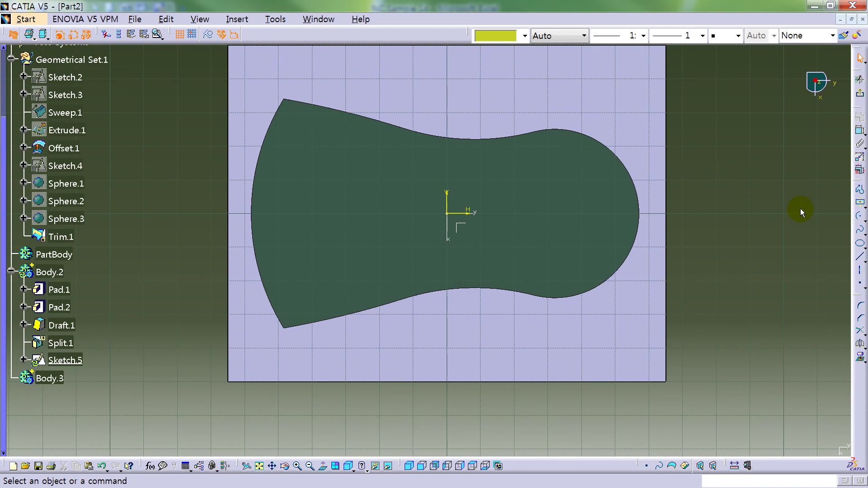
Step: Sketch a rectangle about 12.5 mm wide and 21.6 mm tall just below the sketch origin, overlapping the block profile's lower edge
left_click(863, 204)
left_click(758, 211)
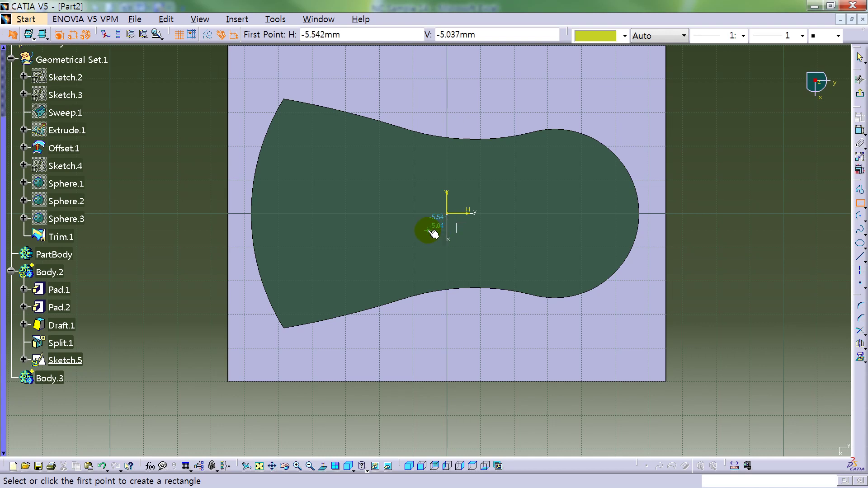
left_click(428, 231)
left_click(470, 303)
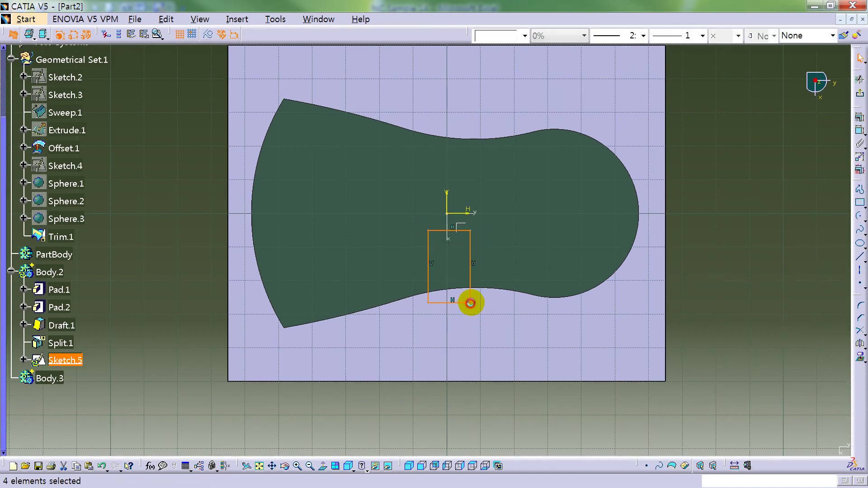
left_click(767, 226)
Step: Dimension the horizontal distance between the rectangle's edge nearest the rounded end and the axis of the block's rounded end
left_click(859, 131)
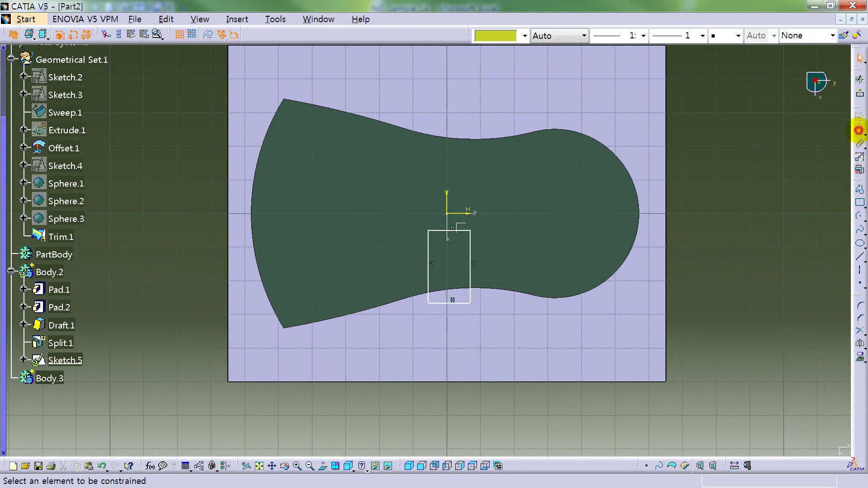
left_click(475, 244)
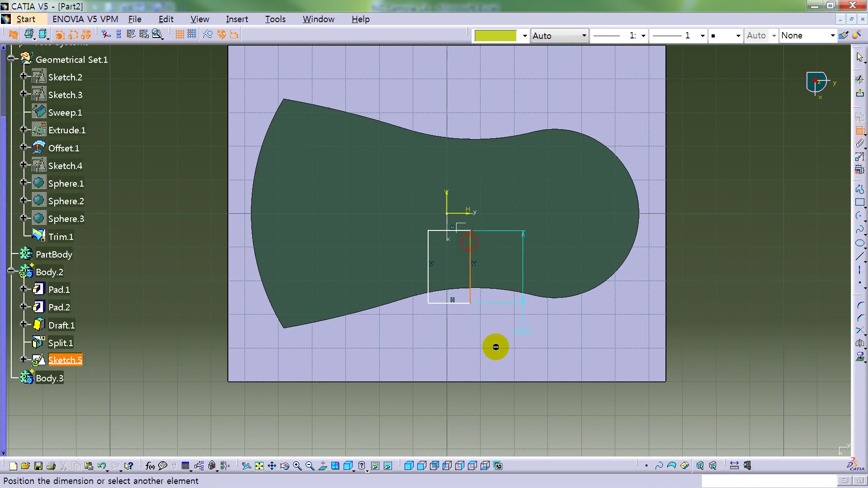
middle_click_drag(495, 345, 450, 266)
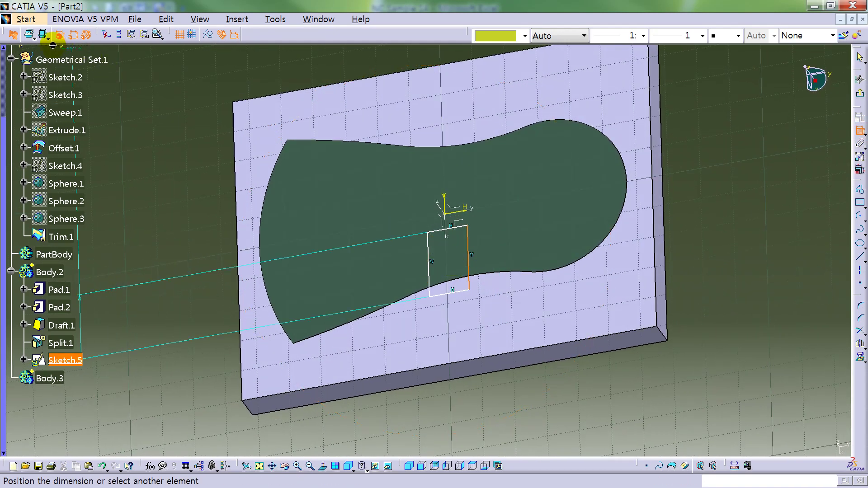
left_click(14, 35)
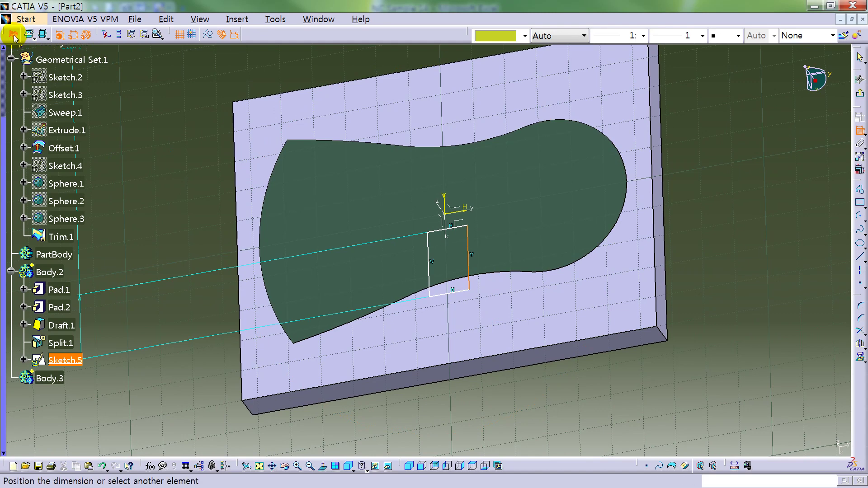
middle_click_drag(527, 287, 556, 198)
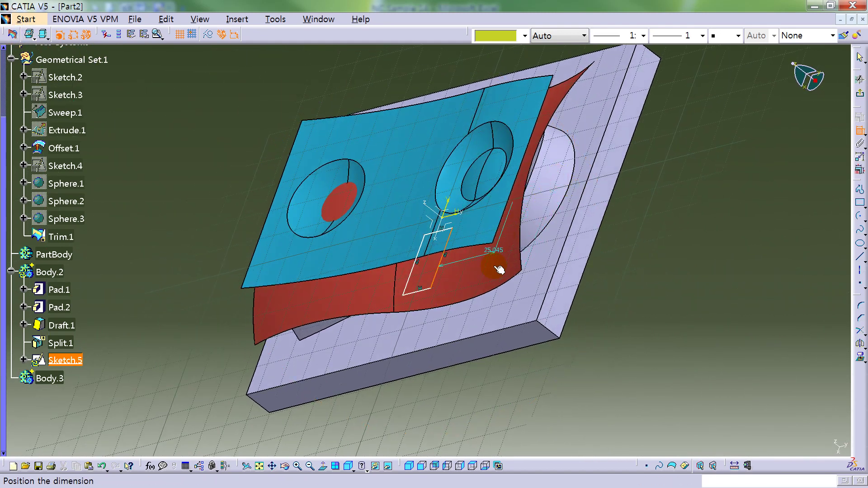
left_click(469, 395)
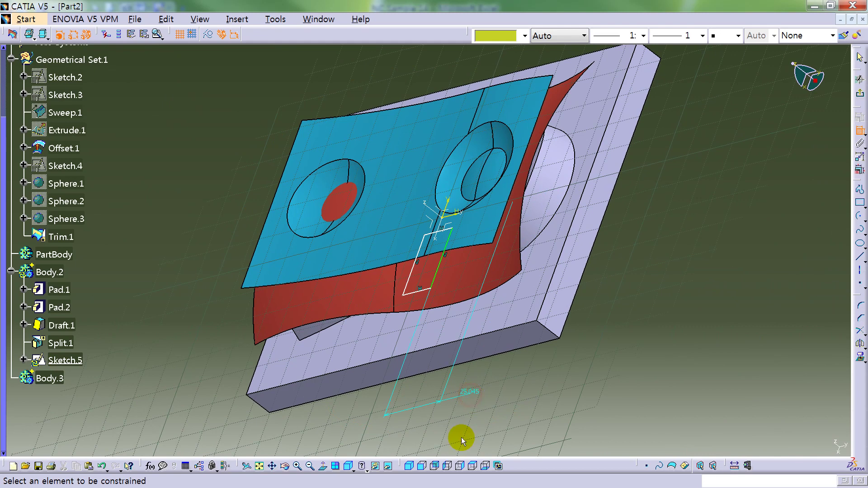
left_click(324, 466)
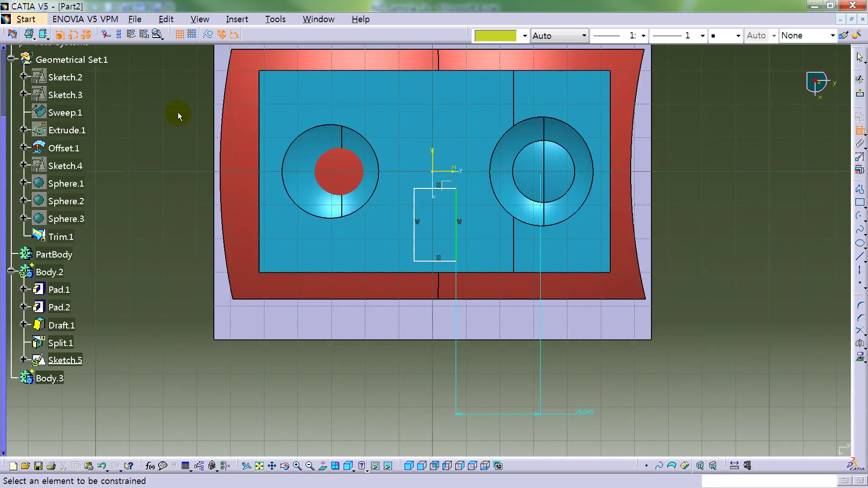
left_click(12, 35)
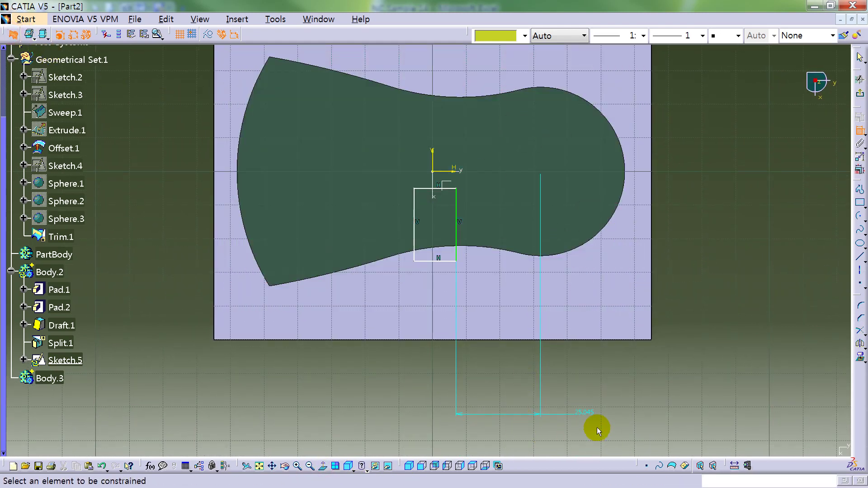
Step: Place the distance dimension just below the rectangle and set it to 27 mm
mouse_move(585, 414)
left_mouse_down()
mouse_move(503, 403)
mouse_move(528, 417)
mouse_move(523, 282)
left_mouse_up()
double_click(509, 283)
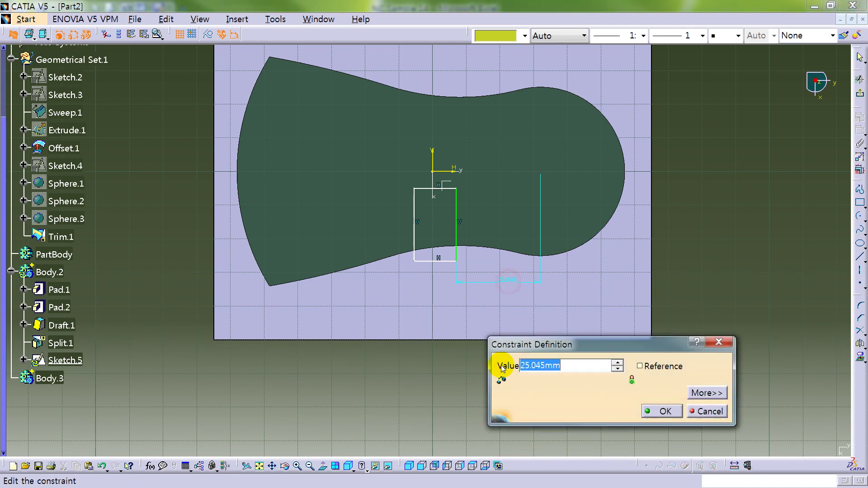
type("27")
key("Return")
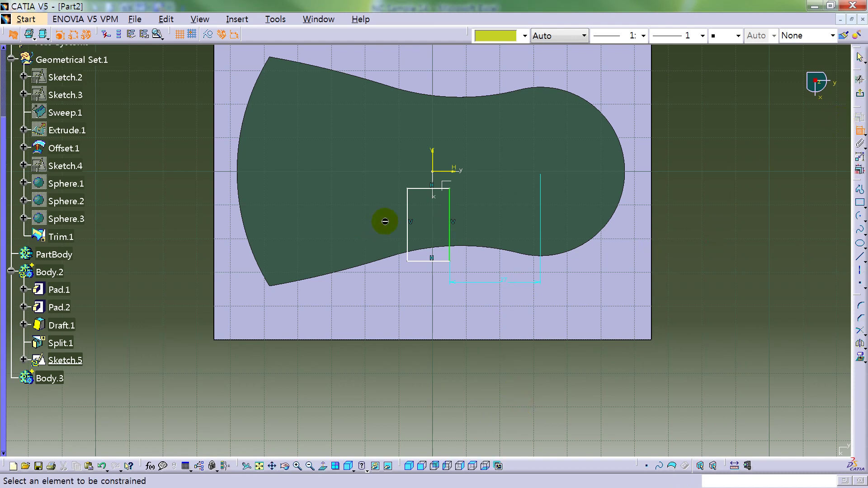
Step: Show the background 3D elements in low light and turn off the cut by the sketch plane
left_click(42, 35)
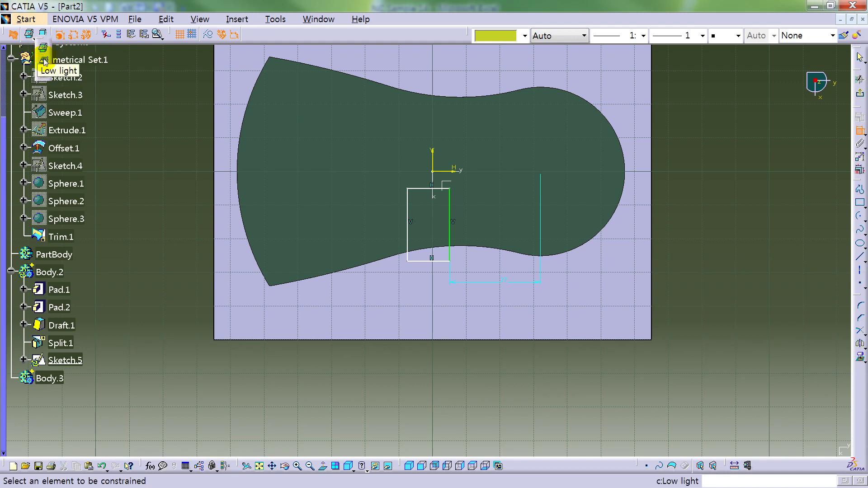
left_click(44, 62)
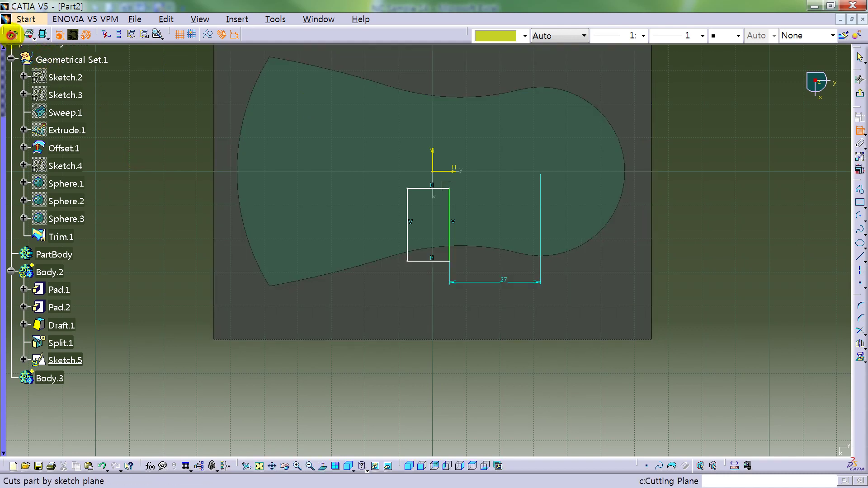
left_click(12, 35)
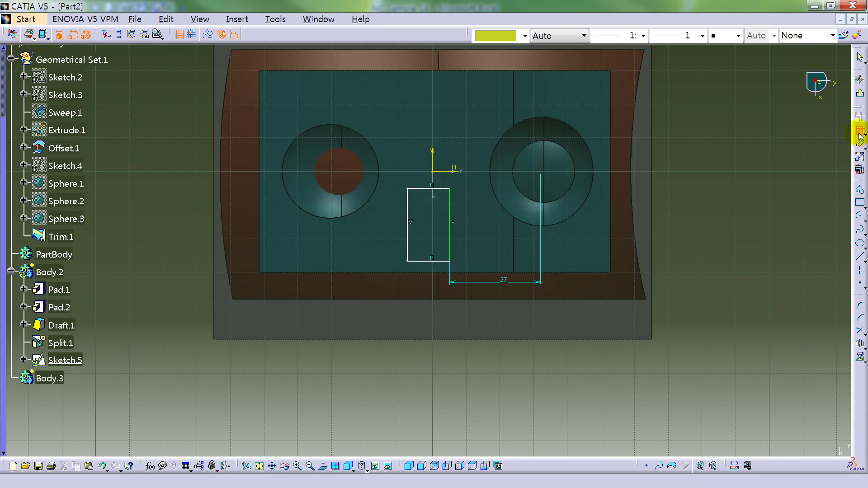
Step: Dimension the rectangle's width and set it to 9 mm
left_click(409, 216)
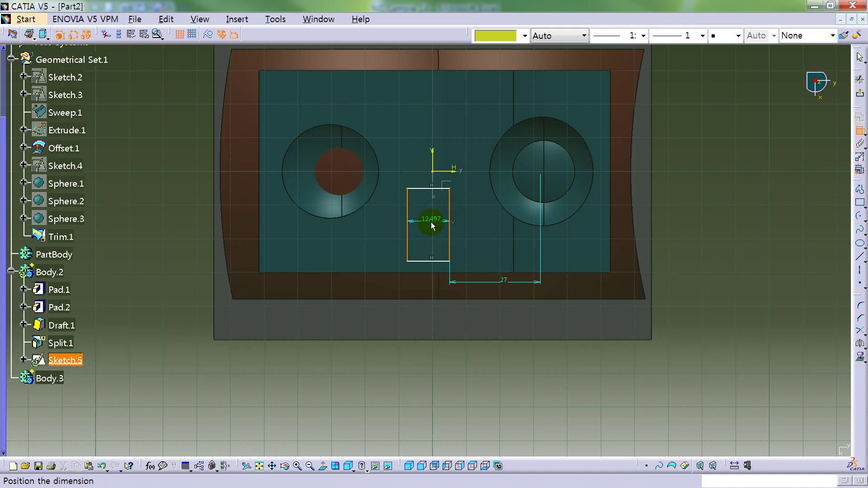
left_click(432, 225)
double_click(431, 220)
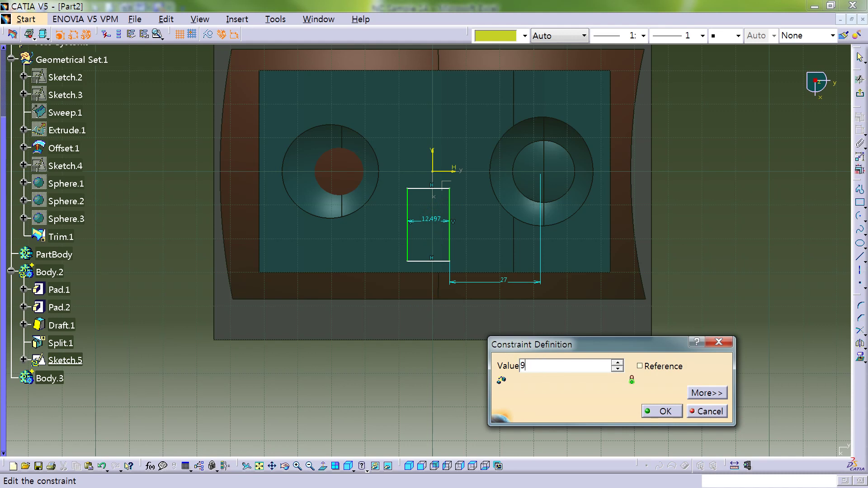
type("9")
key("Return")
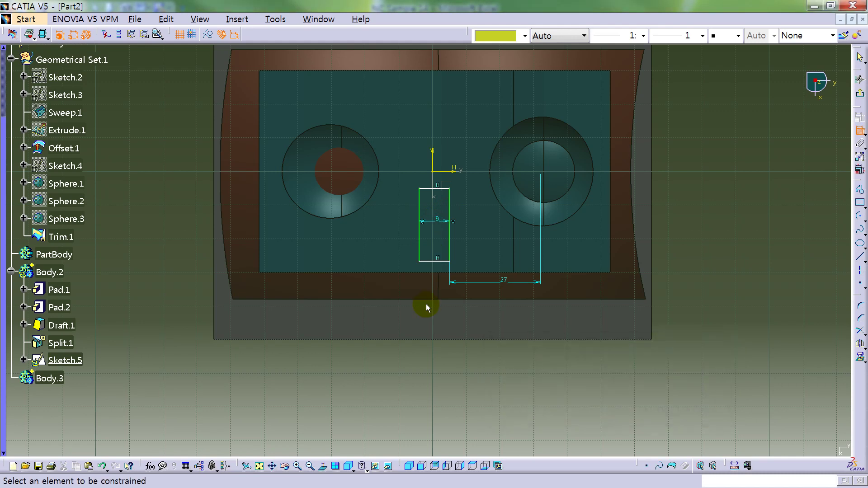
Step: Dimension the rectangle's vertical side and set its length to 14 mm
left_click(423, 233)
left_click(409, 238)
double_click(410, 239)
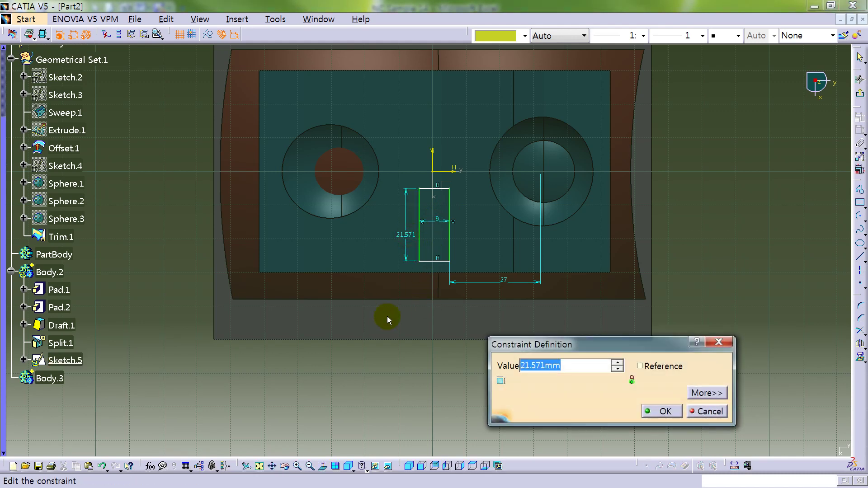
type("14")
key("Return")
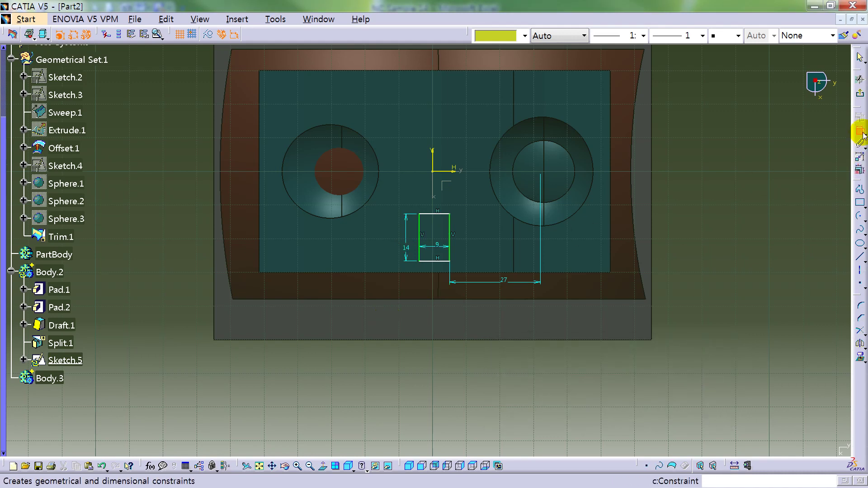
Step: Auto-search the rectangle's connected edges and mirror them about the sketch's H axis
right_click(449, 217)
mouse_move(512, 349)
left_click(602, 407)
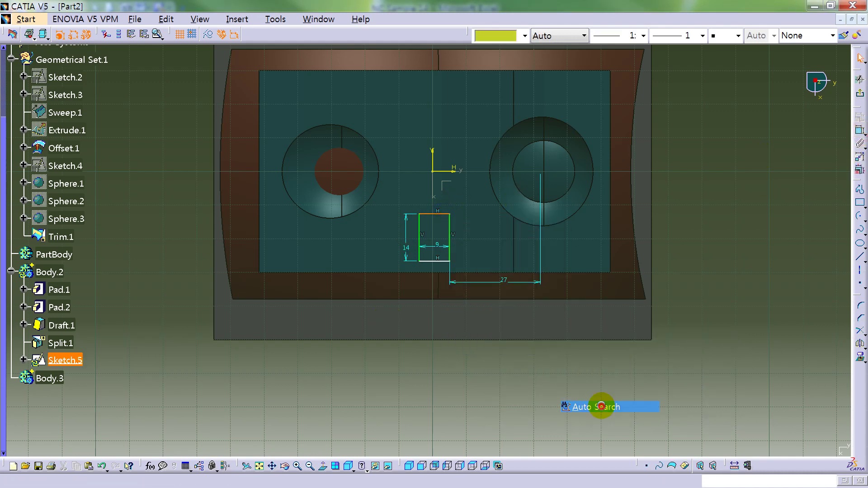
left_click(860, 344)
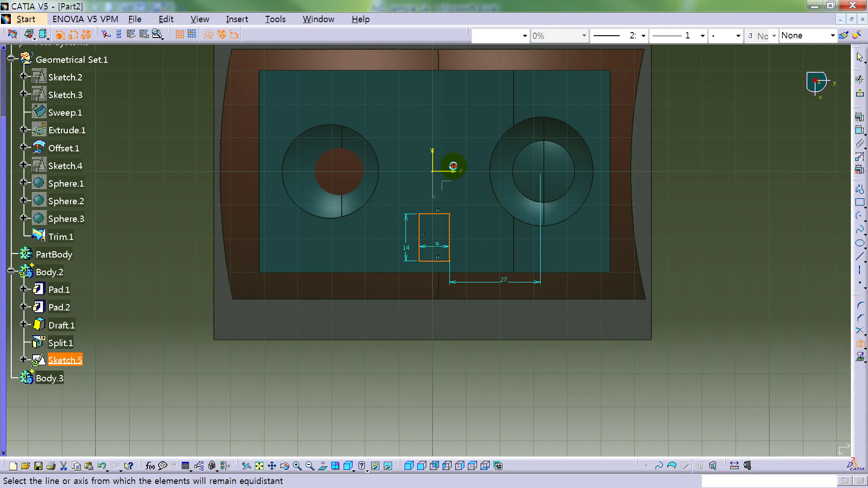
left_click(454, 167)
Step: Dimension the gap between the facing edges of the two mirrored rectangles and set it to 5 mm
left_click(859, 130)
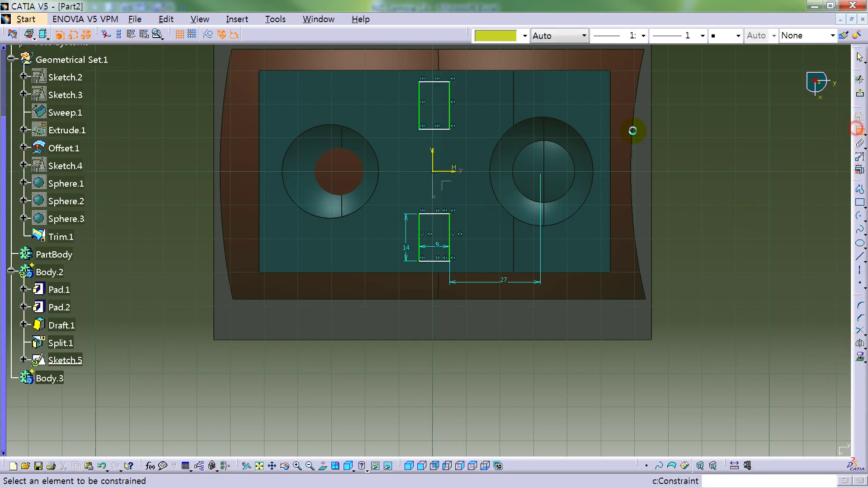
left_click(442, 130)
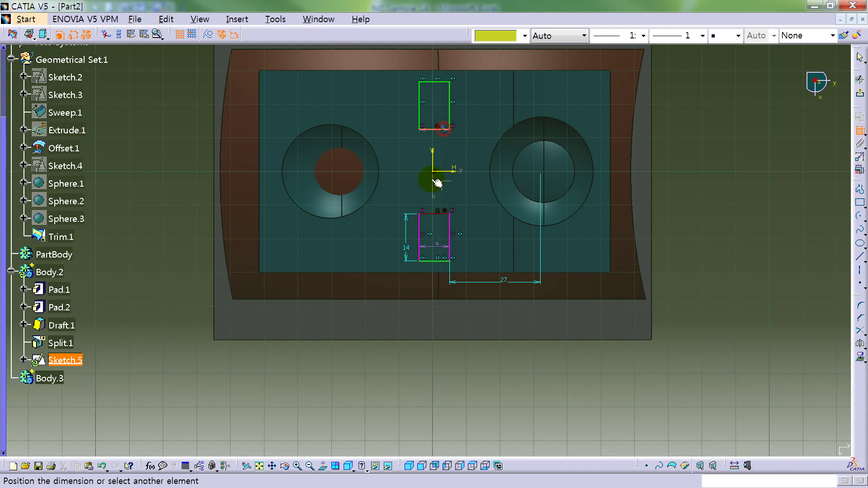
left_click(445, 214)
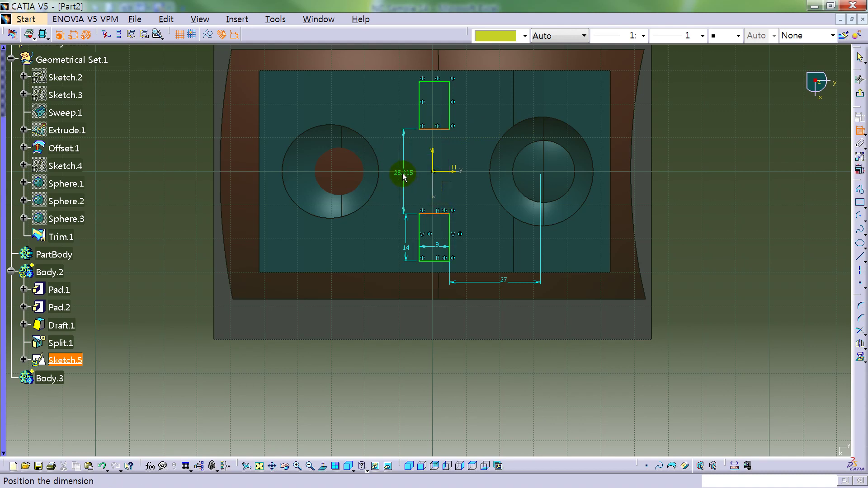
left_click(404, 176)
double_click(403, 172)
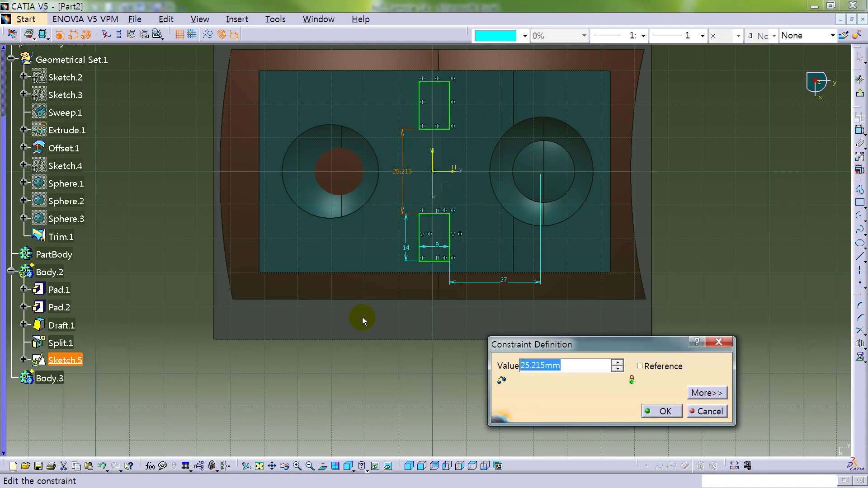
type("5mm")
key("Return")
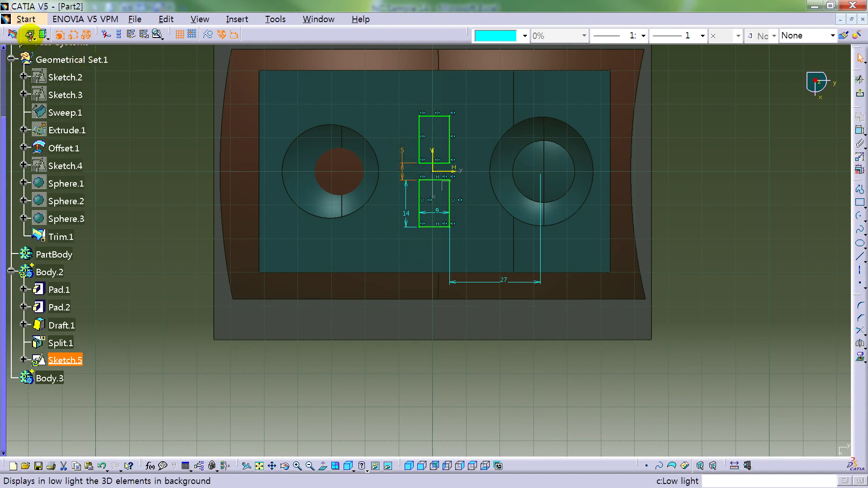
Step: Finish the two-rectangle sketch and exit to the part workbench
left_click(174, 190)
middle_click_drag(489, 285, 519, 364)
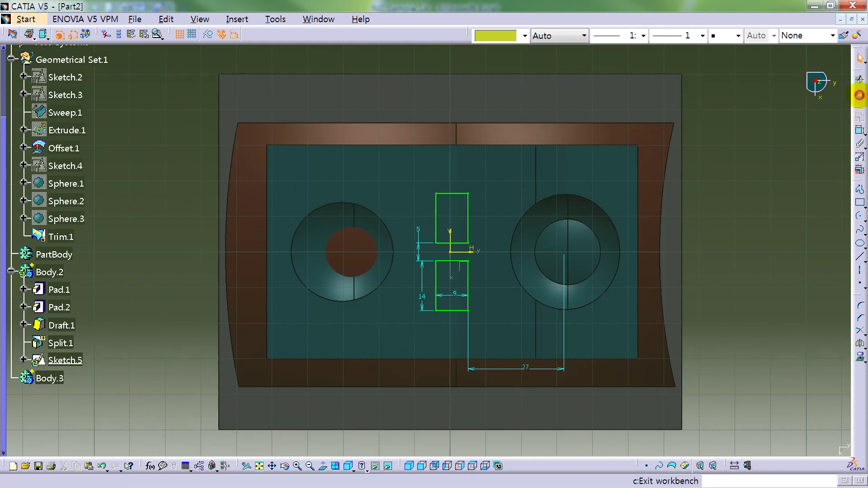
left_click(858, 108)
Step: Pad Sketch.5 up to the surface Offset.1 with a 0 mm offset
mouse_move(682, 188)
middle_mouse_down()
mouse_move(479, 275)
mouse_move(481, 213)
mouse_move(480, 224)
middle_mouse_up()
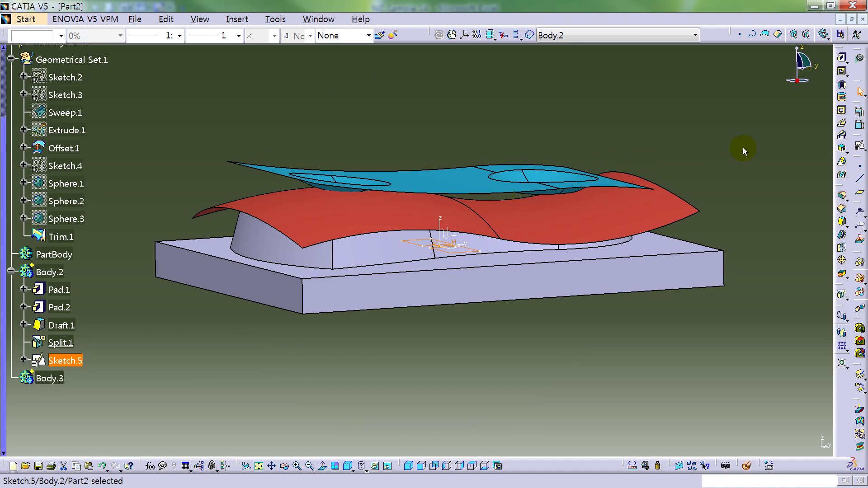
left_click(842, 57)
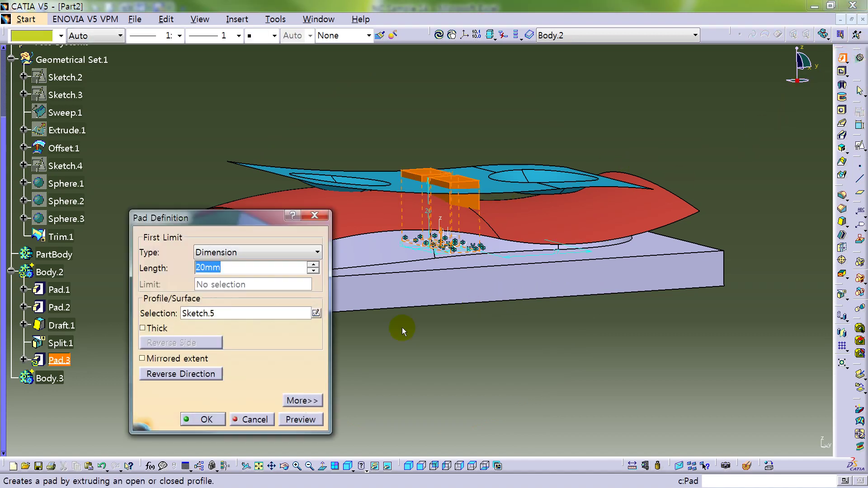
left_click(223, 252)
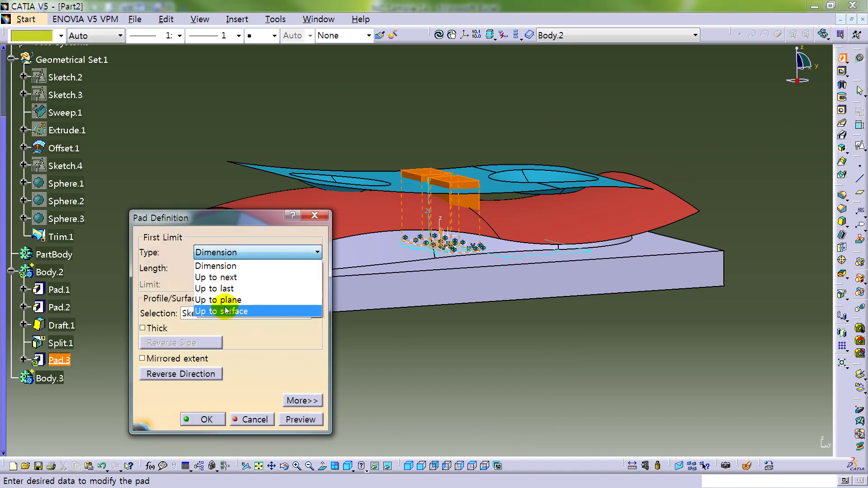
left_click(224, 311)
left_click(367, 216)
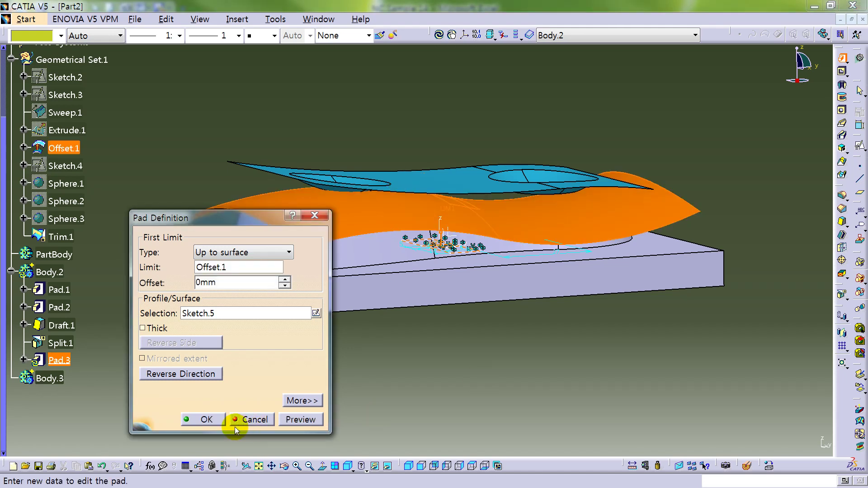
left_click(217, 418)
Step: Hide the offset surface Offset.1
left_click(545, 373)
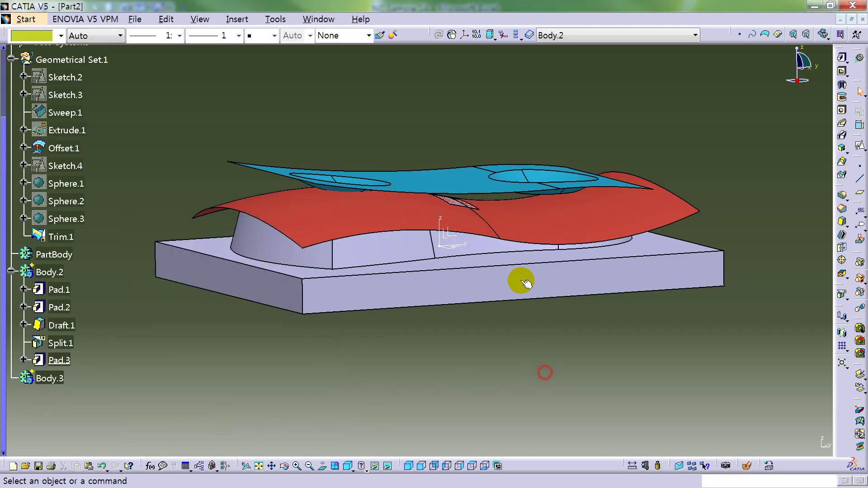
right_click(549, 222)
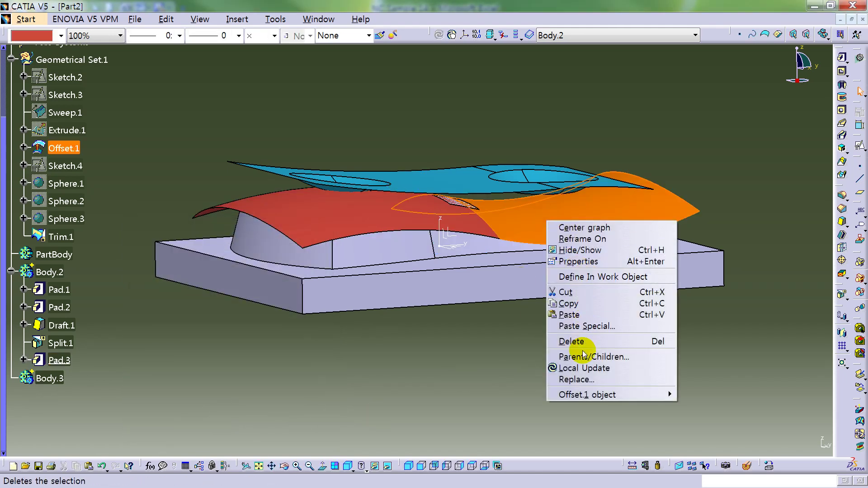
left_click(581, 250)
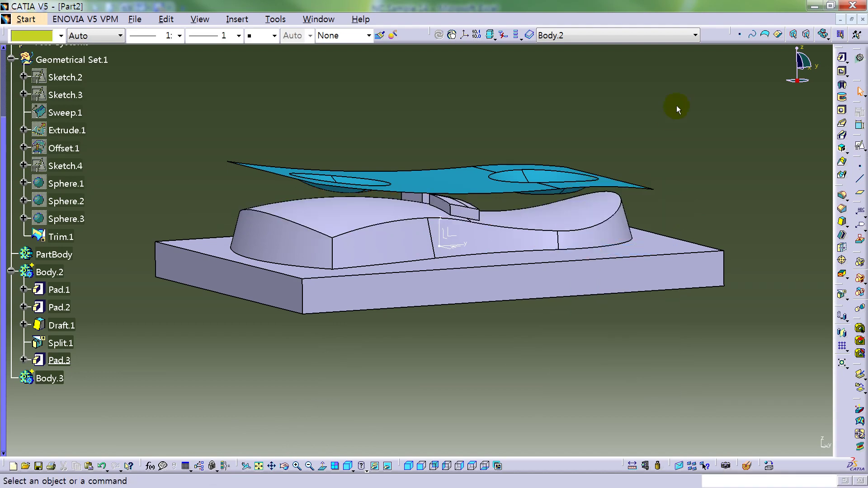
Step: Hide Geometrical Set.1 so that only the solid body is displayed
middle_click_drag(481, 186, 294, 153)
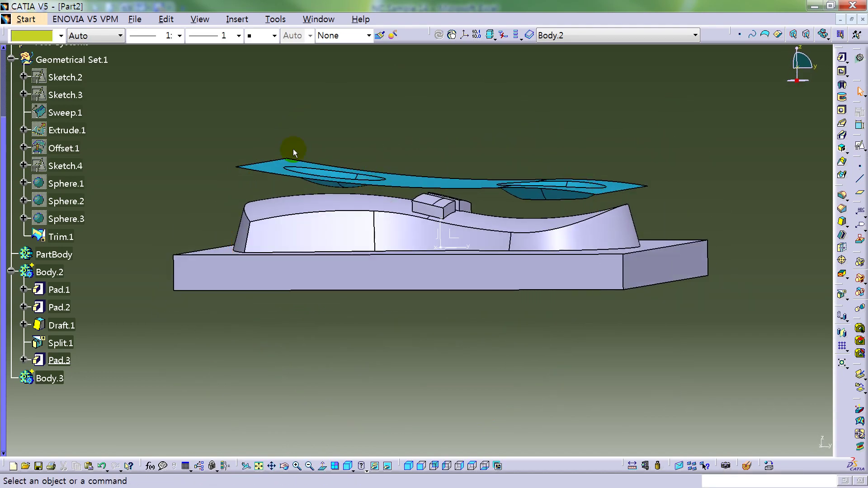
right_click(79, 61)
left_click(111, 86)
middle_click_drag(490, 116, 341, 191)
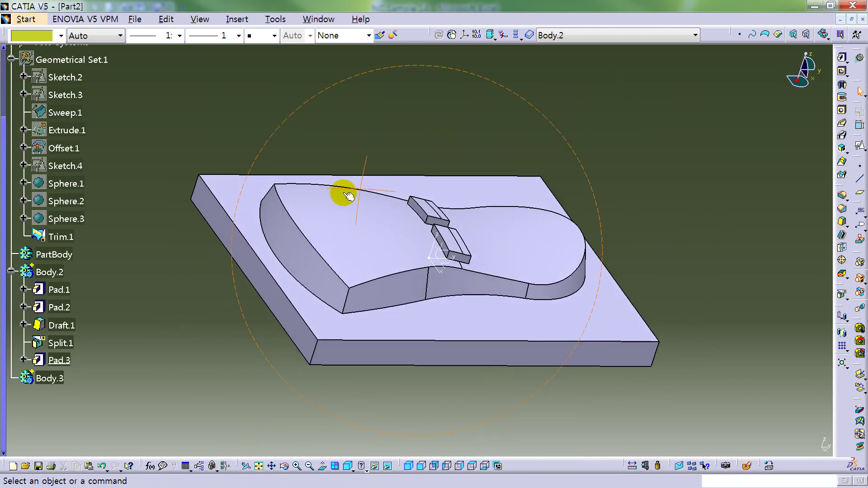
Step: Make Body.3 the work object and start a positioned sketch on the XY plane with the axes swapped and V reversed
right_click(54, 377)
left_click(107, 252)
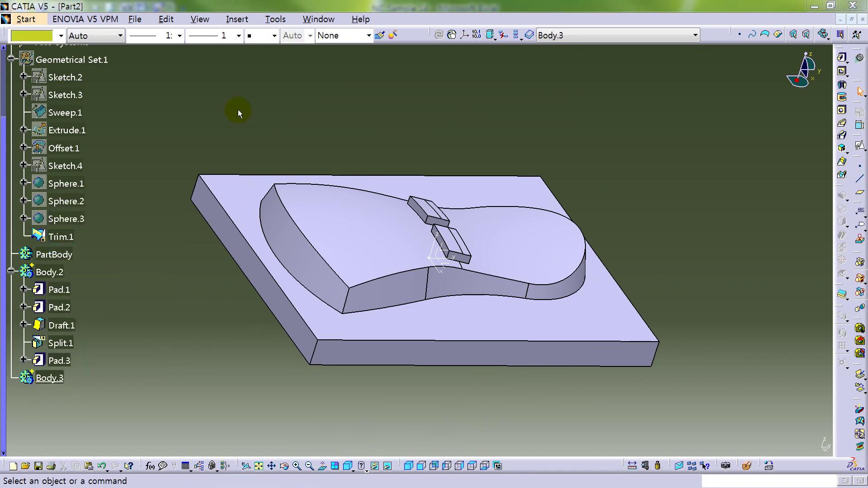
left_click(446, 263)
left_click(841, 163)
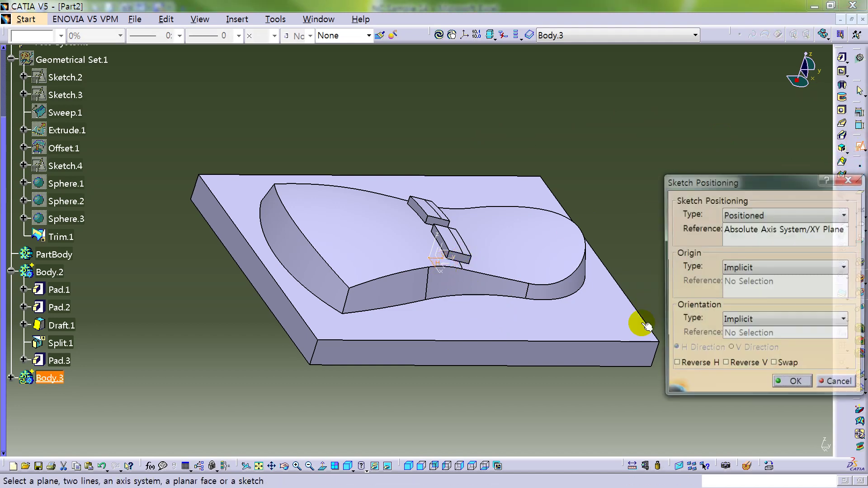
left_click(777, 363)
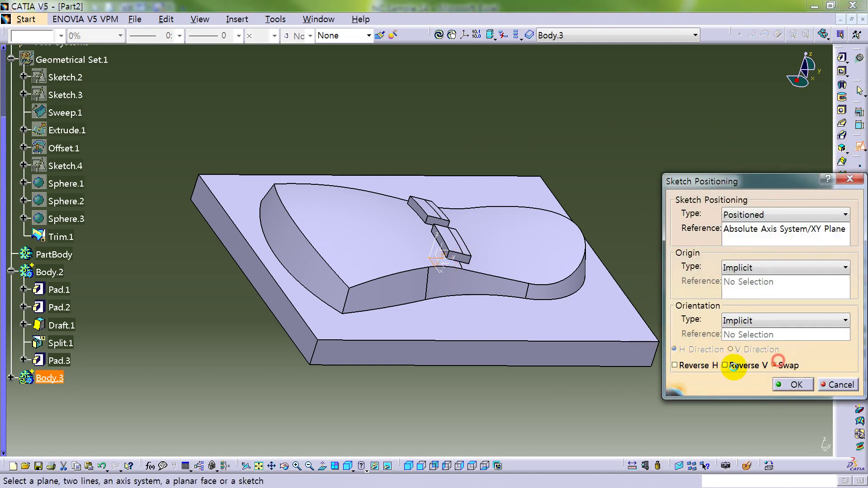
left_click(795, 384)
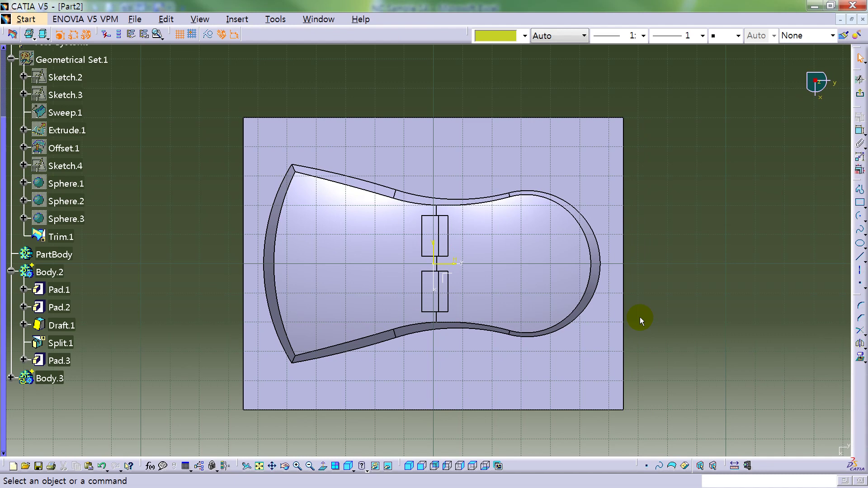
Step: Expand Pad.1 under Body.2 and show its profile Sketch.1
mouse_move(536, 238)
middle_mouse_down()
mouse_move(541, 219)
mouse_move(498, 246)
mouse_move(541, 235)
middle_mouse_up()
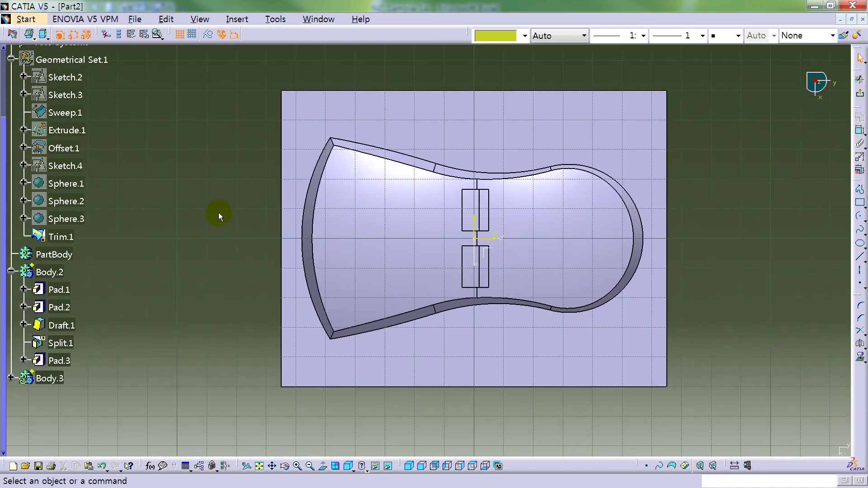
left_click(24, 290)
right_click(75, 308)
left_click(97, 334)
left_click(189, 195)
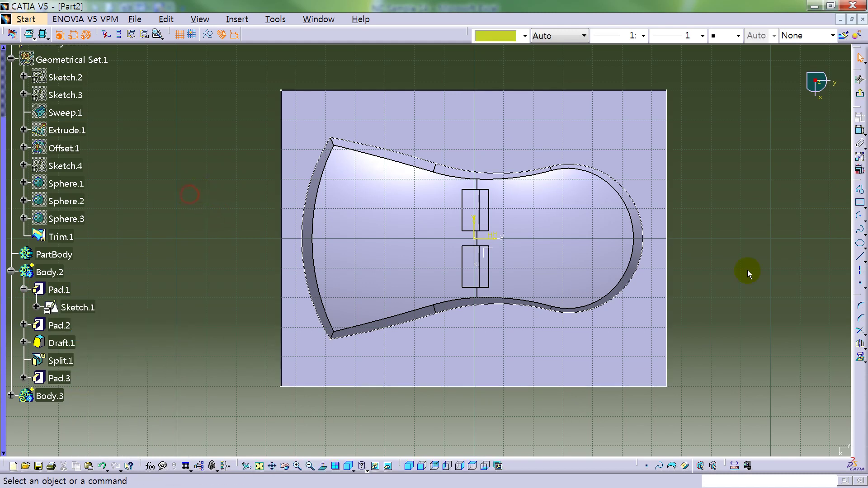
Step: Project the wide end's arc and the adjoining lower curve of Sketch.1 onto the sketch plane
left_click(864, 360)
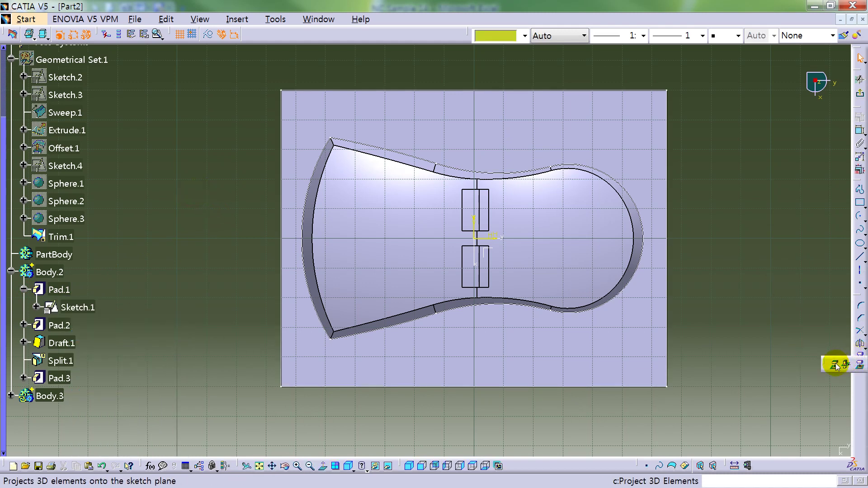
left_click(836, 361)
left_click(322, 168)
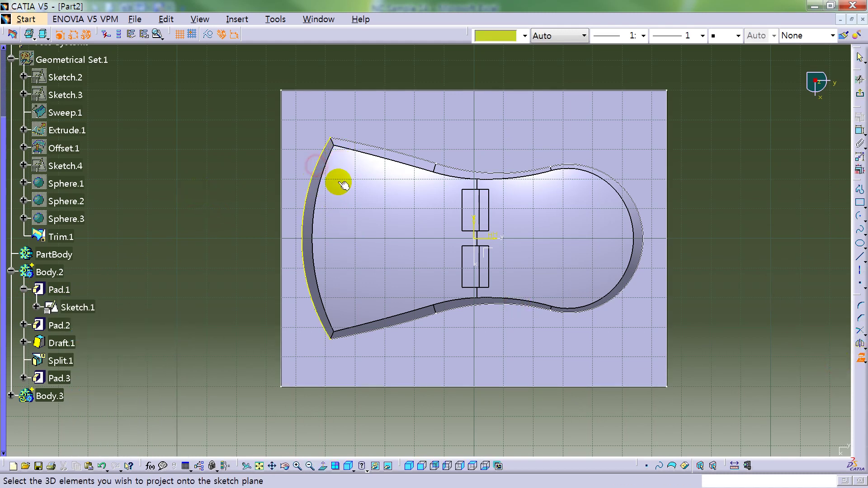
left_click(389, 330)
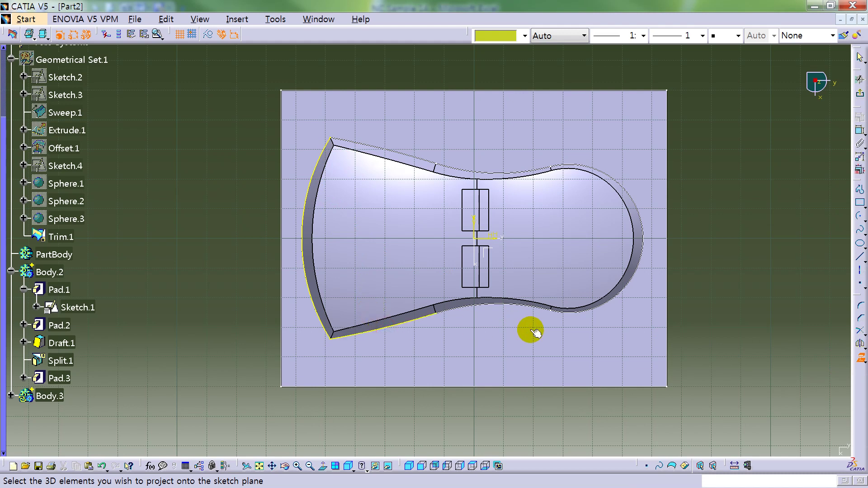
Step: Sketch a circle of about 9.5 mm radius centred on the horizontal axis within the rounded end of the body
left_click(863, 219)
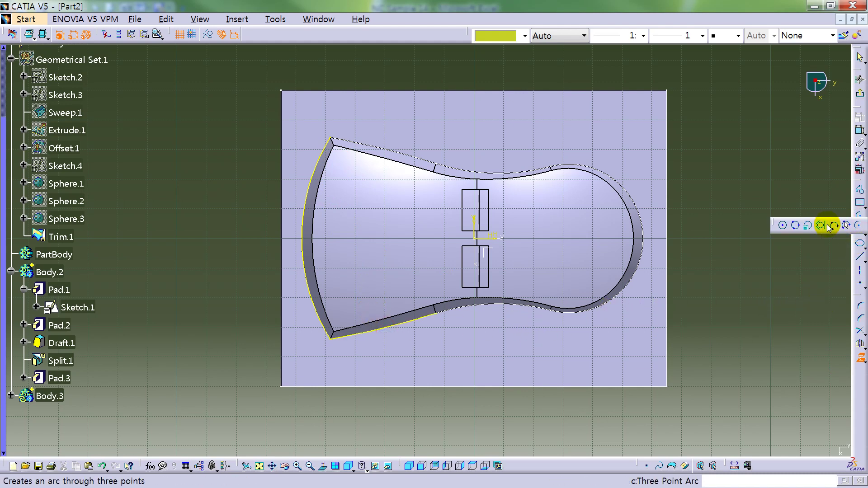
left_click(783, 225)
left_click(565, 238)
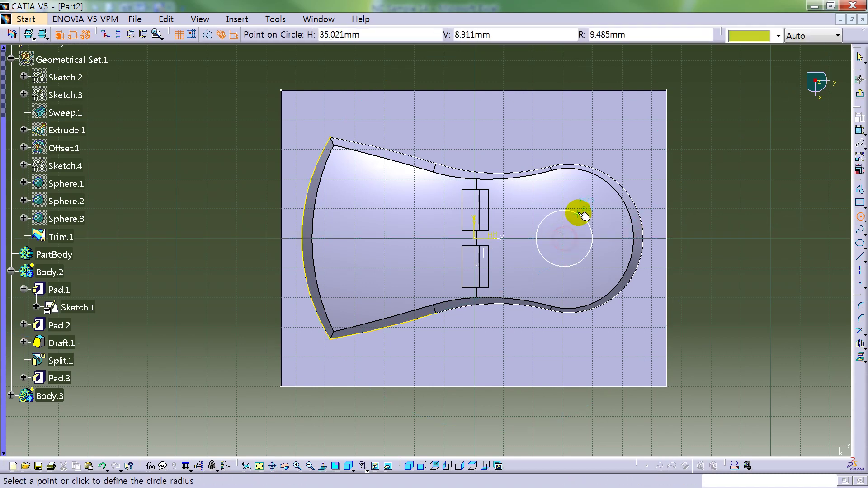
left_click(582, 212)
Step: Make the circle coincident with the rounded end arc of Sketch.1
left_click(860, 131)
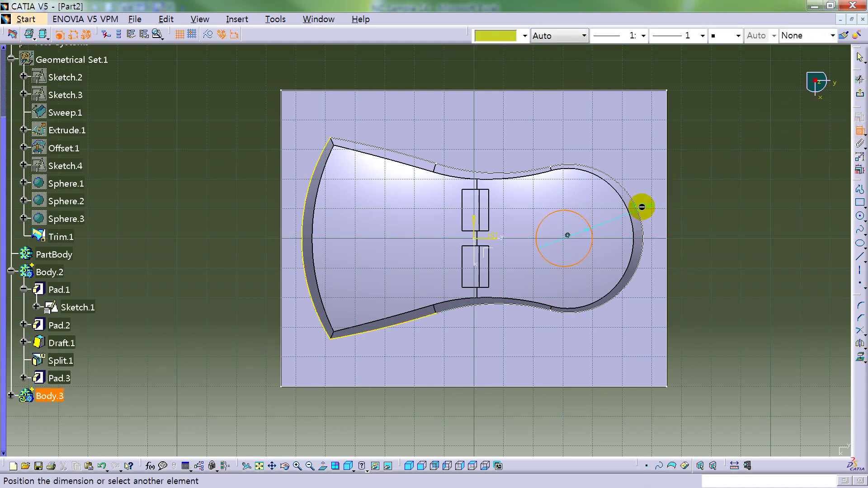
left_click(642, 207)
right_click(712, 214)
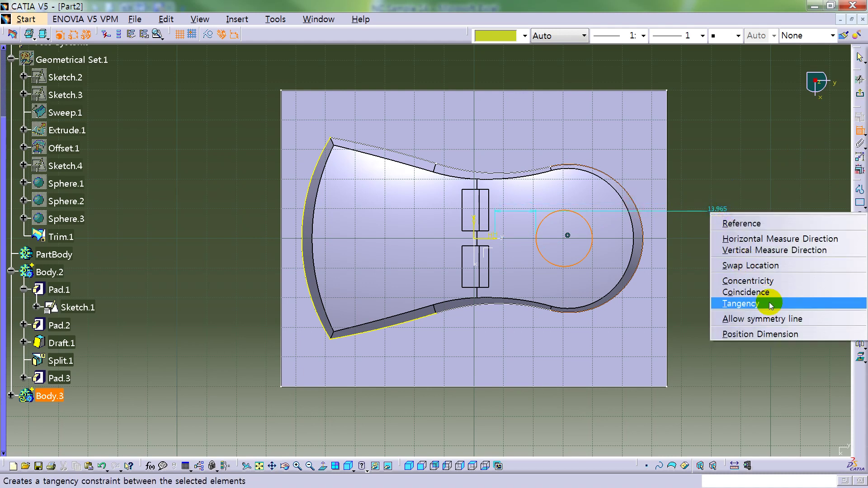
left_click(769, 282)
left_click(759, 229)
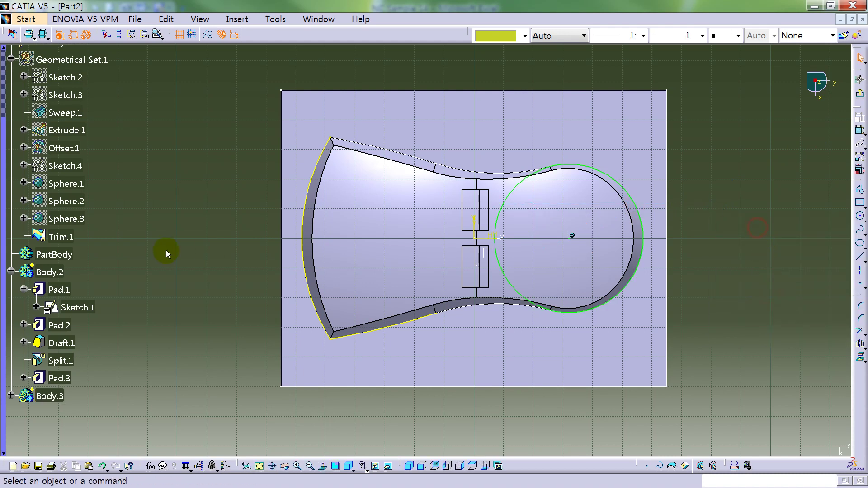
Step: Hide the Pad.1 profile Sketch.1 again
right_click(83, 309)
left_click(113, 334)
left_click(751, 265)
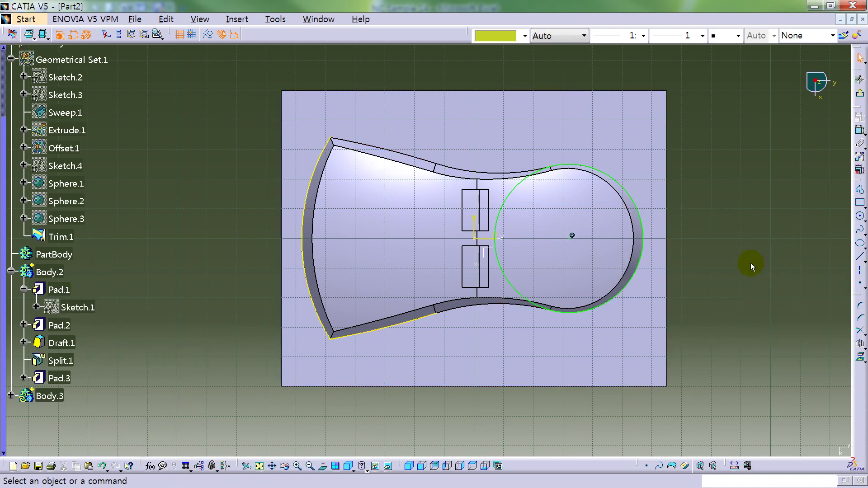
Step: Sketch an arc of about 32 mm radius centred on the horizontal axis in the wide end, tangent to the projected lower curve
middle_click_drag(500, 343, 508, 330)
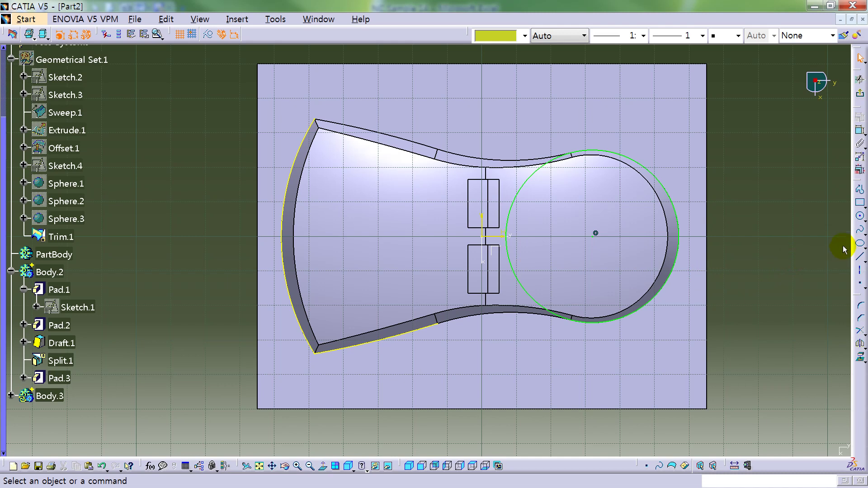
left_click(864, 221)
left_click(776, 224)
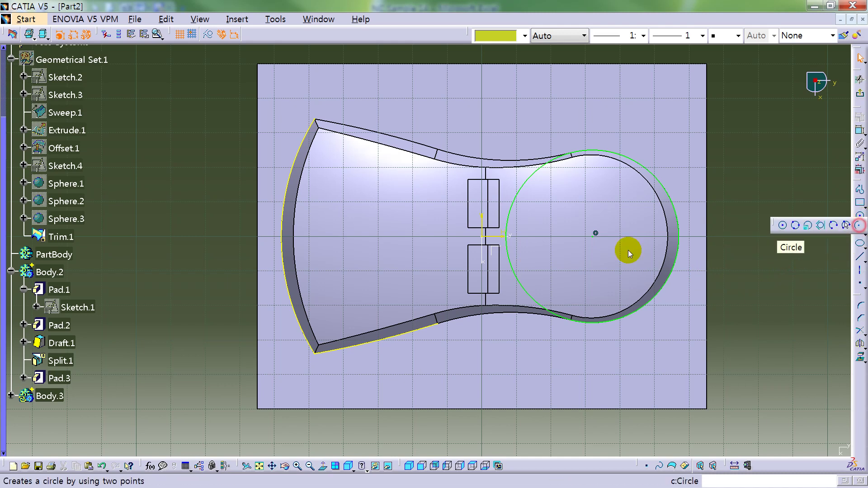
left_click(334, 237)
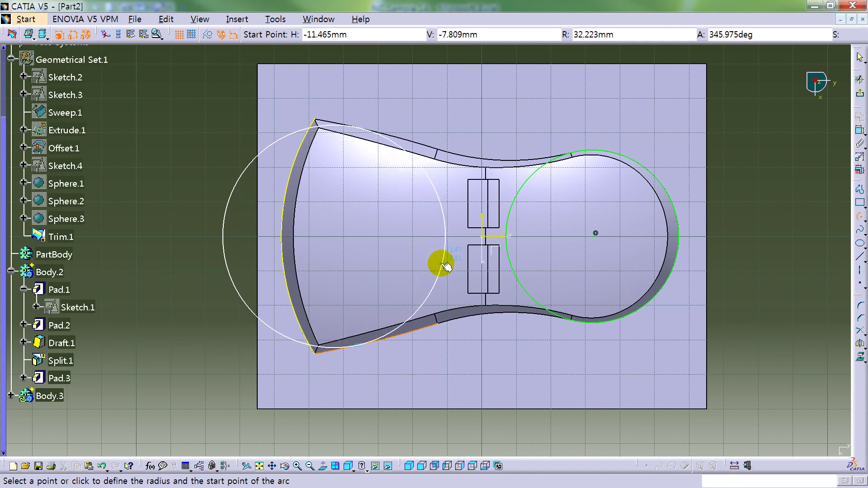
left_click(445, 266)
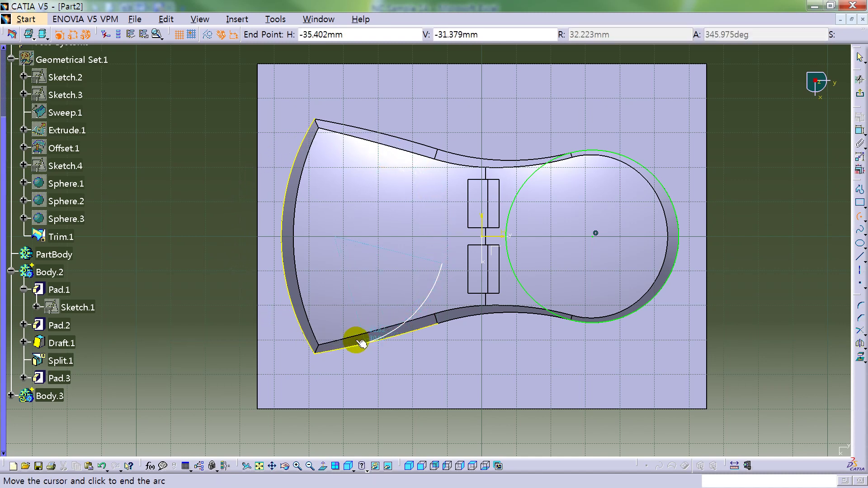
left_click(277, 353)
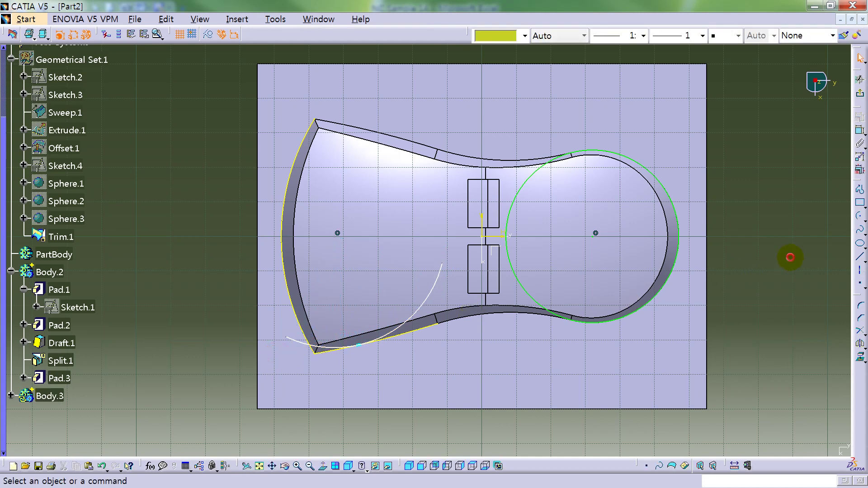
Step: Dimension the arc's centre from the base block's edge at the wide end and set the distance to 28 mm
left_click(860, 130)
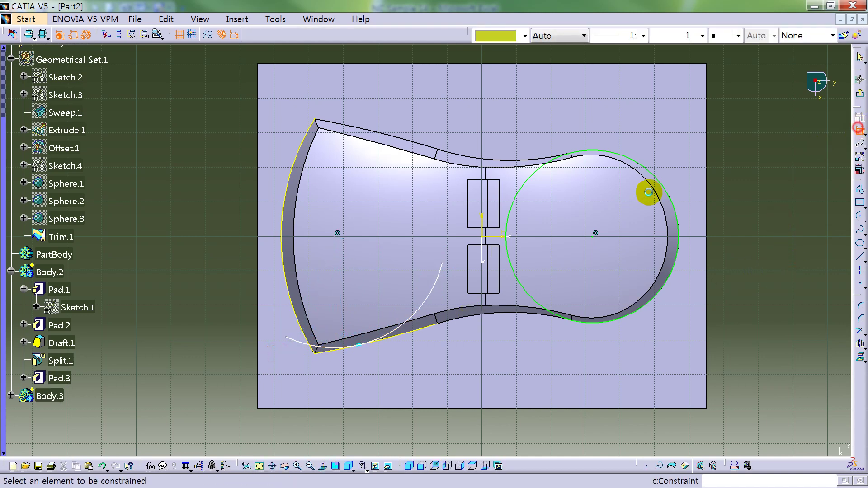
left_click(337, 234)
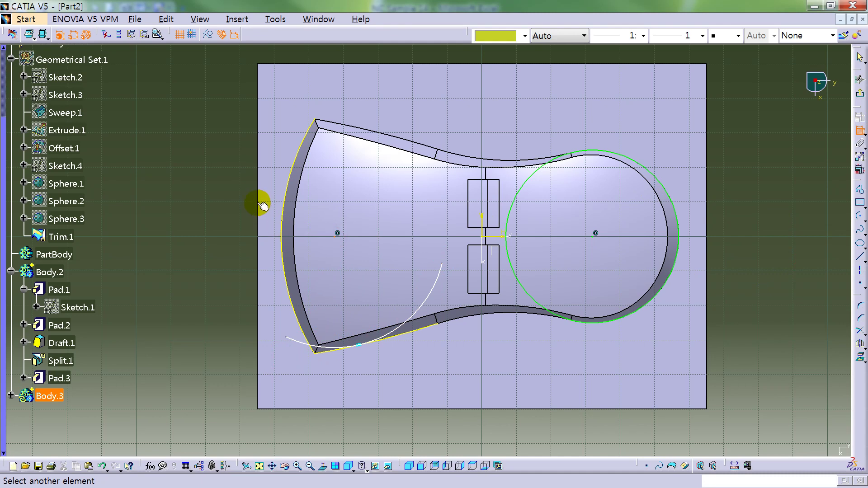
left_click(263, 206)
left_click(294, 416)
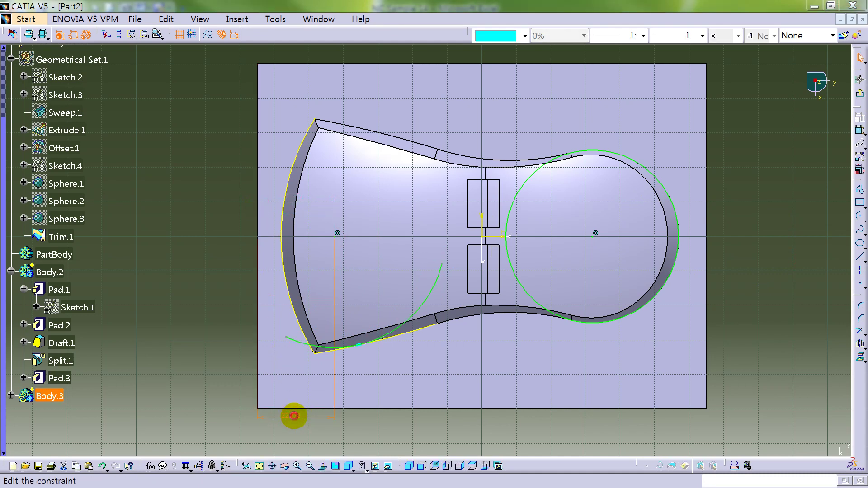
double_click(294, 416)
type("26")
key("Return")
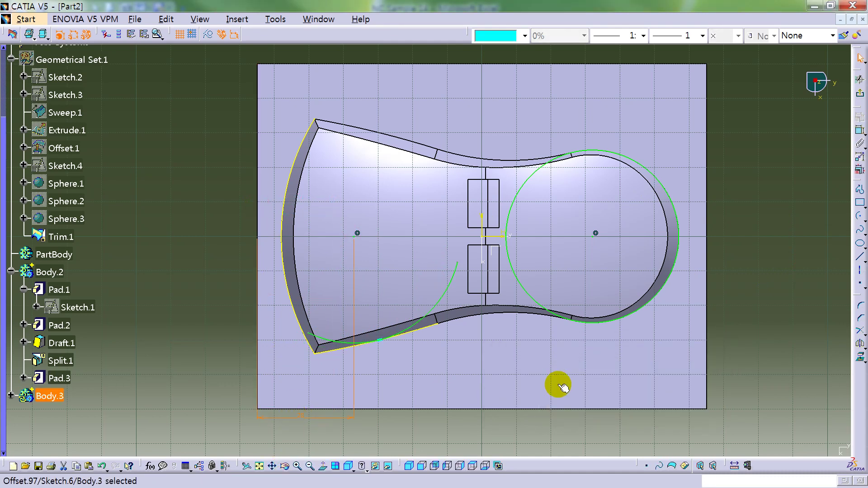
left_click(517, 443)
Step: Dim the 3D geometry behind the sketch and start the Trim command for the sketched curves
left_click(31, 38)
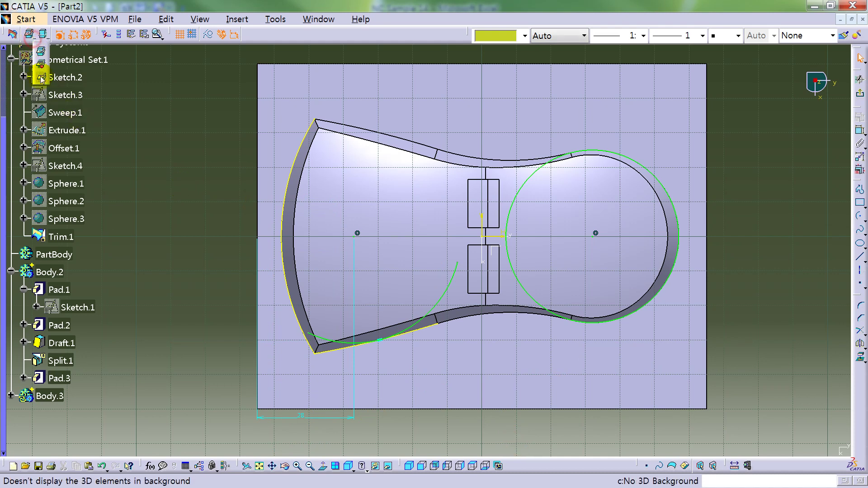
left_click(41, 64)
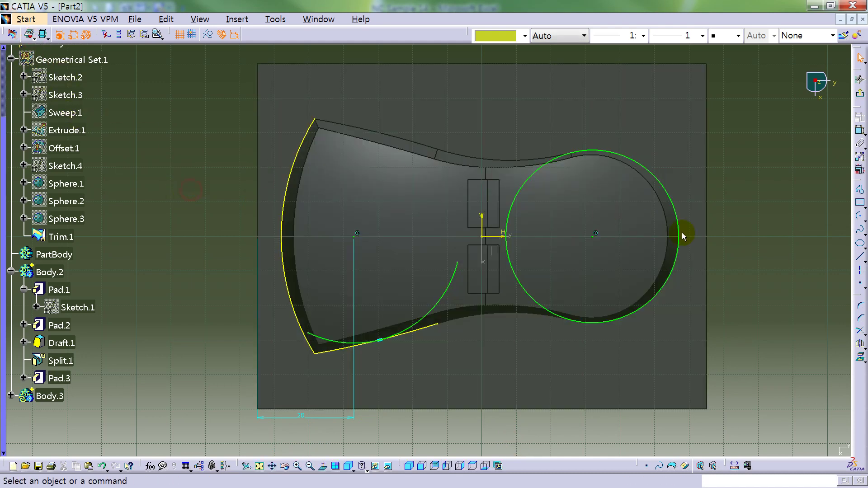
middle_click_drag(772, 252, 746, 225)
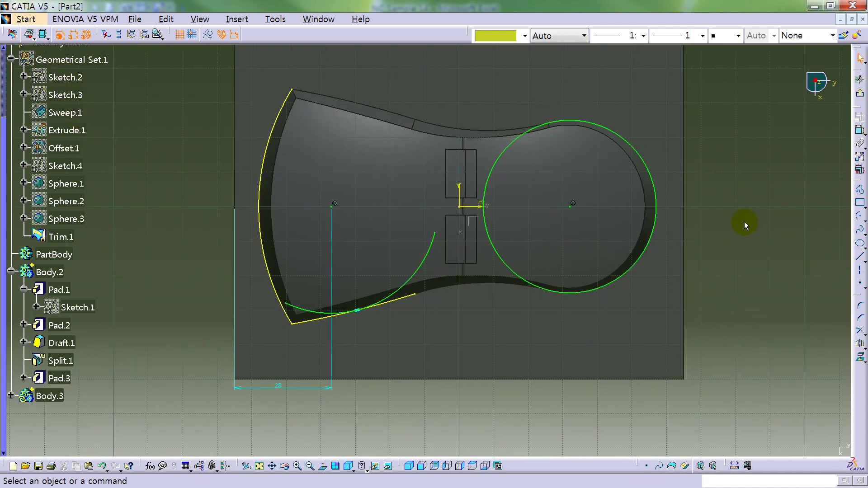
left_click(861, 331)
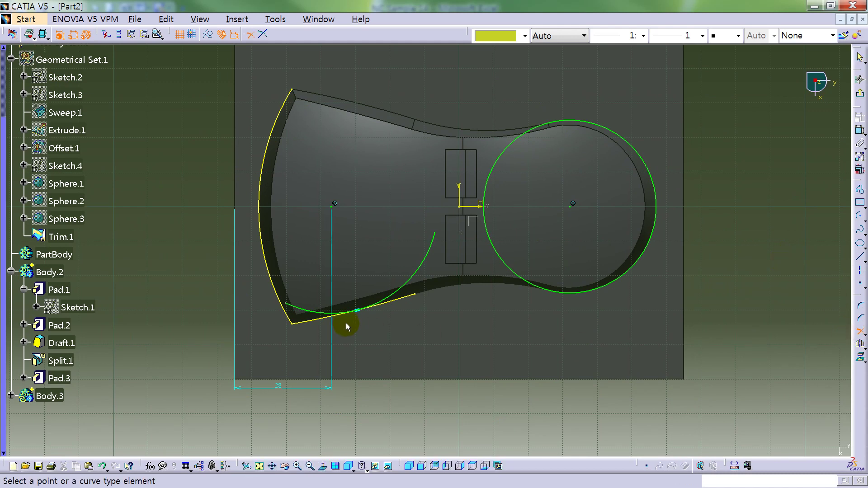